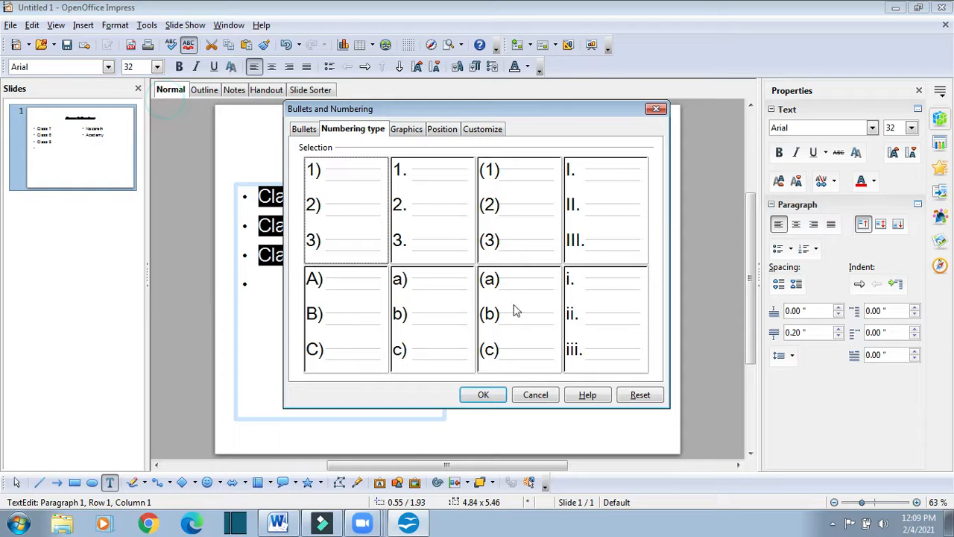
Apply tick mark bullets to the Class 7, Class 8 and Class 9 lines
left_click(303, 129)
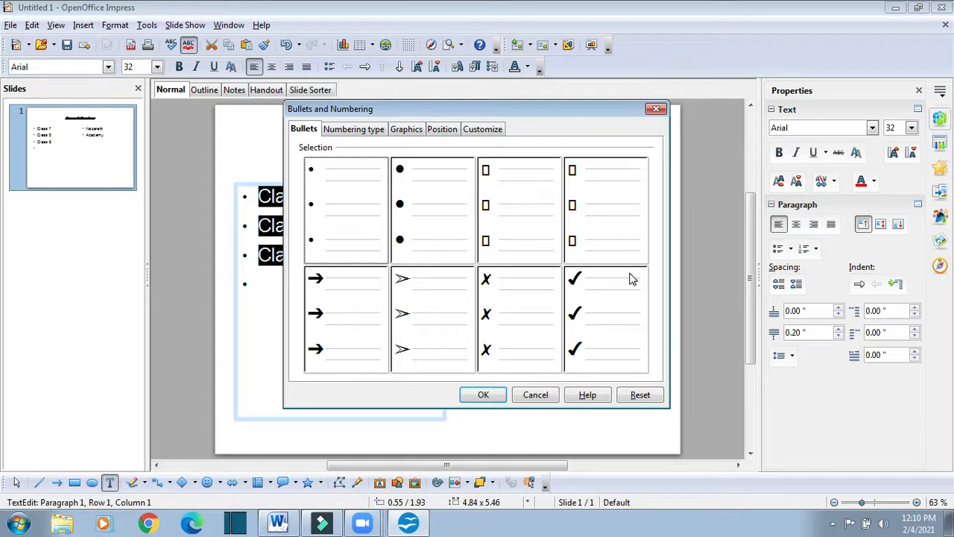
left_click(607, 319)
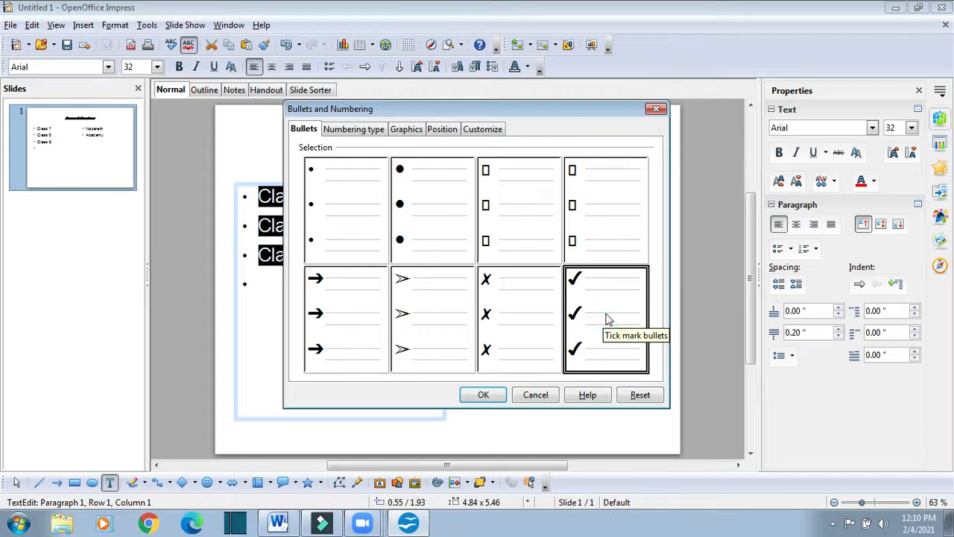
left_click(496, 395)
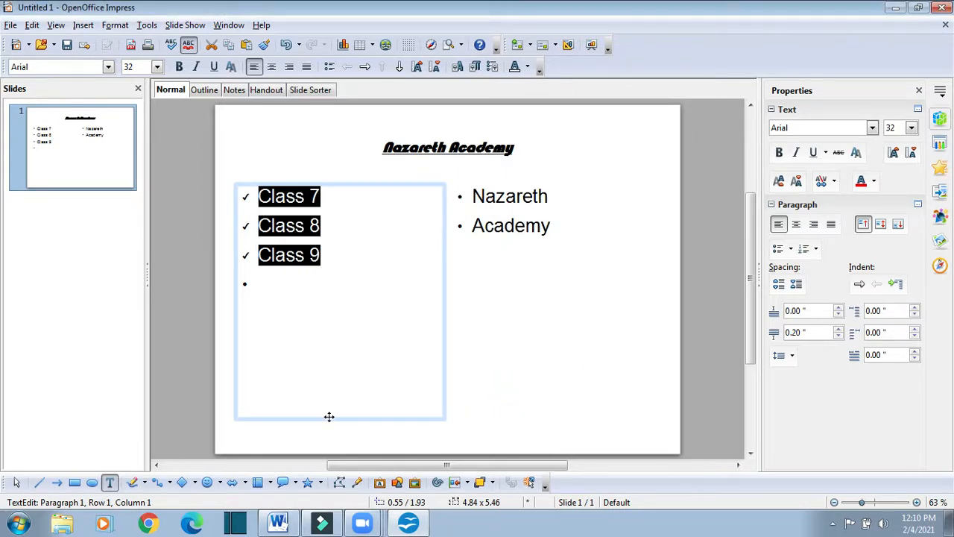
Switch to the Word notes and read the question "How to create Numbered lists?" in section 3.3
left_click(286, 524)
left_click(485, 389)
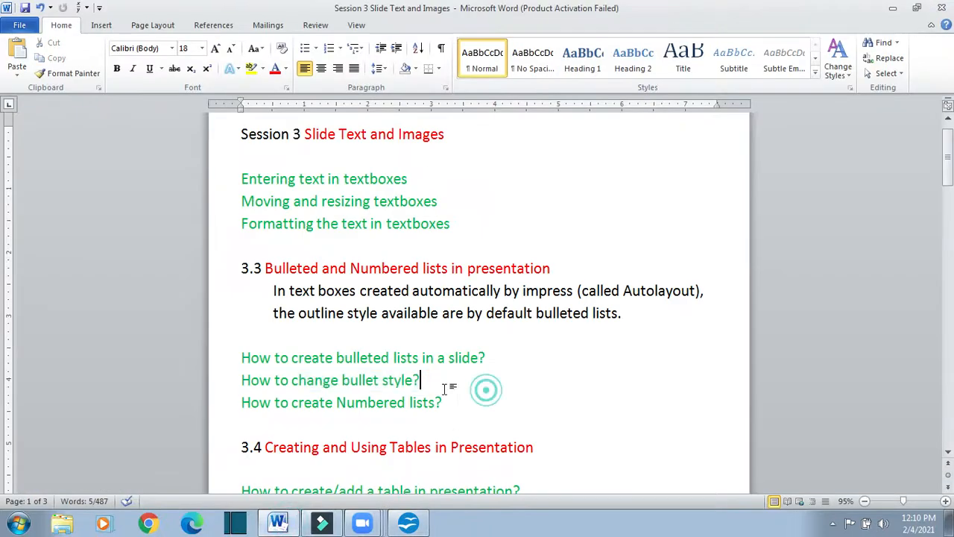
left_click_drag(242, 403, 498, 416)
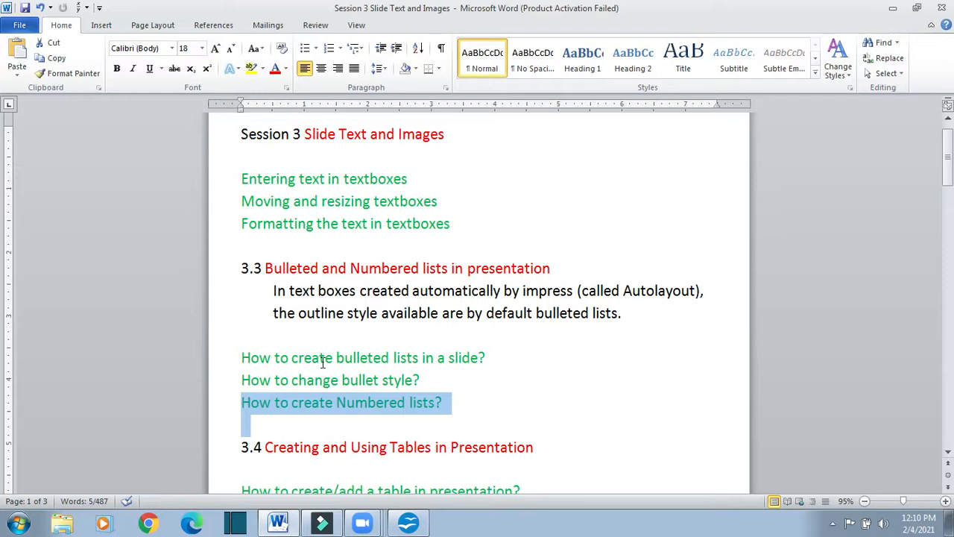
left_click(451, 403)
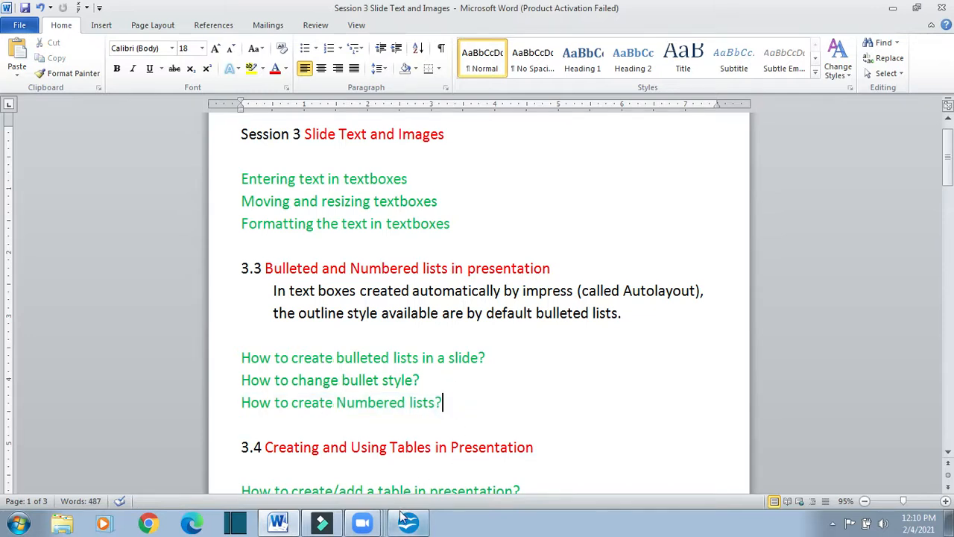
Switch to OpenOffice Impress and apply the 1) 2) 3) numbering style to the Class 7, Class 8 and Class 9 lines
left_click(419, 525)
left_click(339, 260)
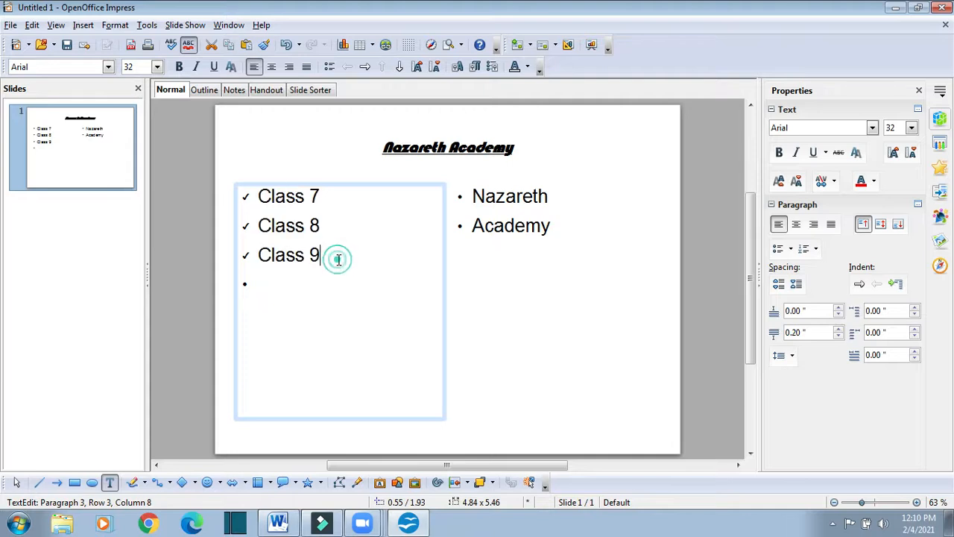
left_click_drag(336, 260, 243, 195)
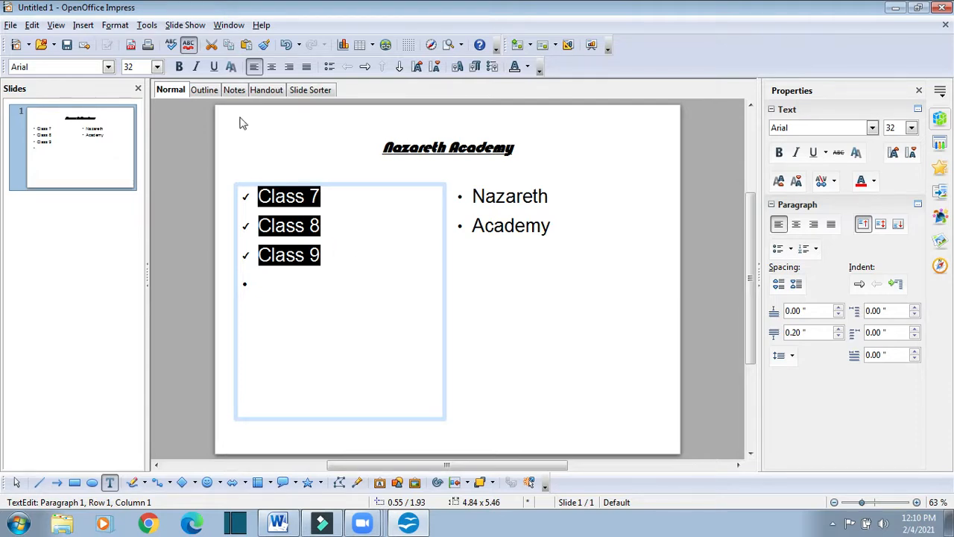
left_click(115, 27)
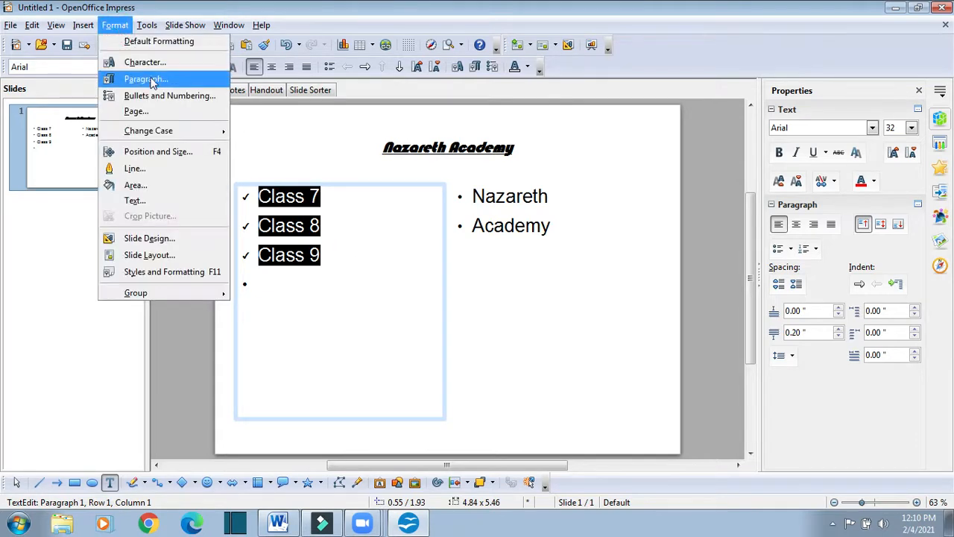
left_click(141, 96)
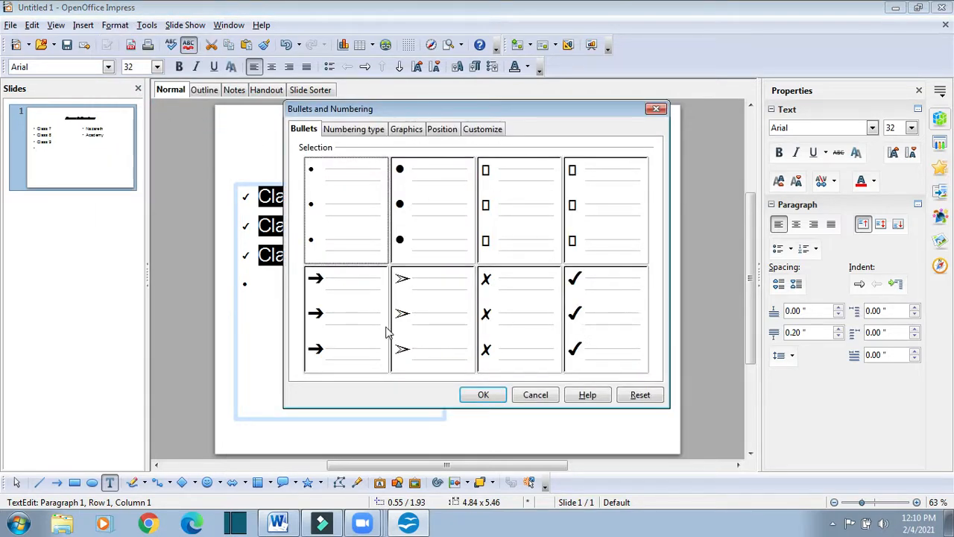
left_click(355, 132)
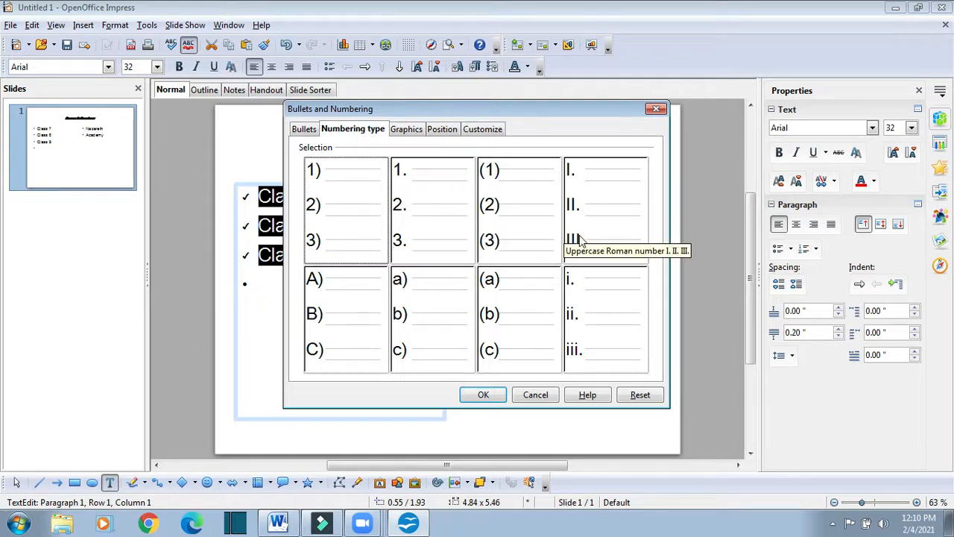
left_click(360, 211)
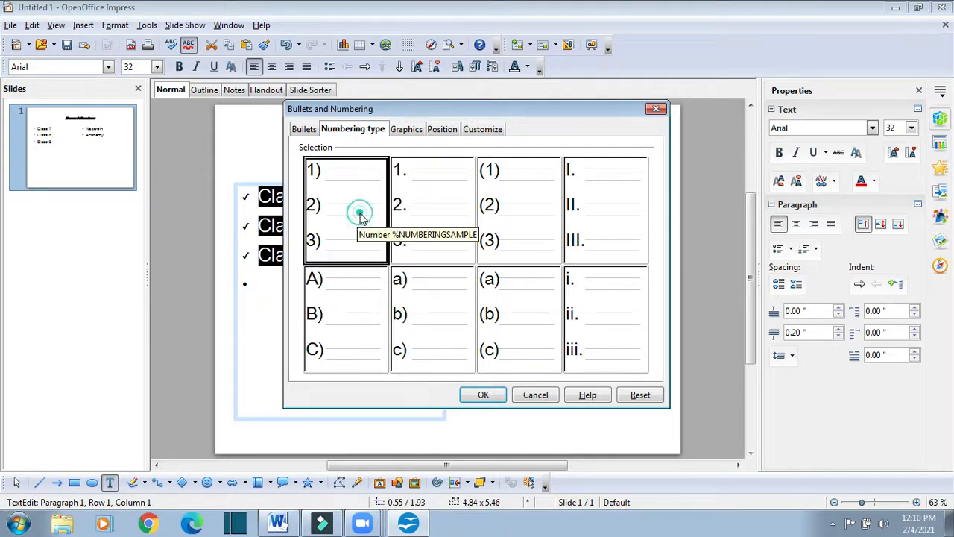
left_click(495, 397)
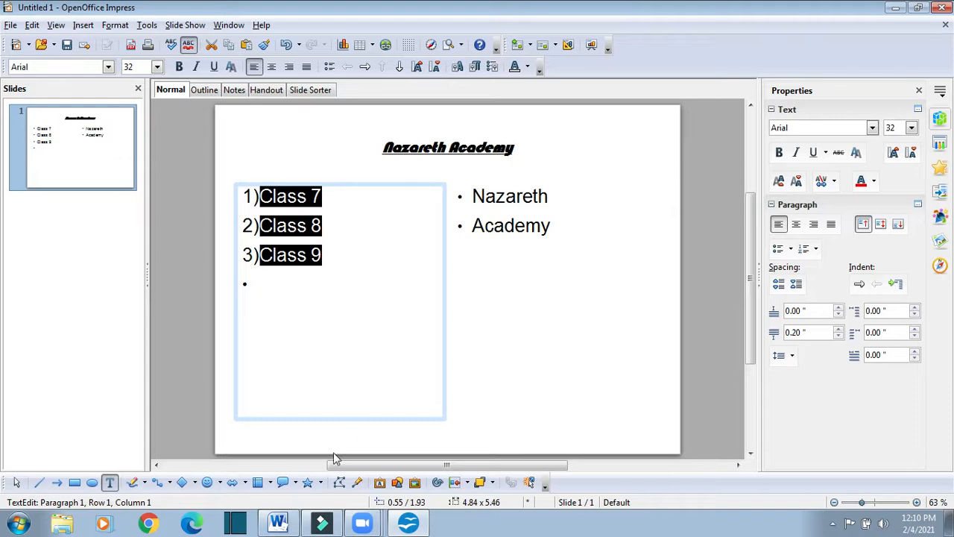
Switch to the Word notes and read the section 3.4 heading and its question on adding a table in a presentation
left_click(280, 522)
scroll(418, 333, "down", 2)
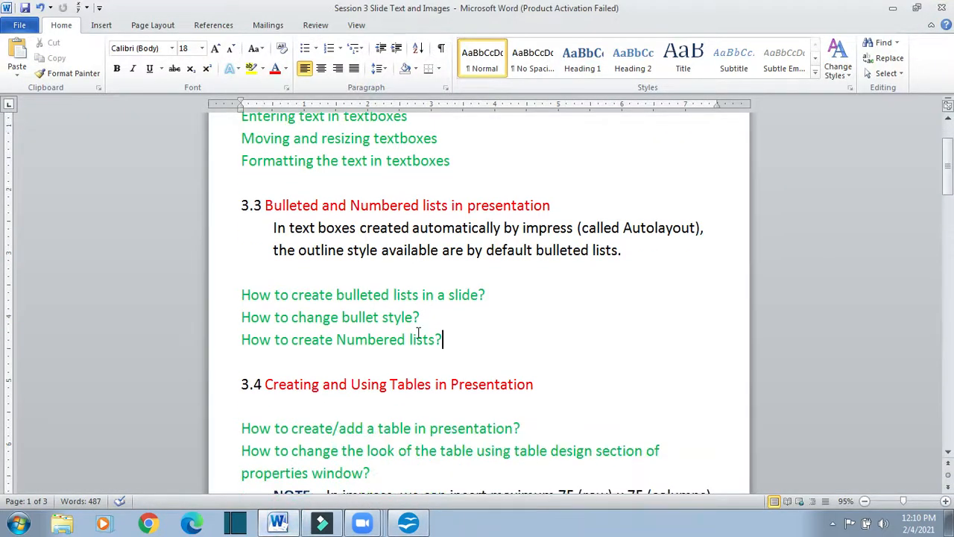
left_click_drag(238, 322, 265, 325)
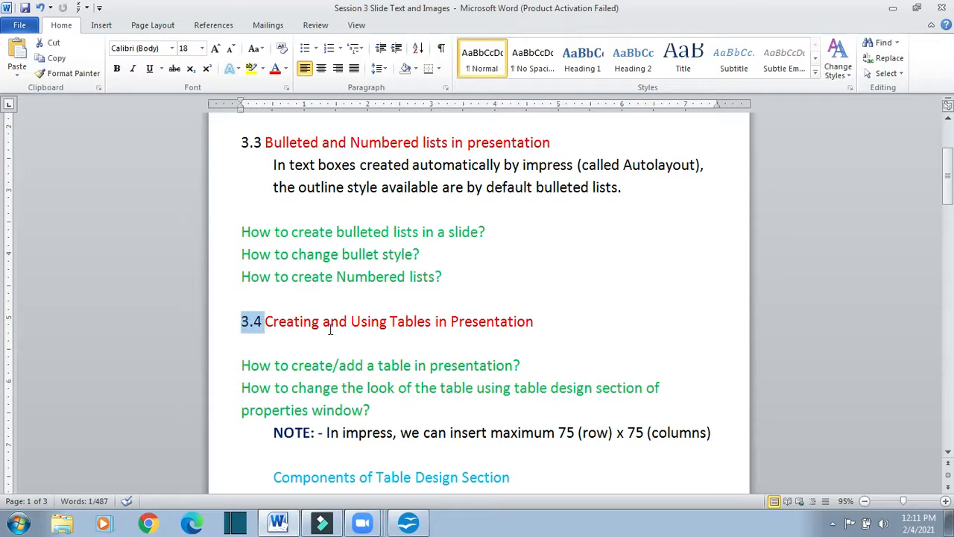
left_click(559, 325)
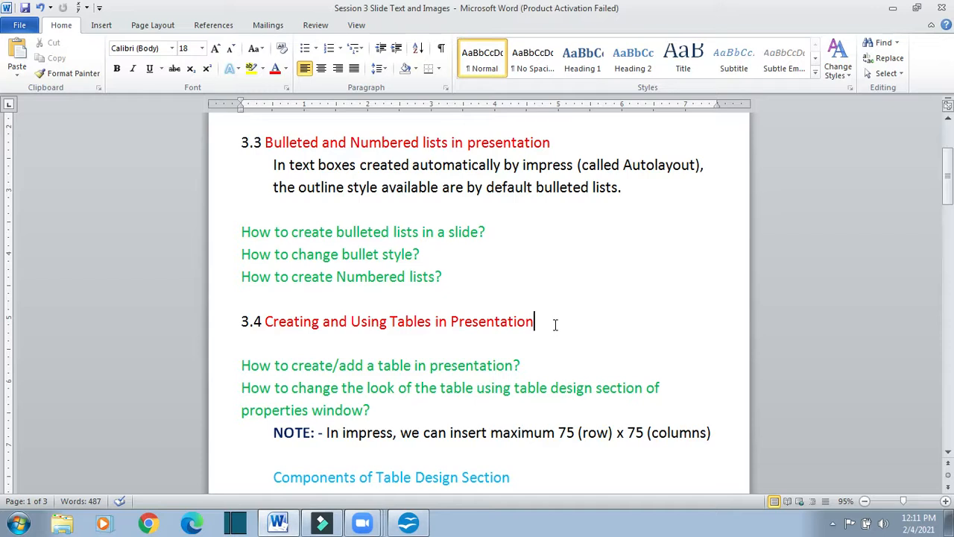
scroll(437, 358, "down", 1)
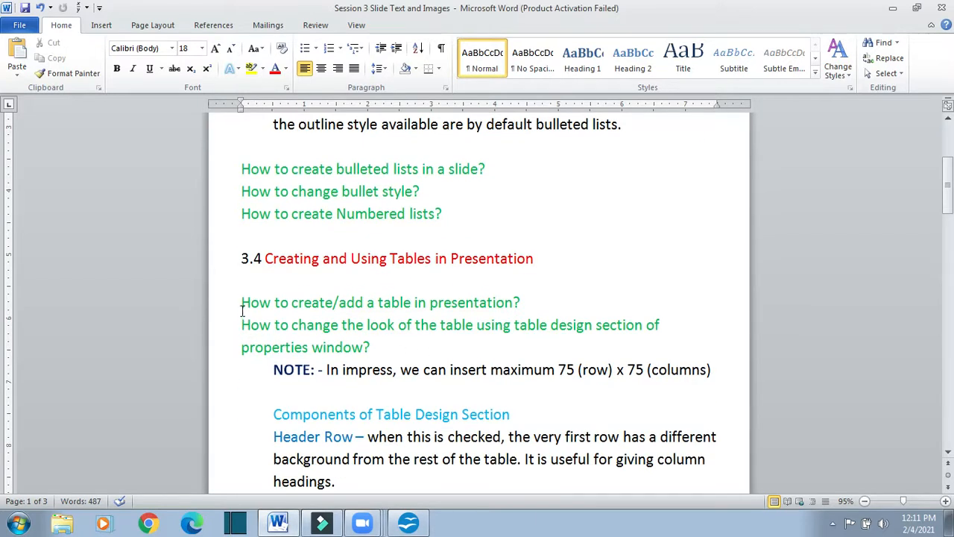
left_click_drag(239, 302, 564, 311)
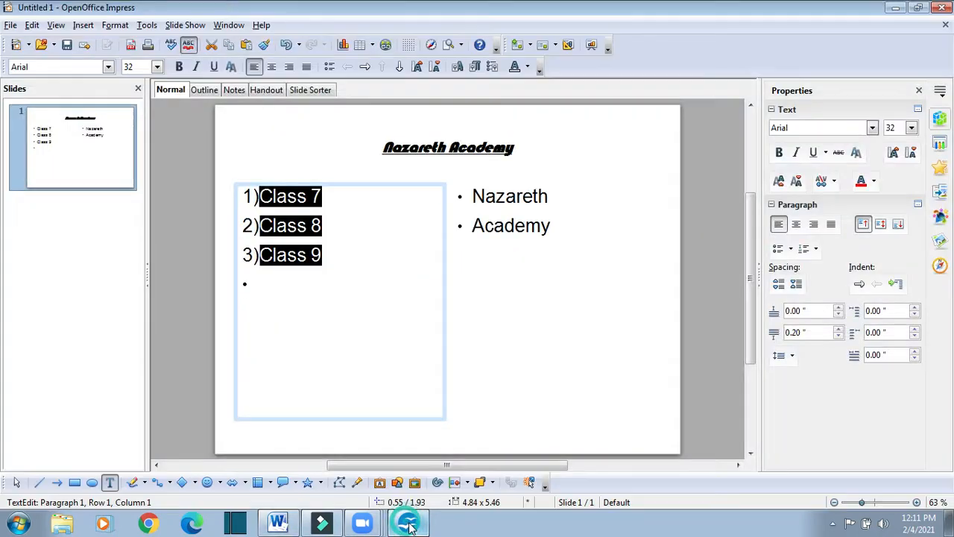
Switch to OpenOffice Impress, insert a second slide and give it the blank layout
left_click(408, 523)
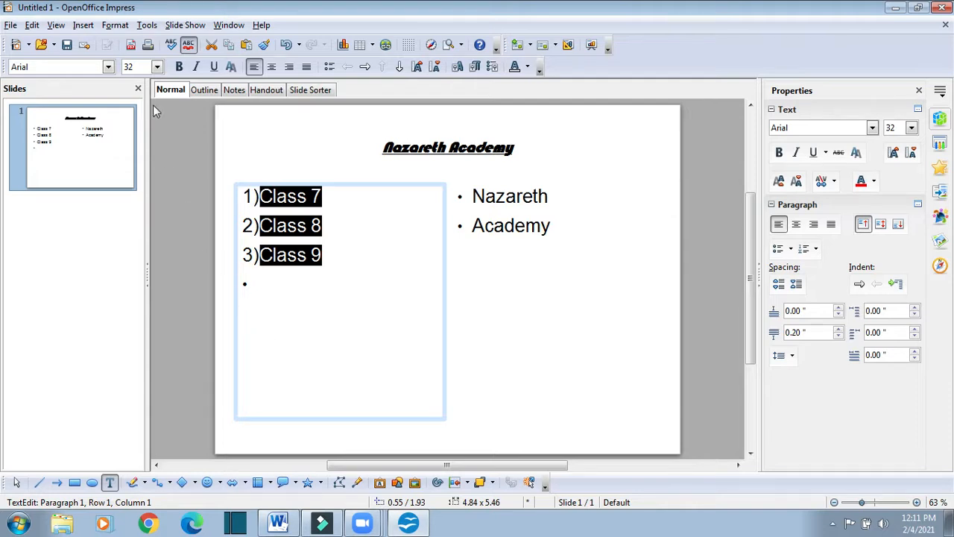
left_click(88, 29)
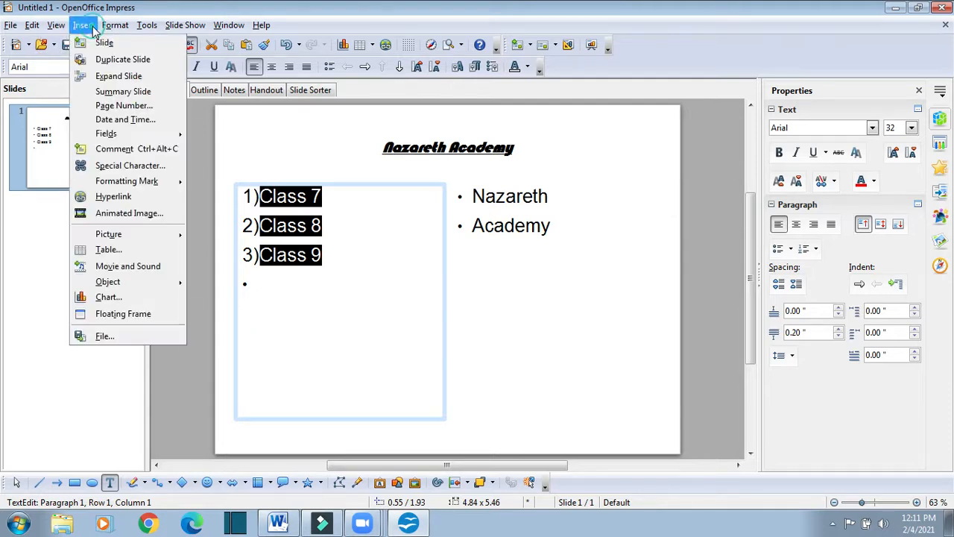
left_click(93, 41)
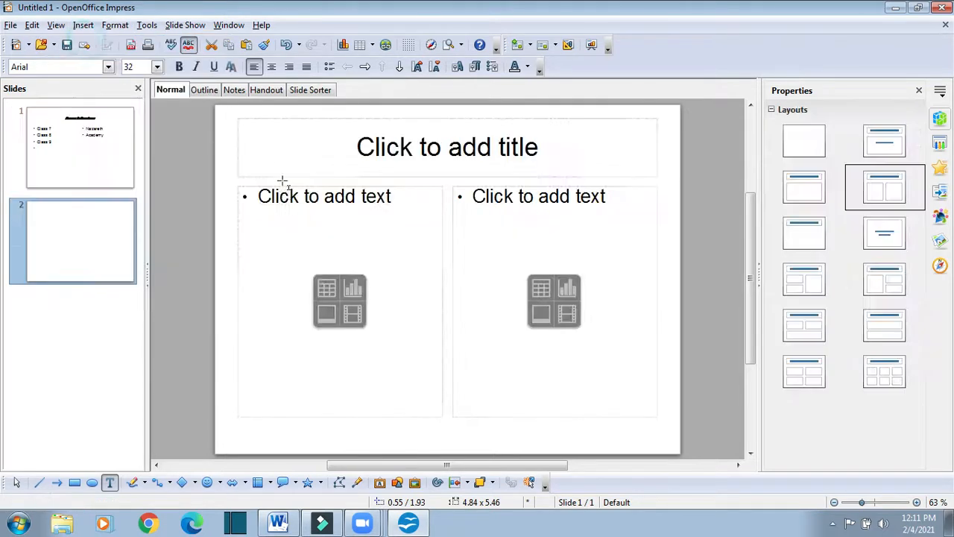
left_click(100, 246)
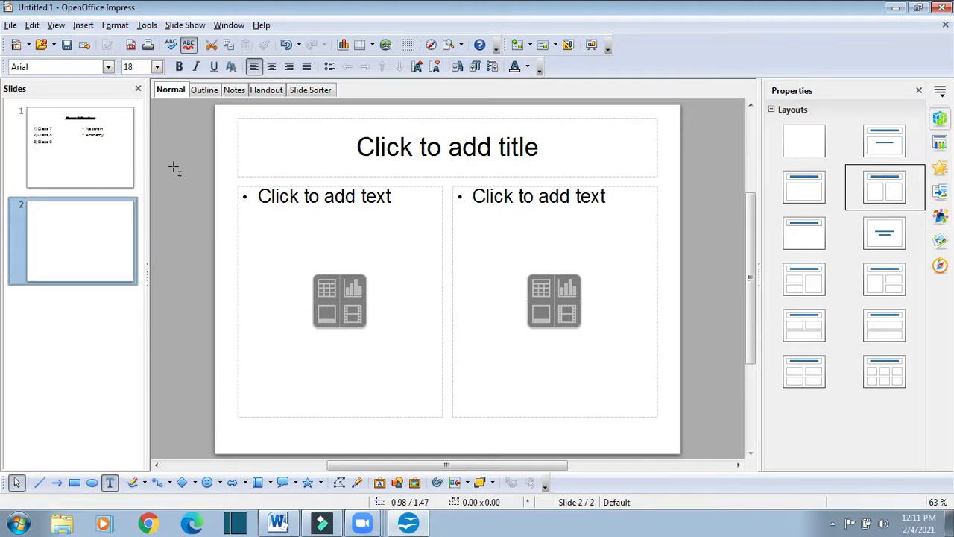
left_click(826, 145)
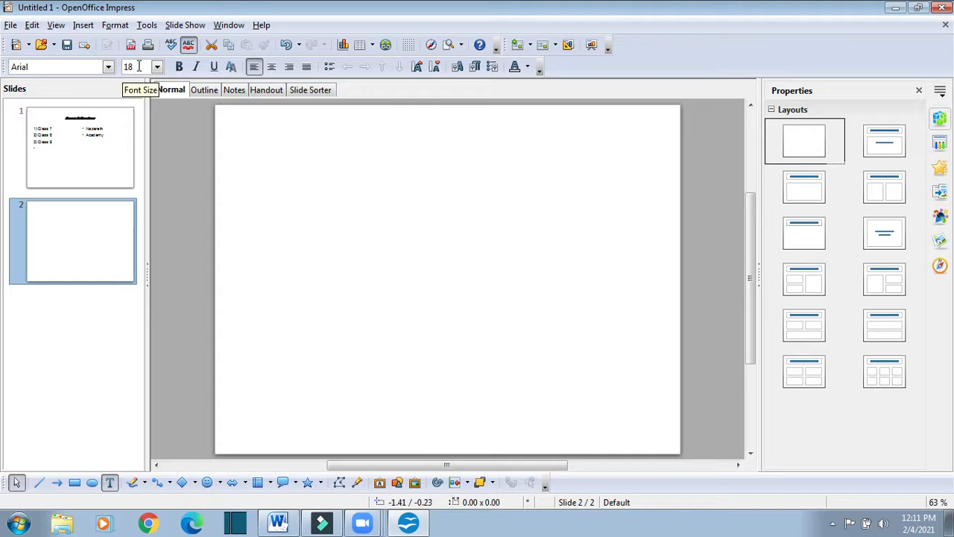
Insert a table with 6 columns and 3 rows on slide 2 and move it to the upper part of the slide
left_click(89, 28)
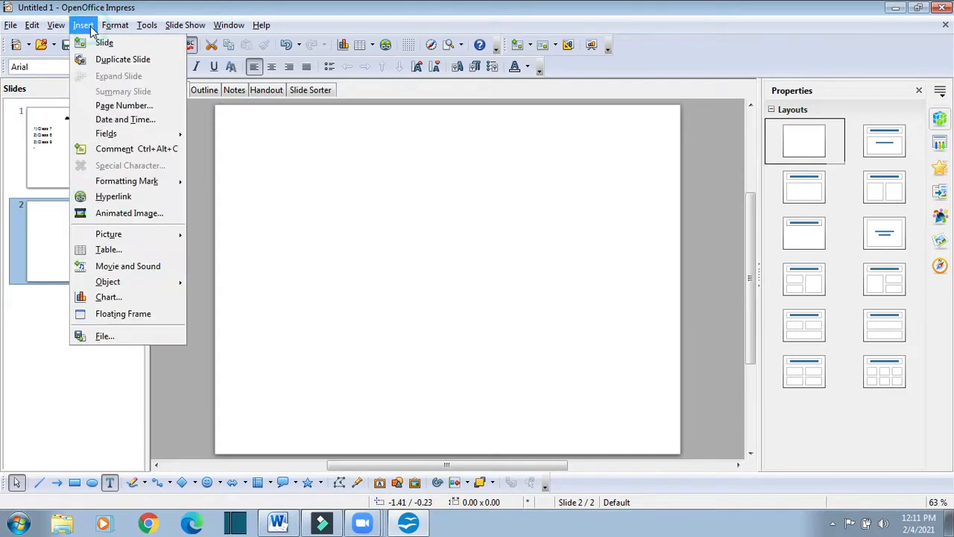
left_click(105, 251)
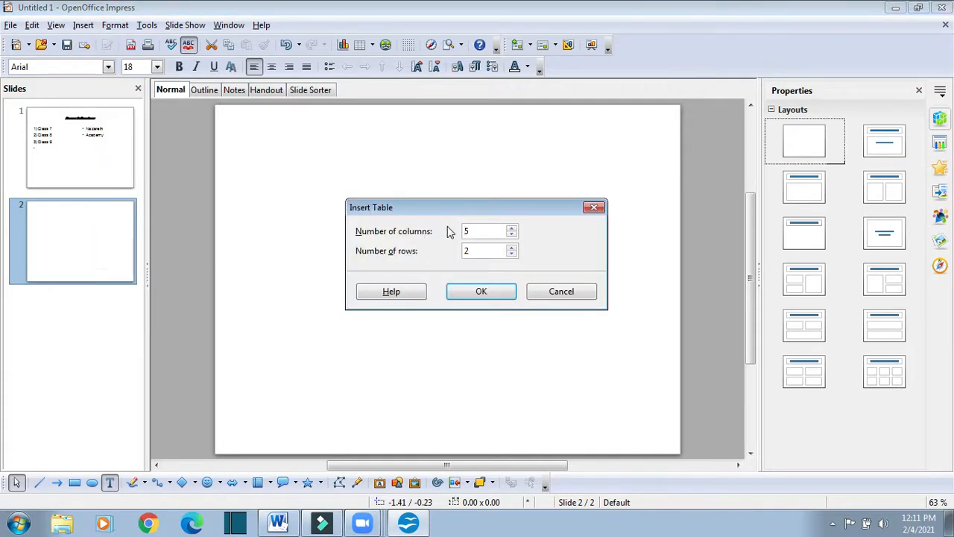
left_click_drag(450, 211, 422, 168)
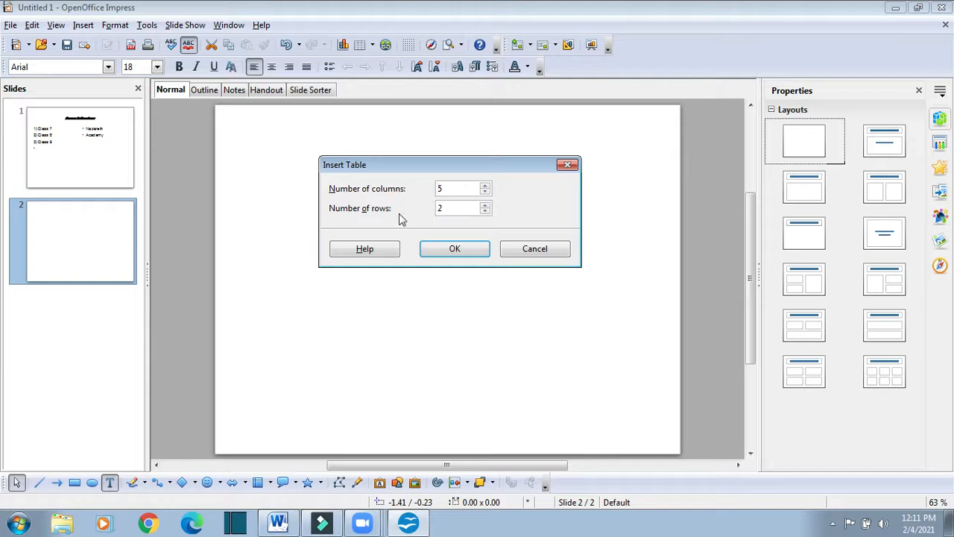
left_click(486, 187)
left_click(485, 187)
left_click(486, 207)
left_click(450, 251)
left_click_drag(387, 275, 385, 168)
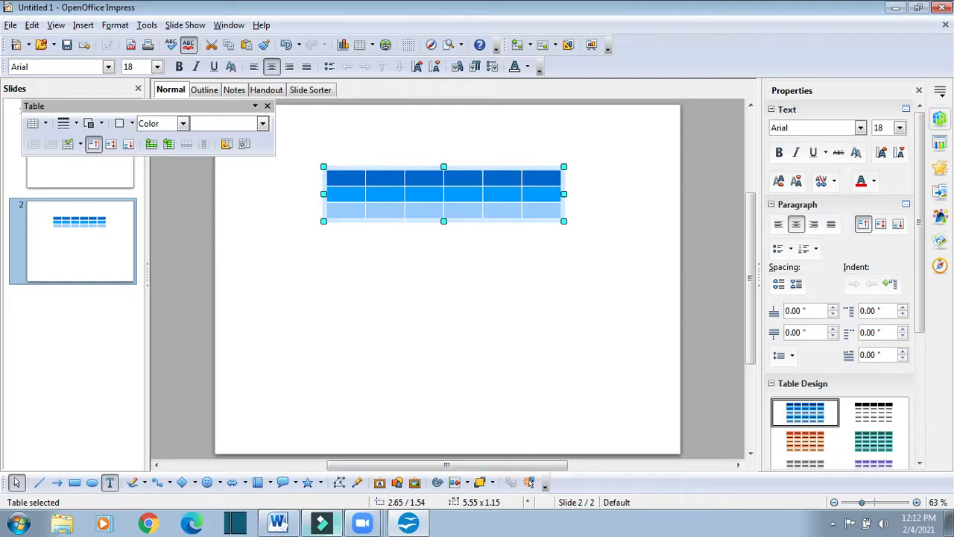
Switch to the Word notes and read the question on changing the table's look using the table design section
left_click(278, 522)
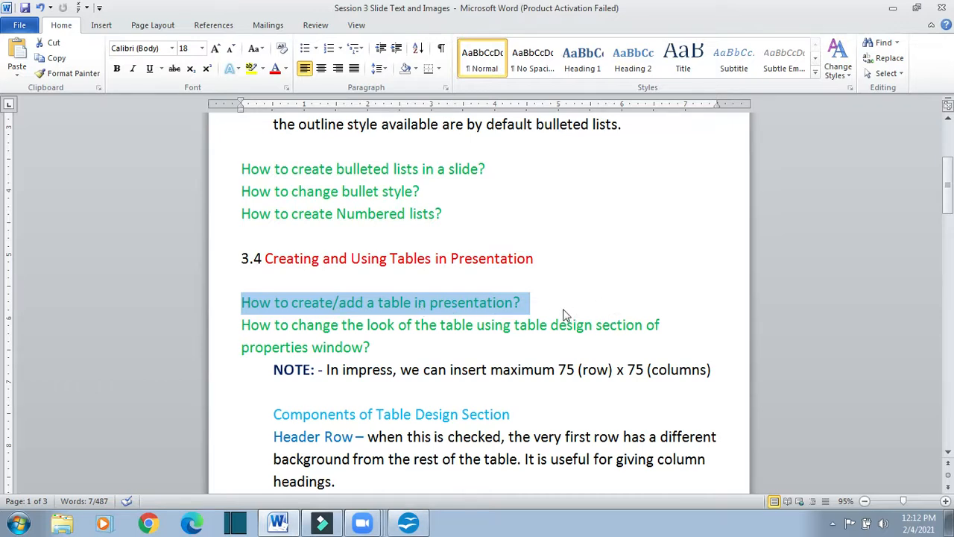
left_click_drag(240, 328, 479, 329)
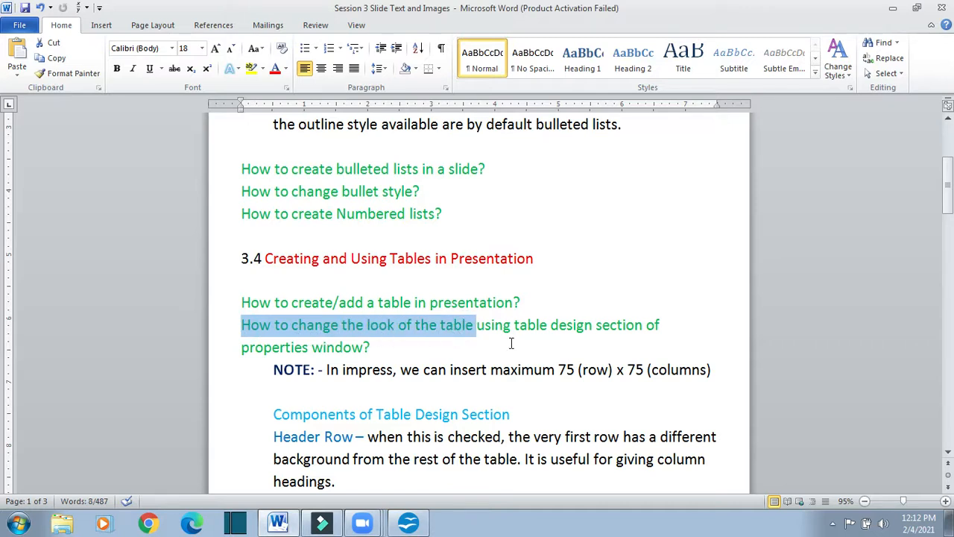
left_click_drag(515, 326, 677, 330)
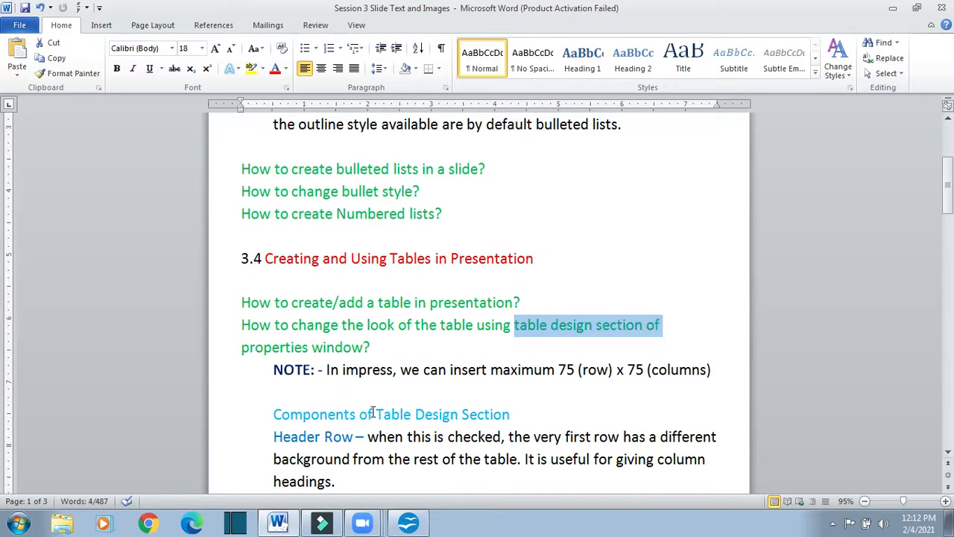
Switch to OpenOffice Impress and try several table designs on the table, ending with the one with a purple header and pale rows
left_click(408, 516)
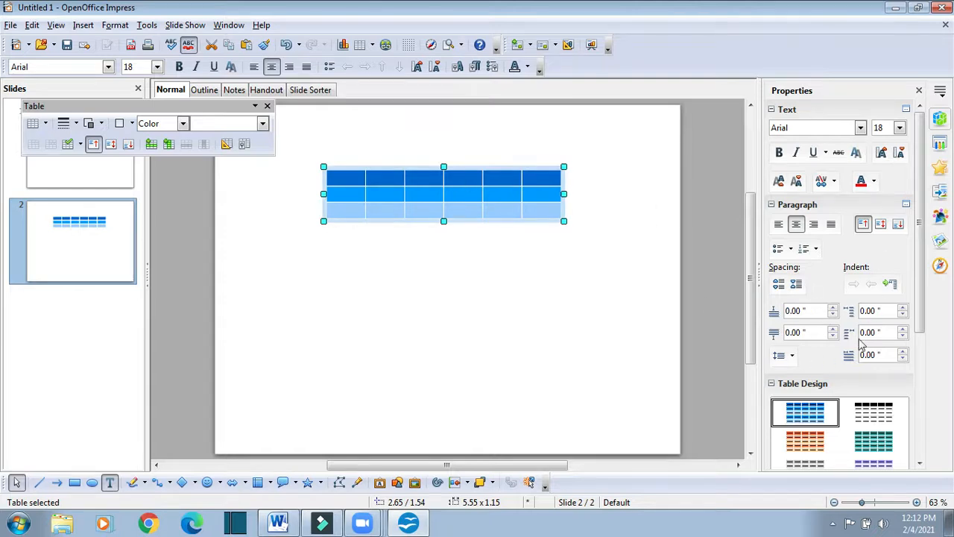
left_click_drag(922, 319, 923, 455)
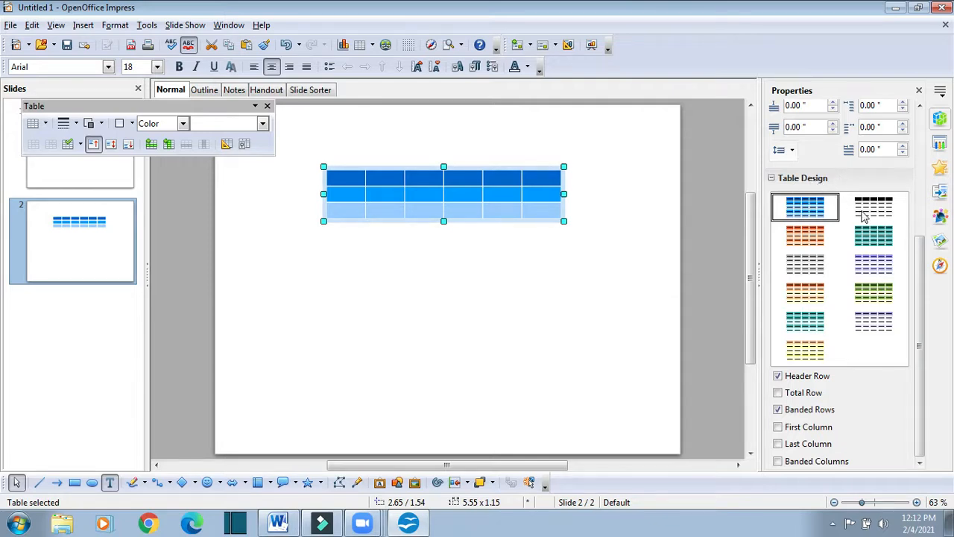
left_click(885, 215)
left_click(813, 250)
left_click(277, 521)
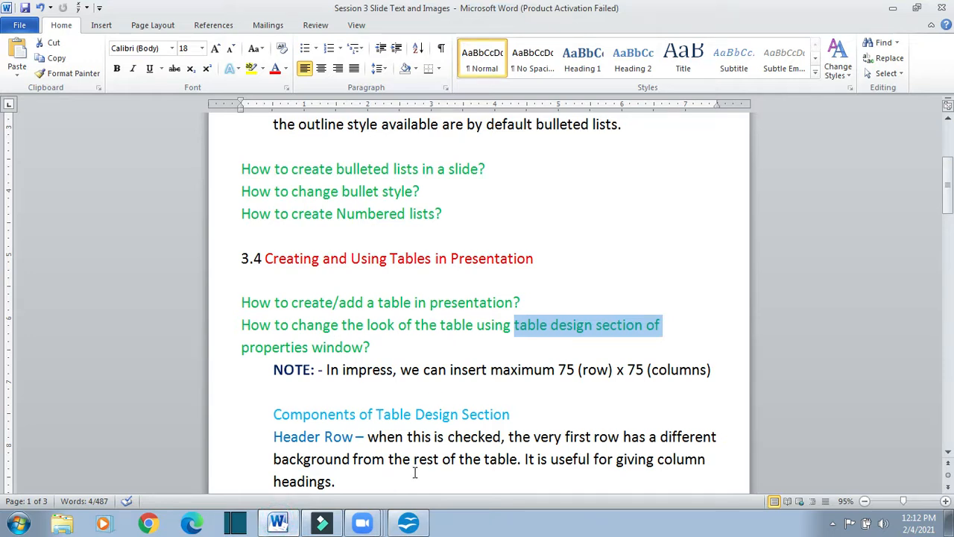
left_click(408, 522)
left_click(810, 293)
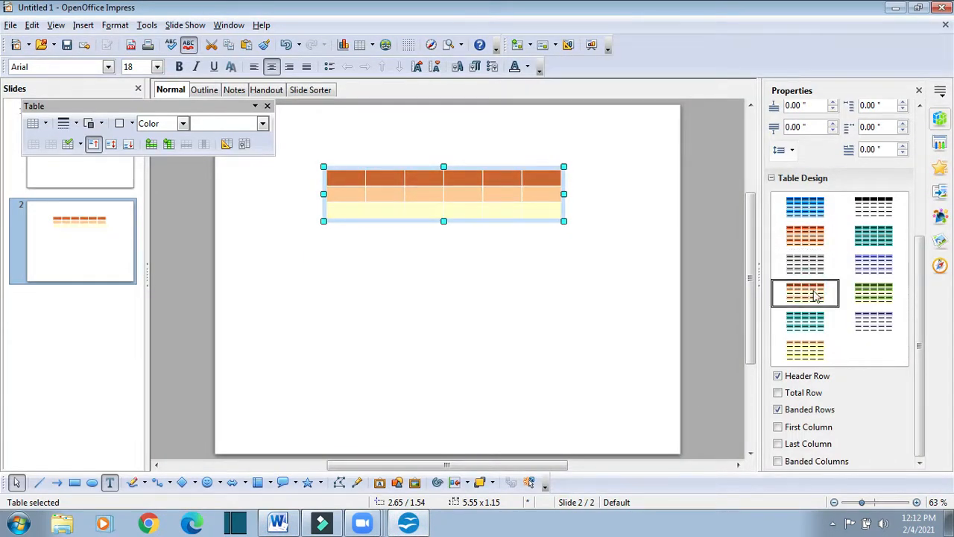
left_click(867, 318)
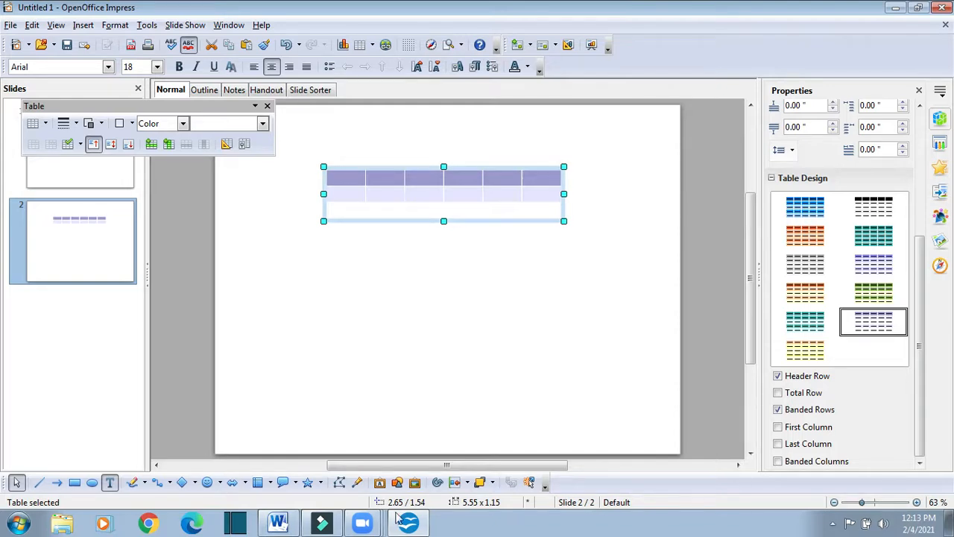
Switch to the Word notes and read the maximum table size note and the Components of Table Design Section heading
left_click(279, 522)
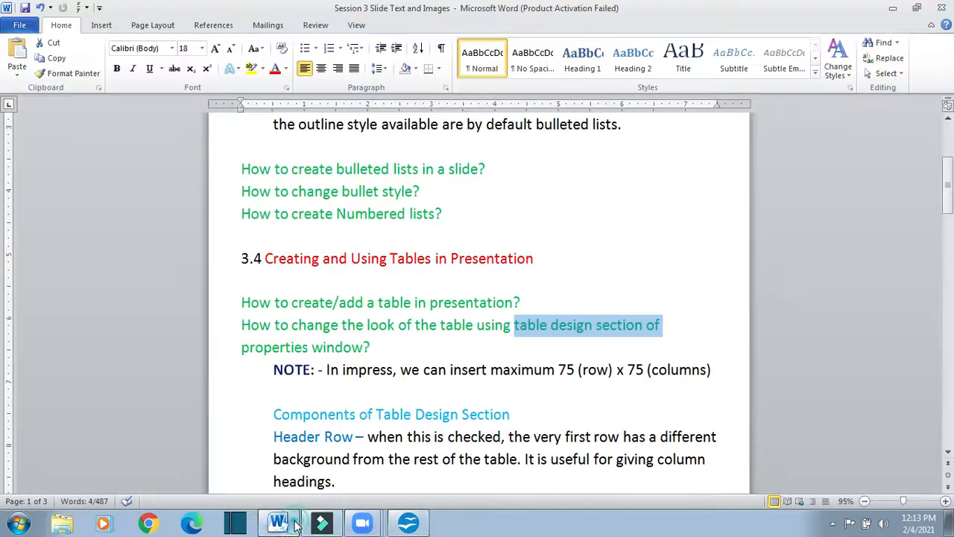
left_click(405, 348)
left_click_drag(273, 369, 324, 373)
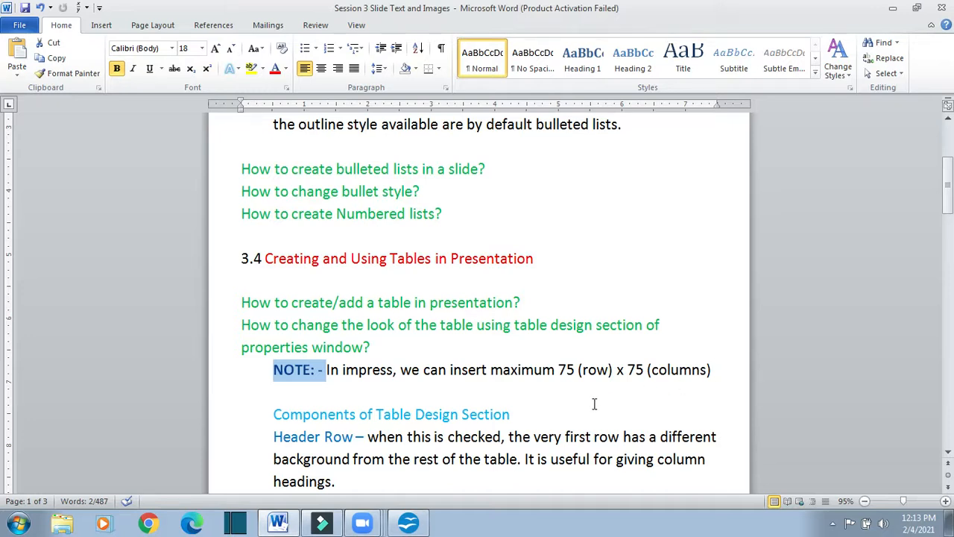
scroll(581, 402, "down", 1)
left_click_drag(524, 381, 292, 389)
Switch to OpenOffice Impress and try several table designs on the table, ending with the violet header and lilac banded rows
left_click(417, 524)
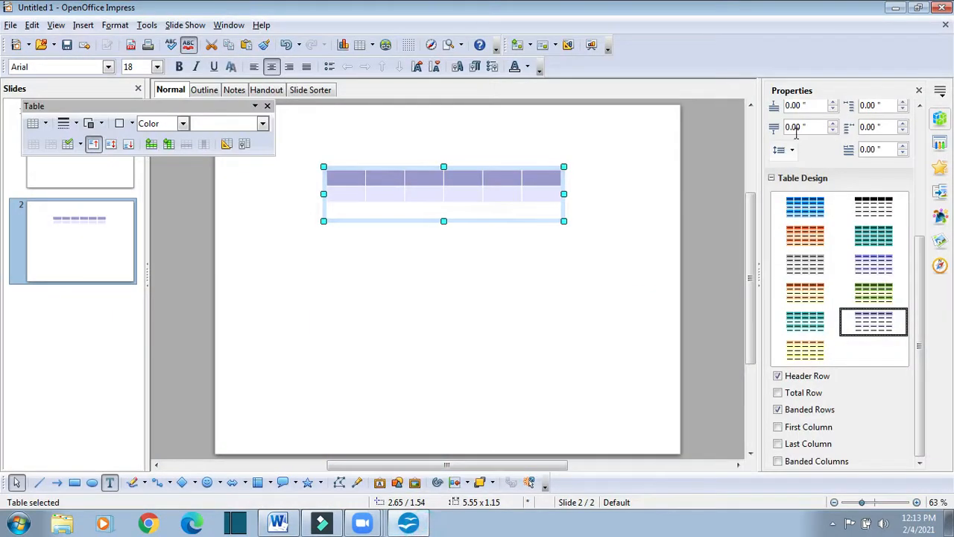
left_click(795, 180)
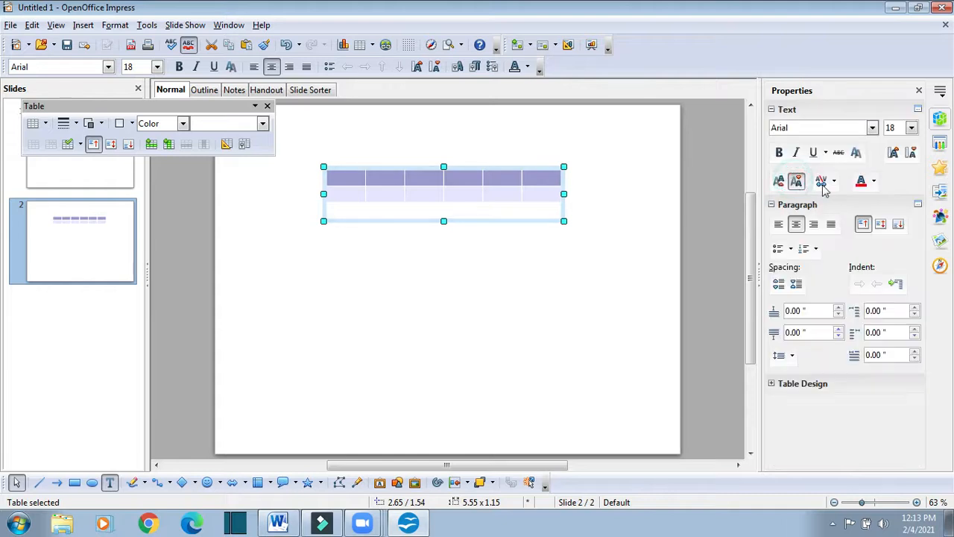
left_click(813, 393)
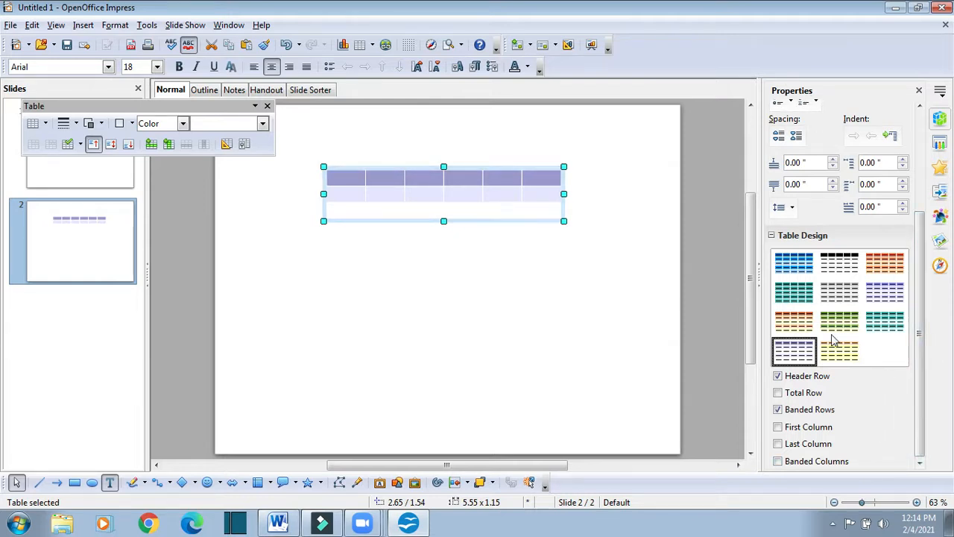
left_click(834, 266)
left_click(794, 263)
left_click(795, 295)
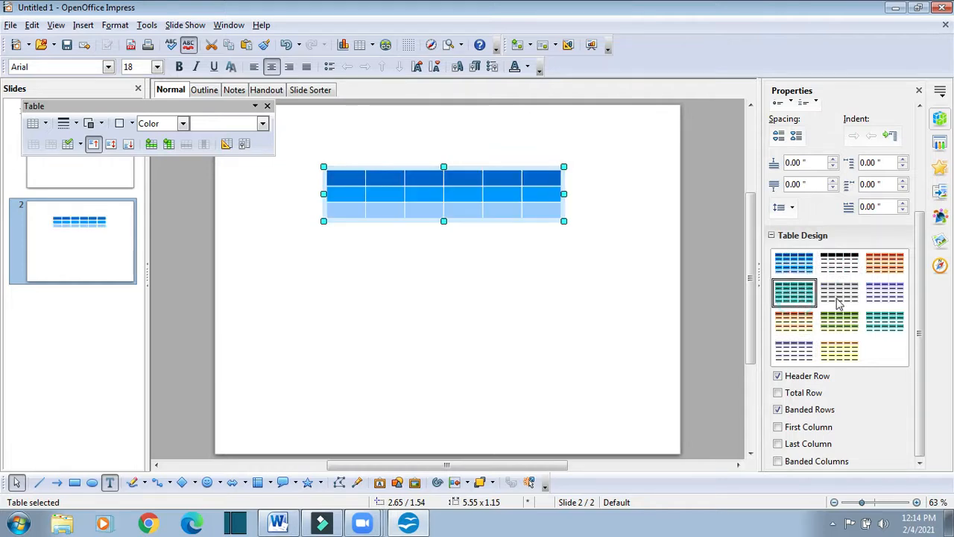
left_click(886, 294)
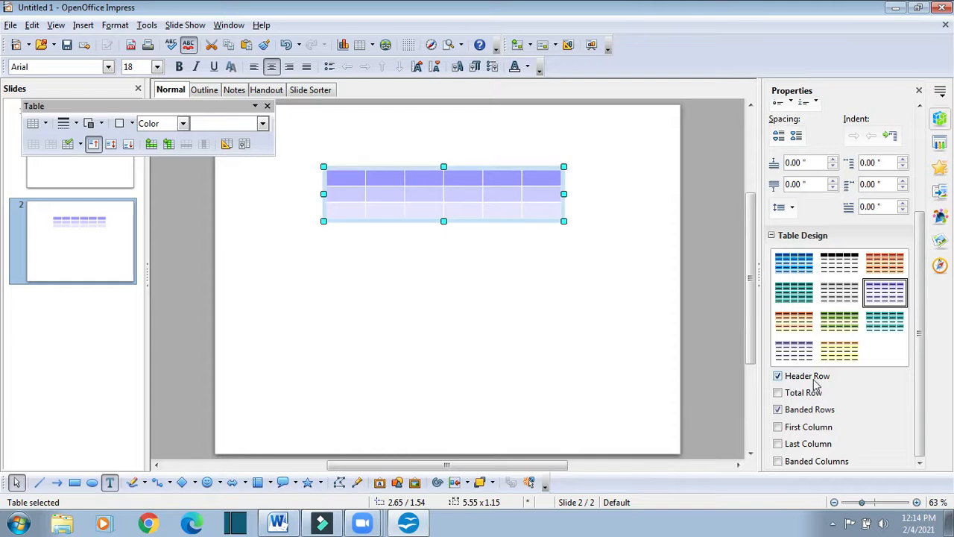
Switch to the Word notes and read the Header Row description under the table design components
left_click(289, 524)
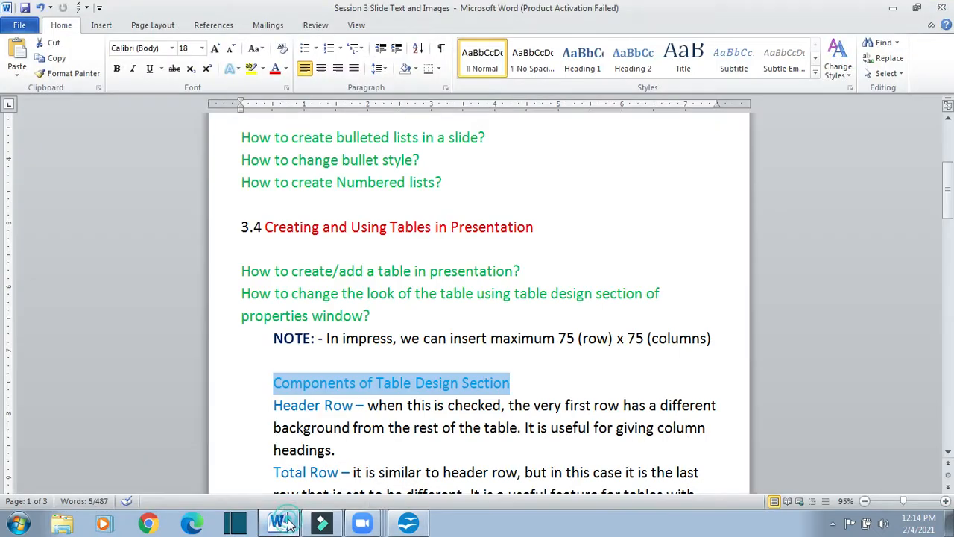
left_click(442, 417)
scroll(445, 416, "down", 1)
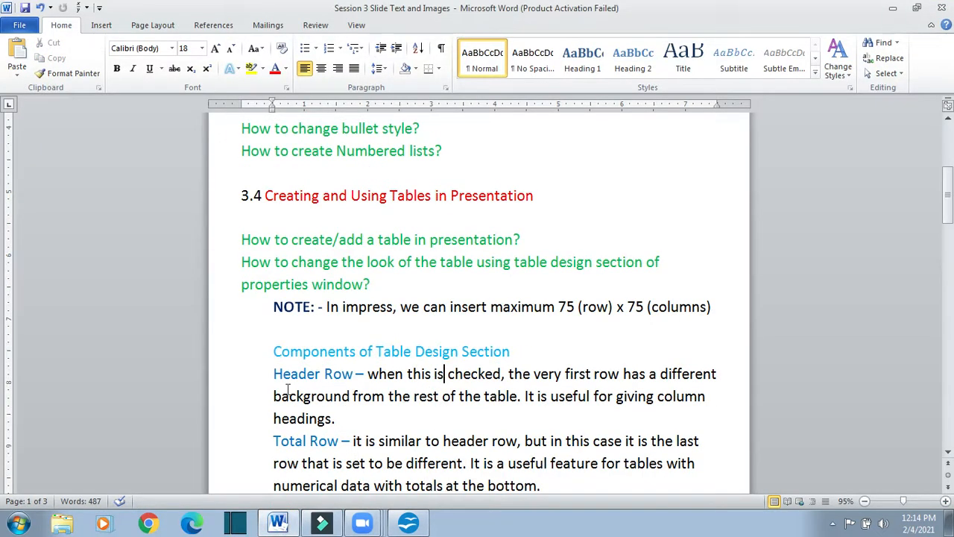
left_click_drag(267, 374, 355, 376)
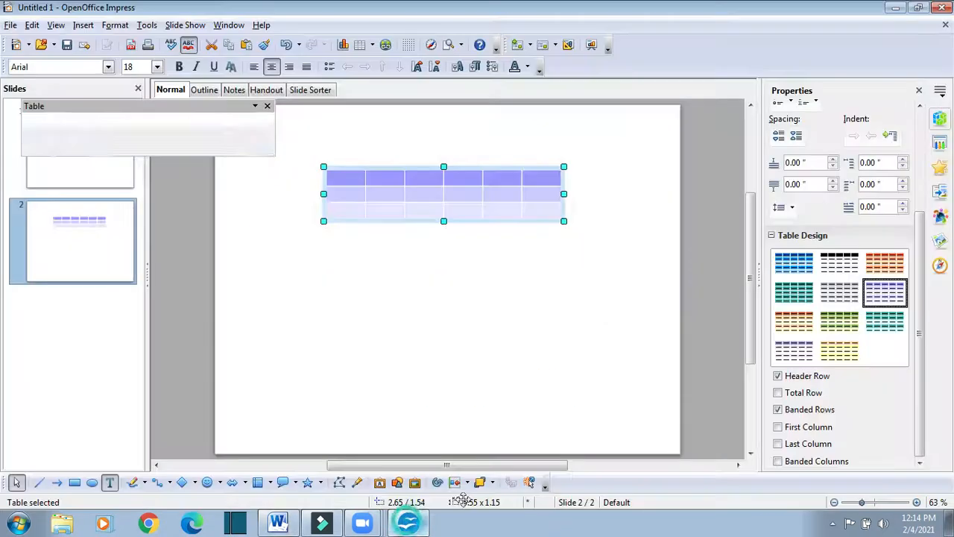
Switch to OpenOffice Impress, turn off the table's Header Row and Banded Rows, and turn Header Row back on
left_click(407, 523)
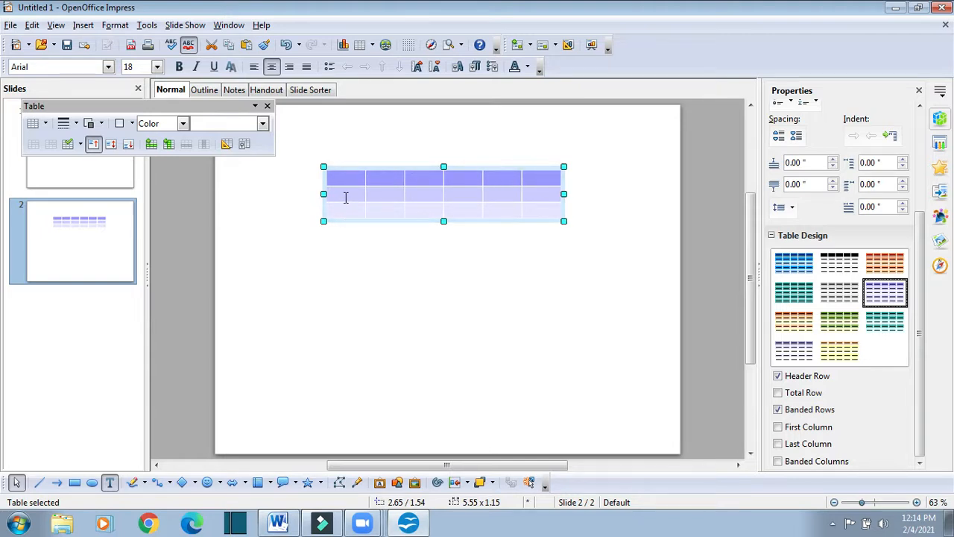
left_click(778, 377)
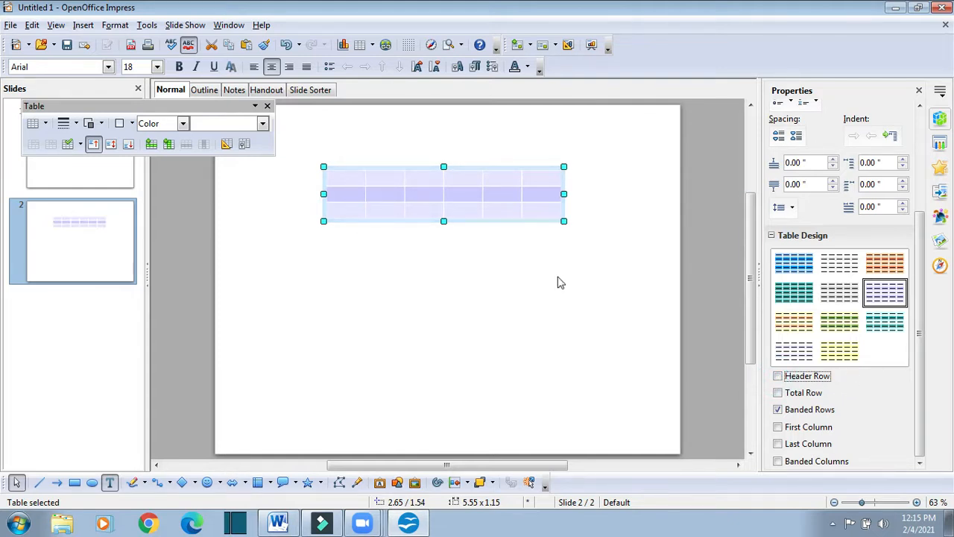
left_click(778, 410)
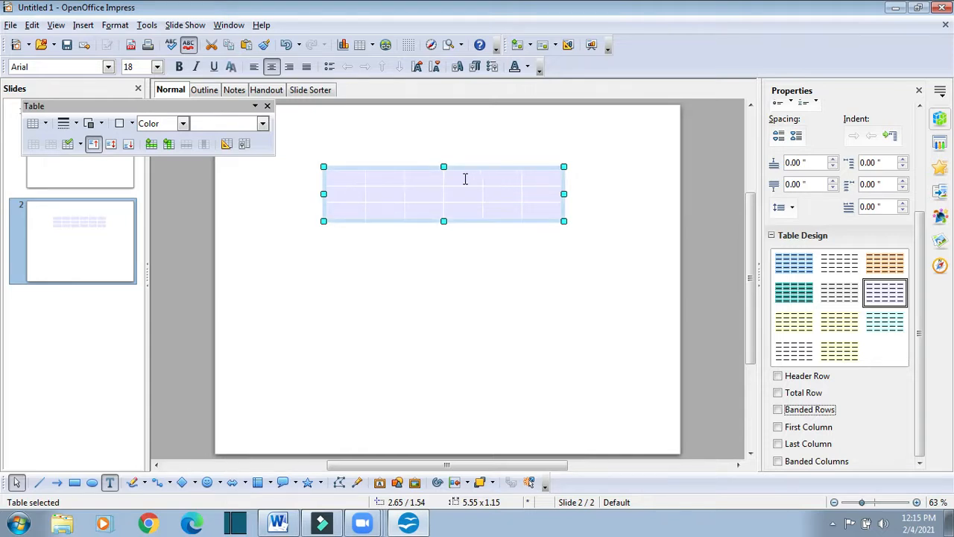
left_click(777, 376)
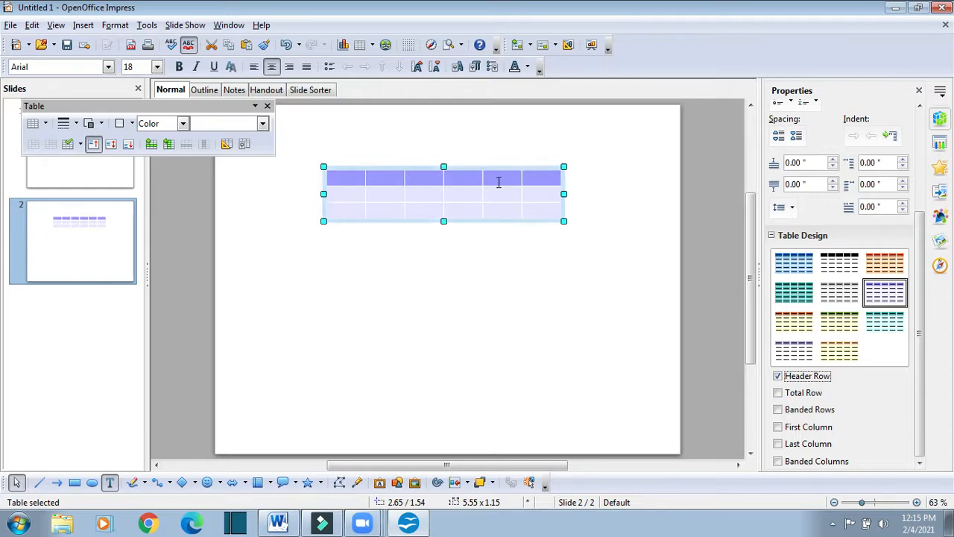
left_click(358, 179)
left_click_drag(357, 179, 370, 180)
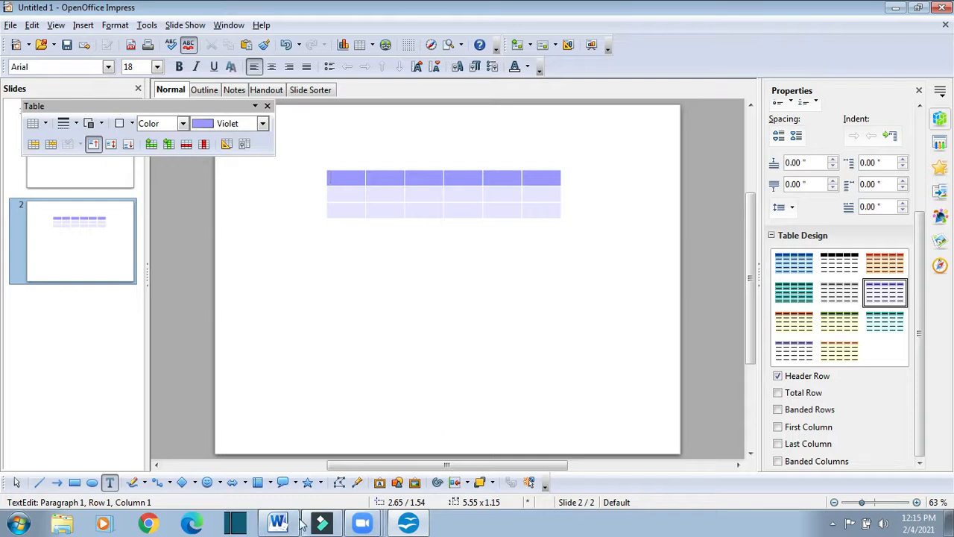
Switch to the Word notes and read the Total Row description
left_click(277, 522)
scroll(438, 351, "down", 1)
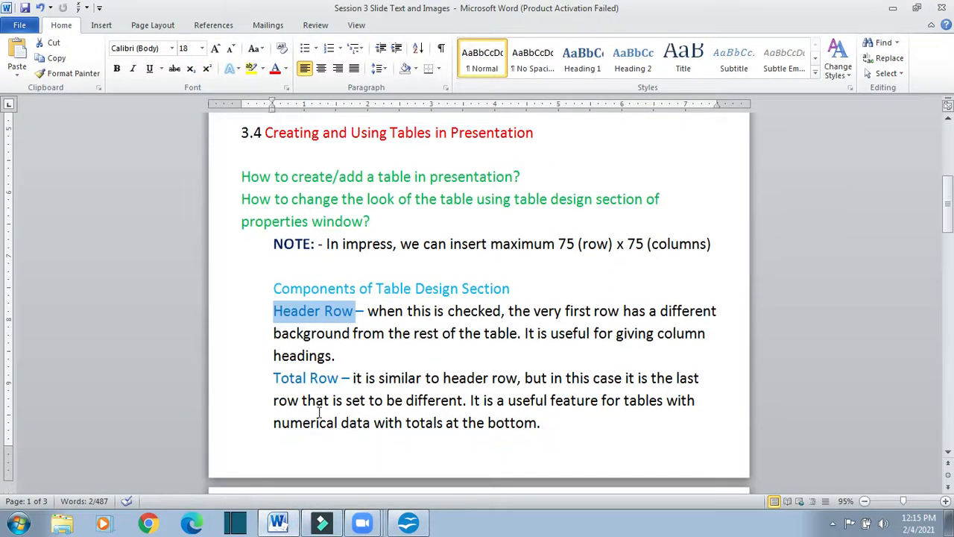
left_click_drag(271, 379, 341, 381)
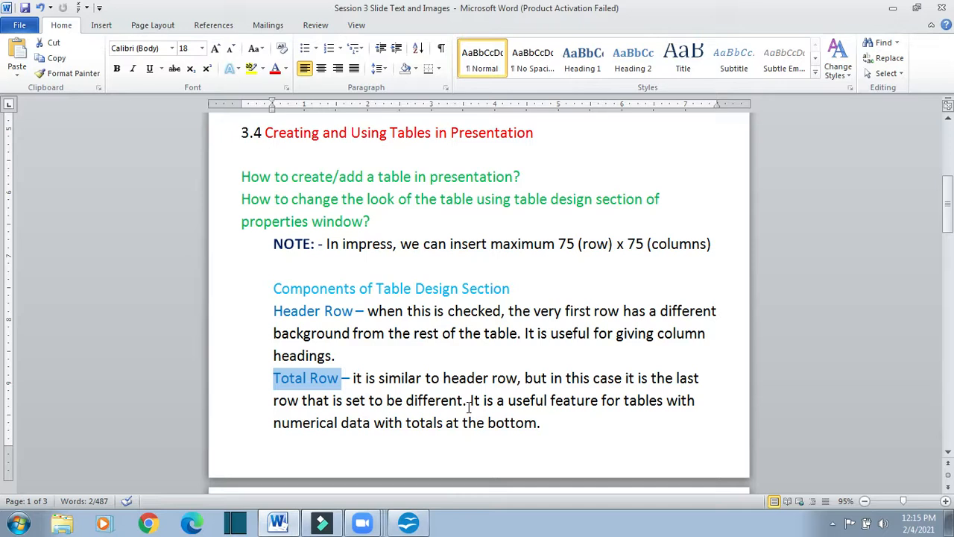
Switch to OpenOffice Impress and replace the table's Header Row option with Total Row, rechecking the Word notes in between
left_click(408, 522)
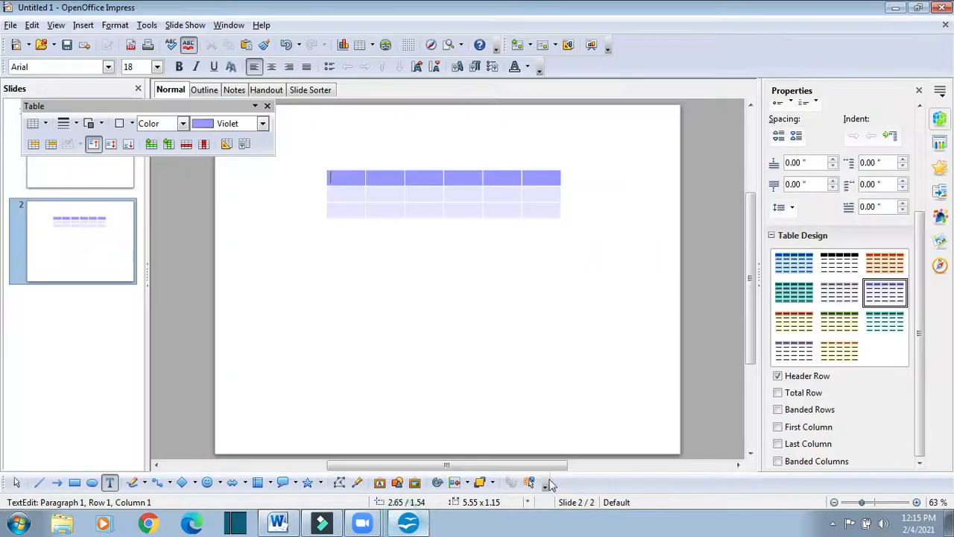
left_click(777, 376)
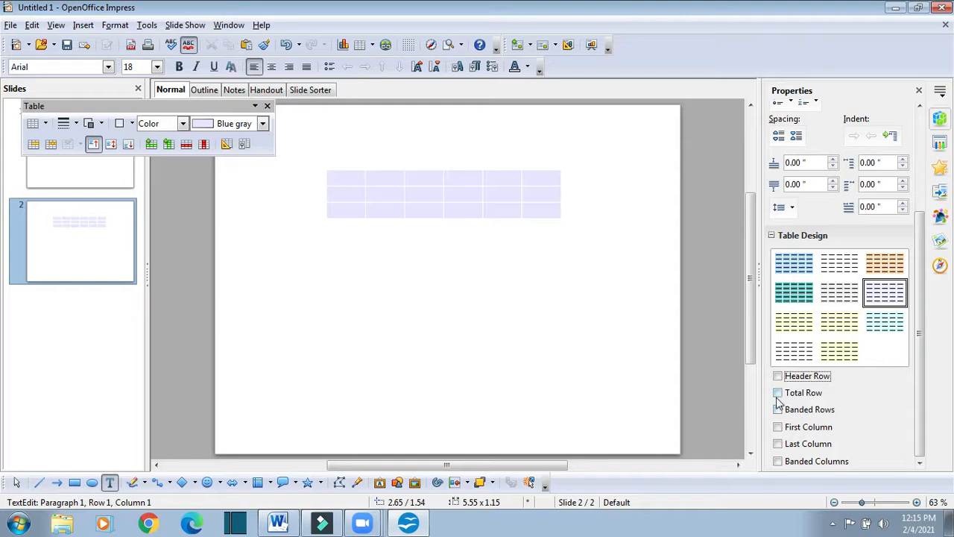
left_click(278, 522)
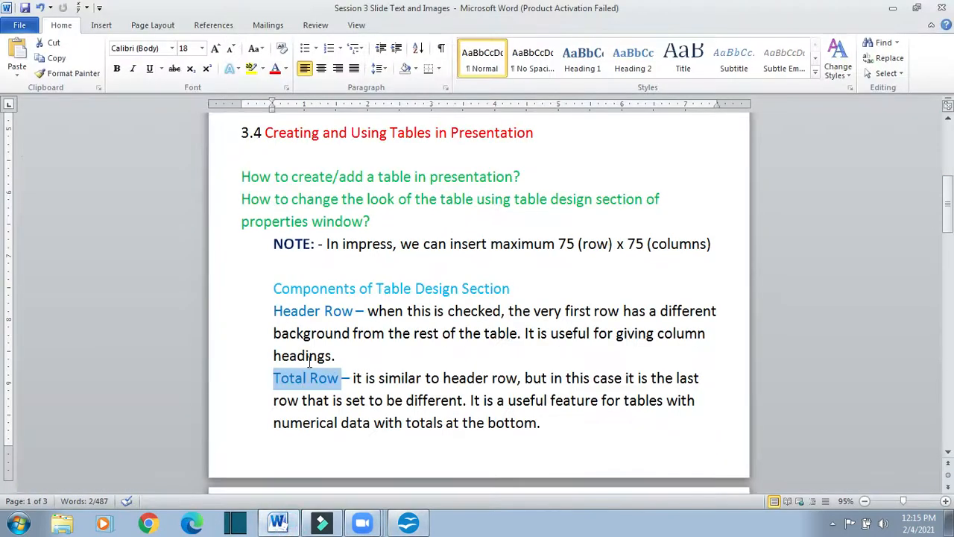
left_click(409, 522)
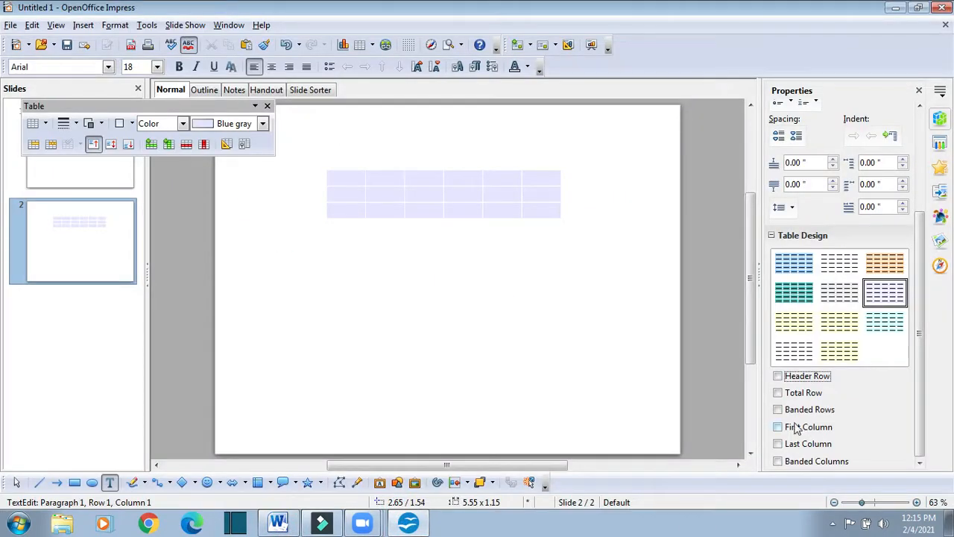
left_click(778, 393)
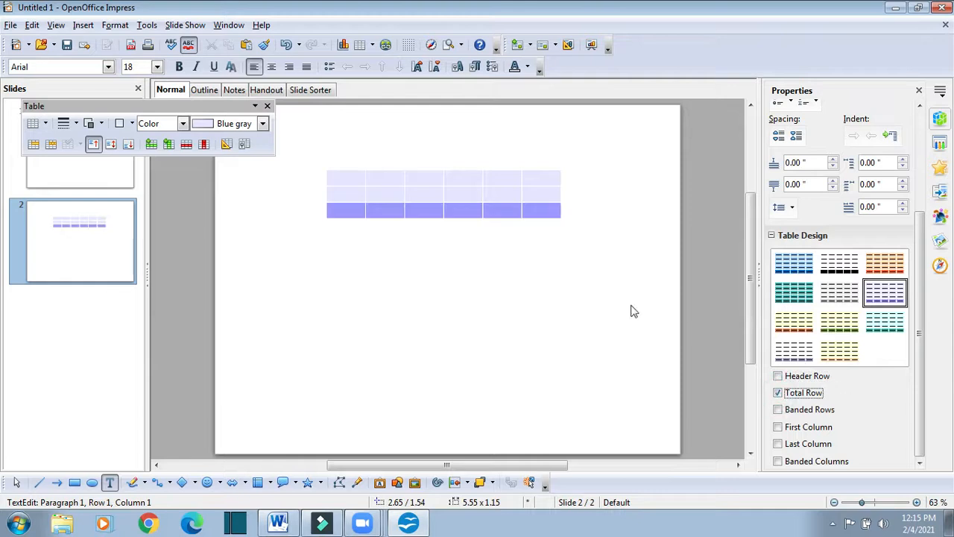
Enter 25, 56 and 81 down the table's last column, with the label "total" beside 81 in the bottom row
left_click(350, 182)
left_click(533, 174)
type("25")
key("Return")
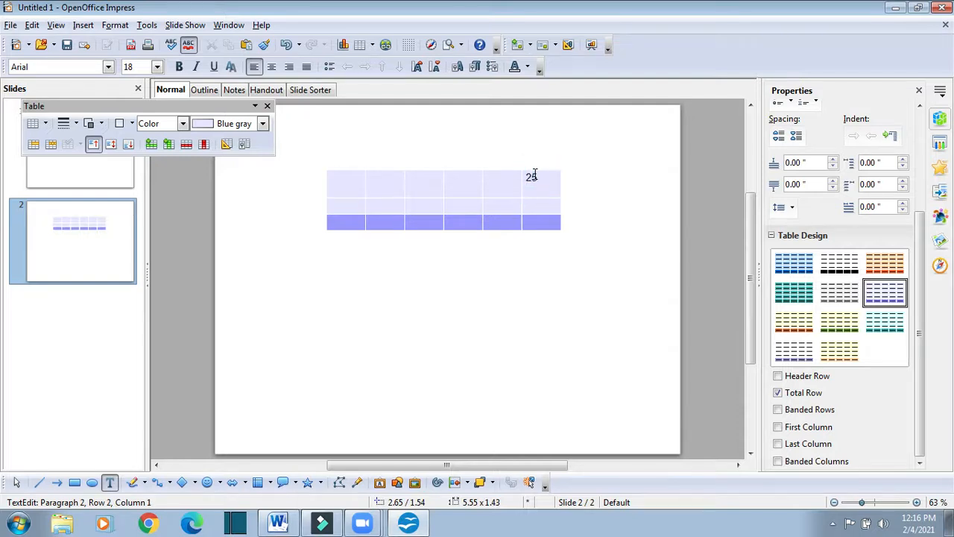
left_click(531, 202)
type("56")
left_click(491, 221)
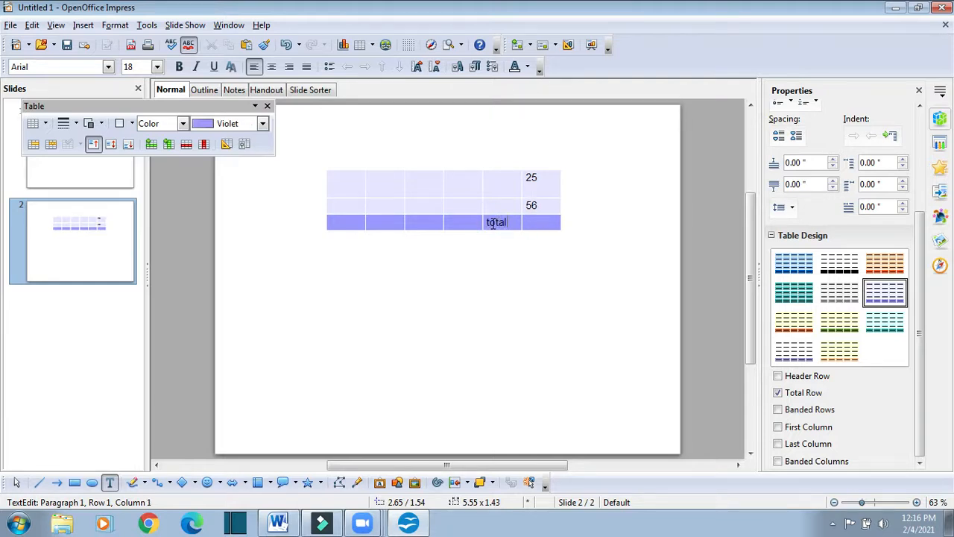
left_click(544, 221)
left_click(602, 270)
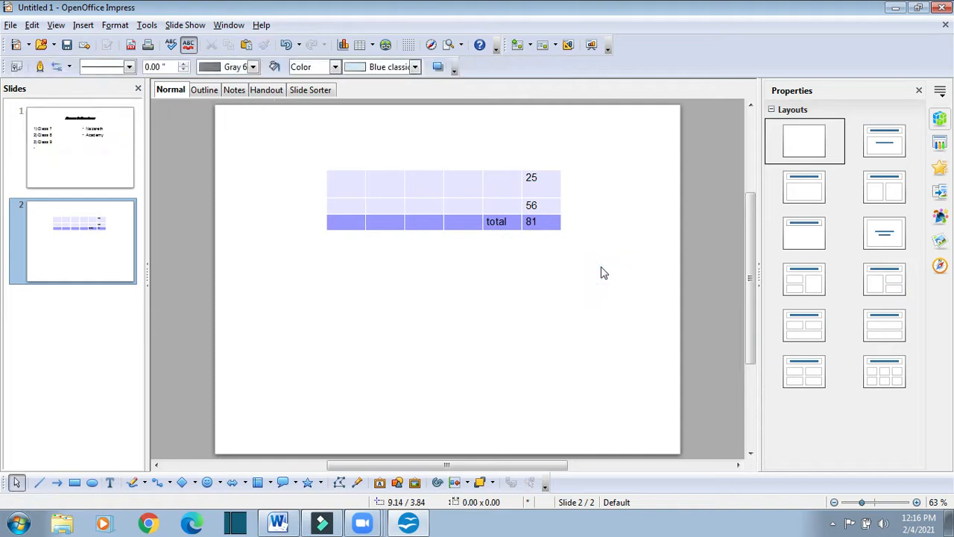
left_click(470, 210)
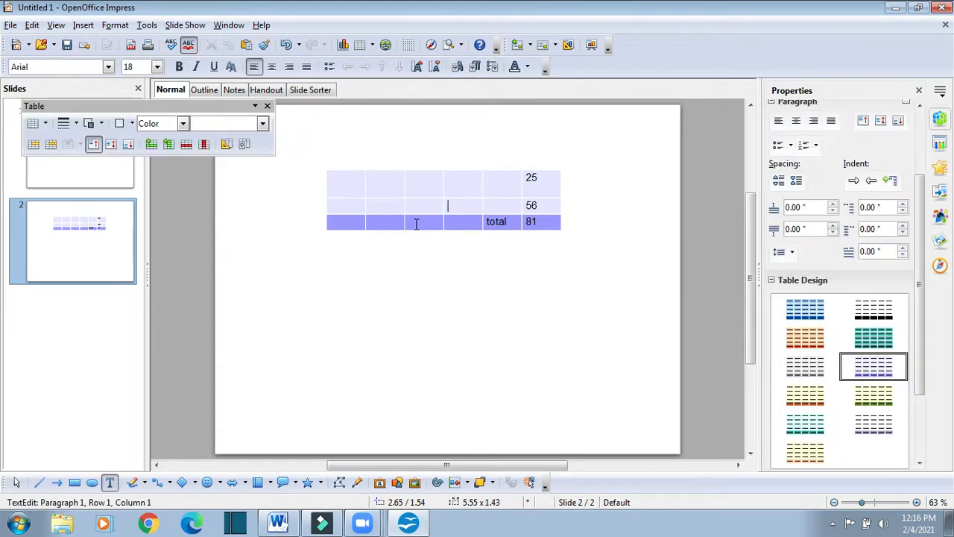
left_click_drag(919, 377, 920, 451)
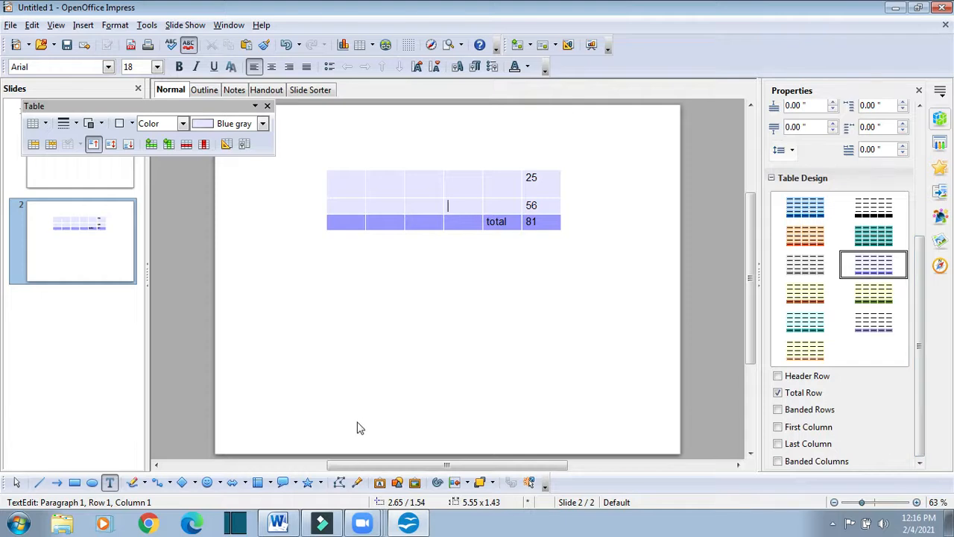
Switch to the Word notes and read the Banded Rows description on the second page
left_click(278, 522)
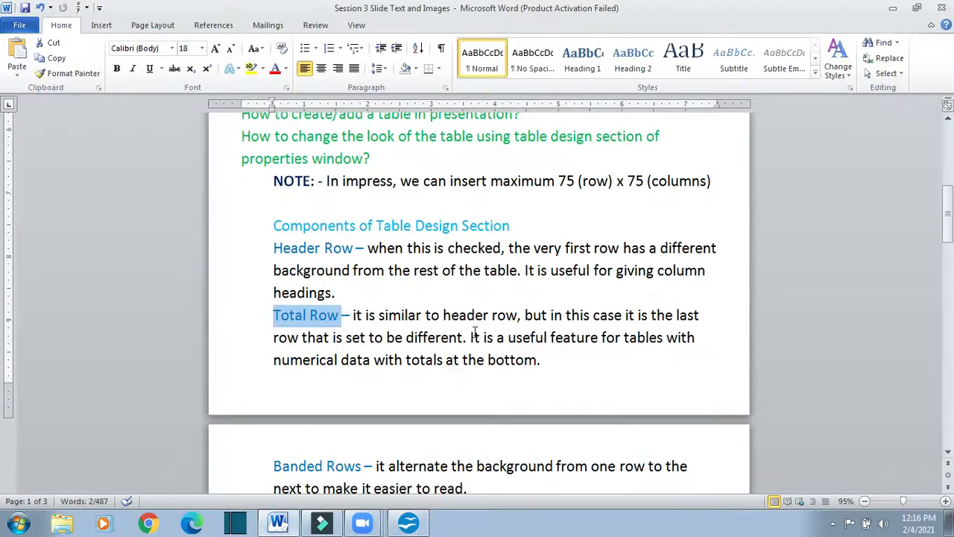
scroll(474, 334, "down", 2)
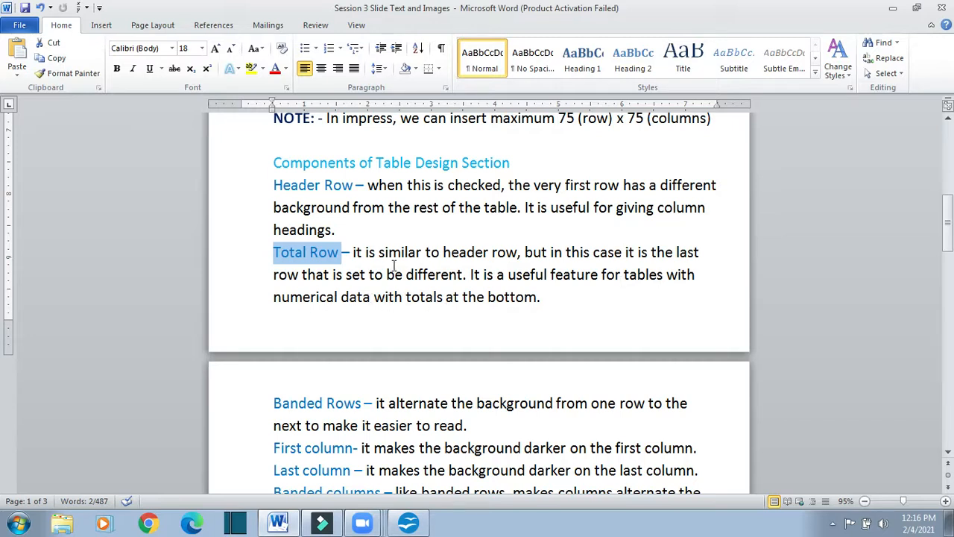
scroll(503, 289, "down", 2)
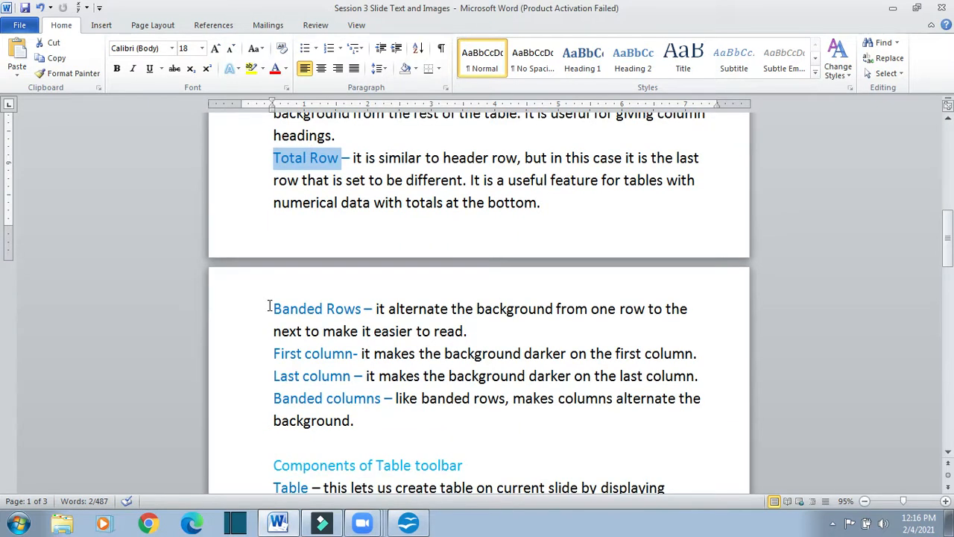
left_click_drag(269, 306, 363, 309)
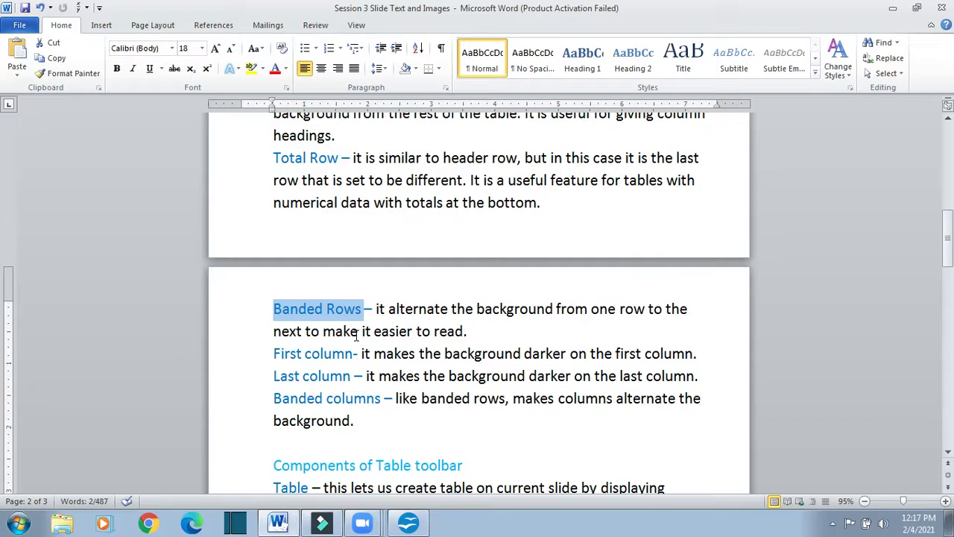
Switch to OpenOffice Impress, turn off Total Row and turn on Banded Rows for the table
left_click(408, 523)
left_click(778, 392)
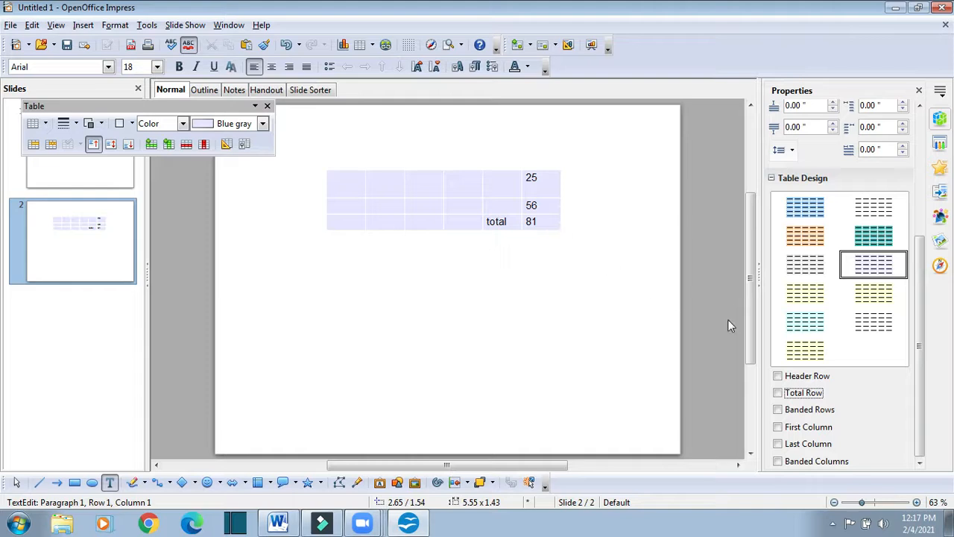
left_click(777, 410)
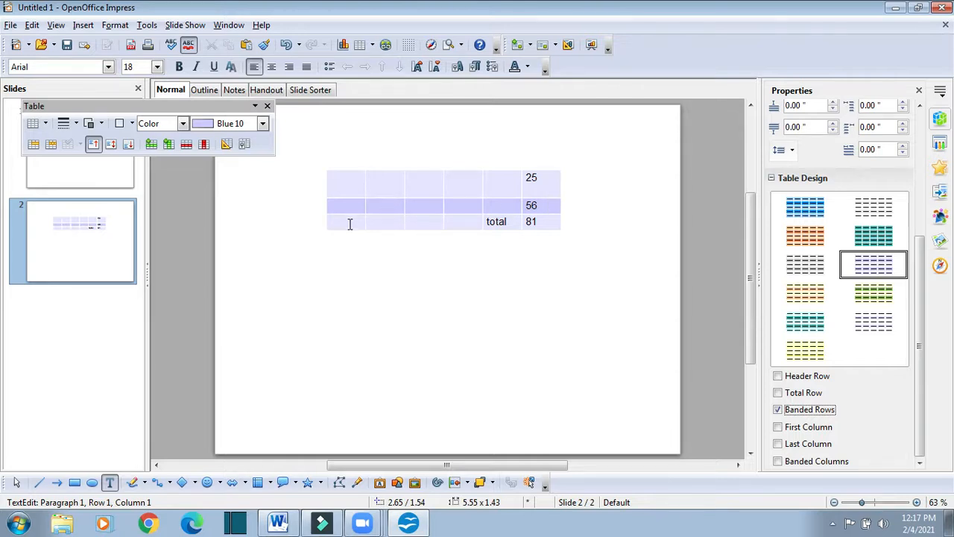
Insert a second table with 9 columns and 7 rows below the first table on slide 2
left_click(47, 124)
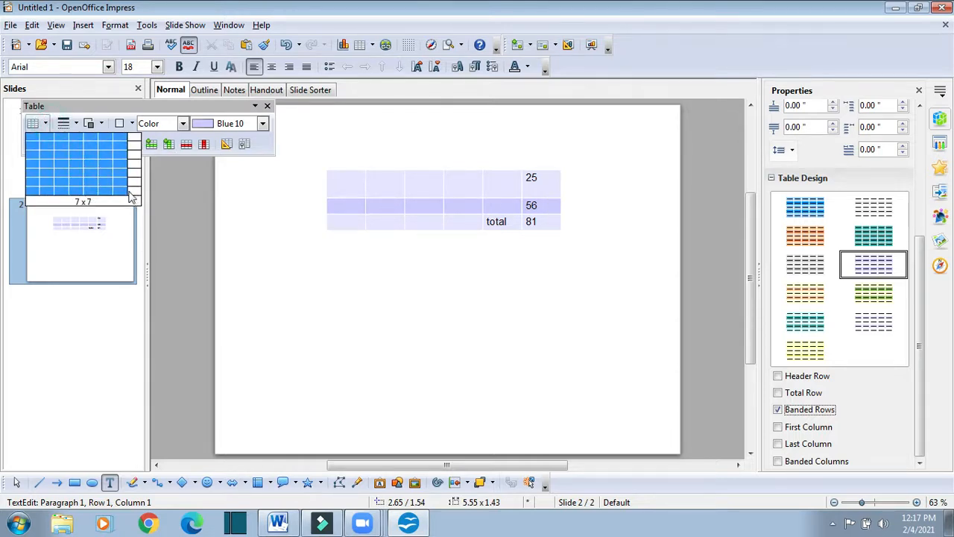
left_click(153, 200)
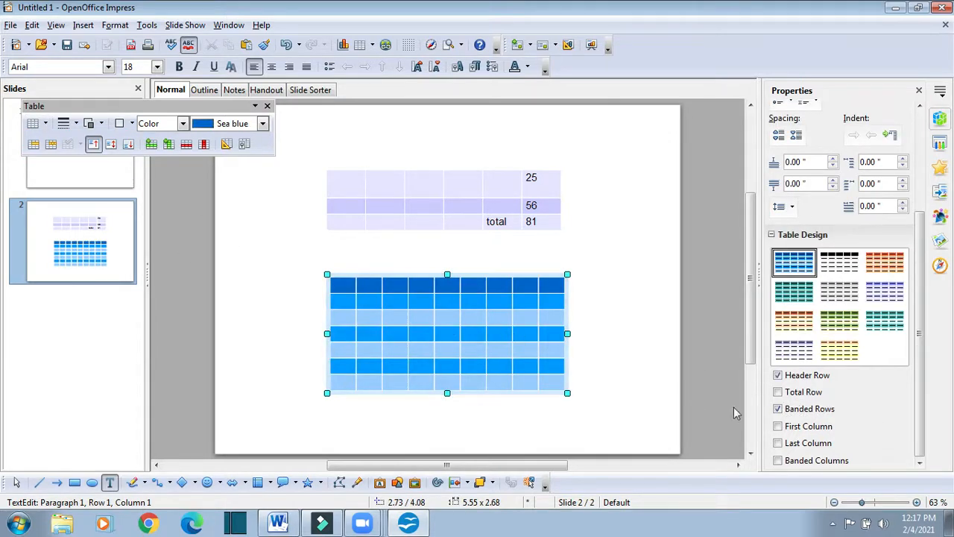
Turn off Header Row and Banded Rows for the lower table, checking the First column entry in the Word notes in between
left_click(777, 375)
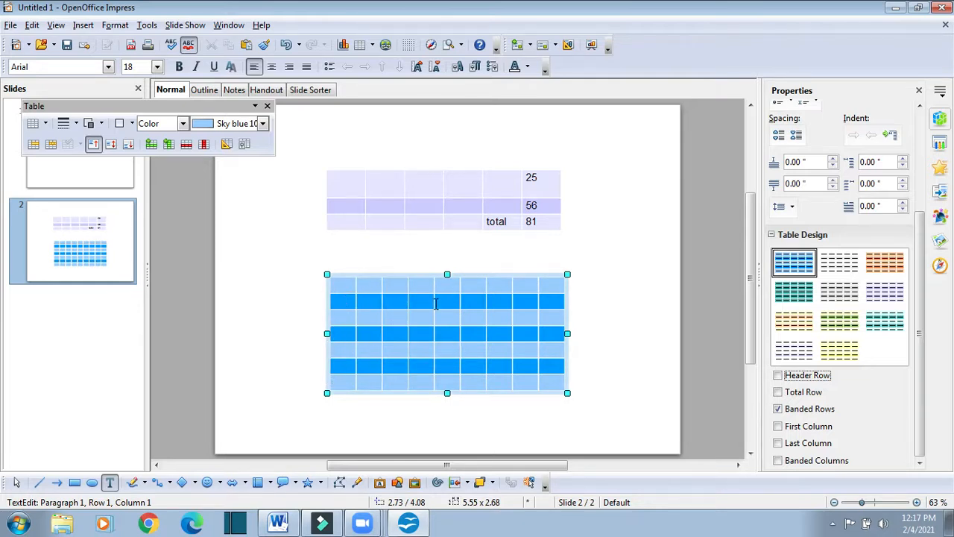
left_click(279, 523)
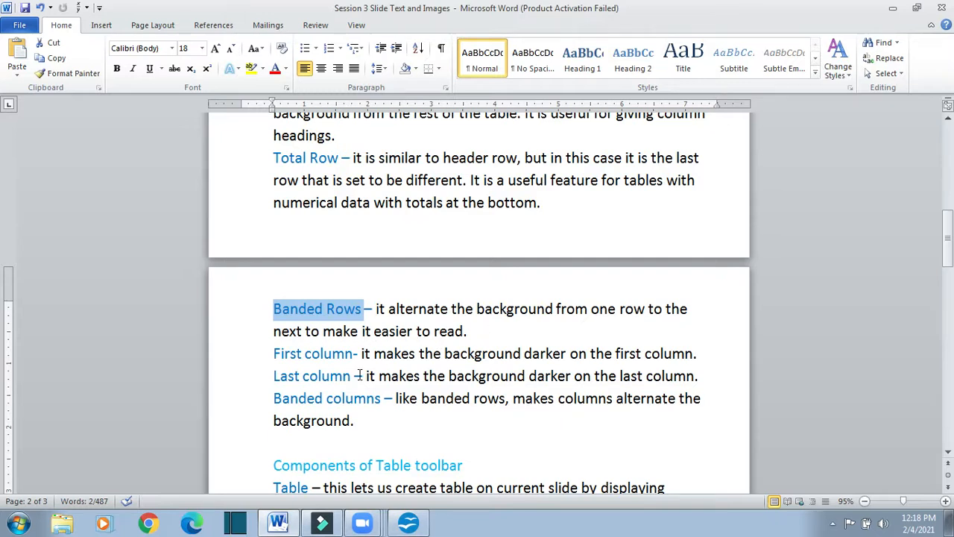
left_click(268, 354)
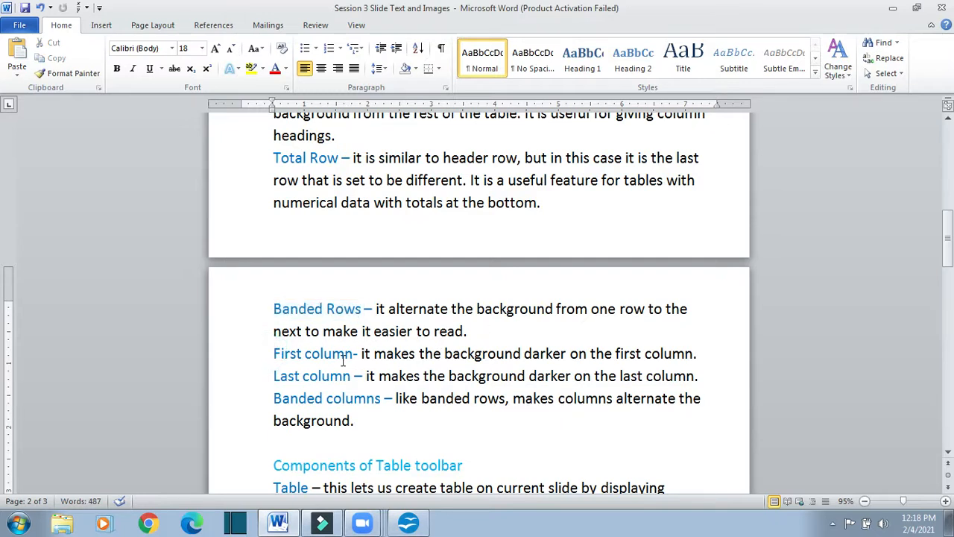
left_click(408, 522)
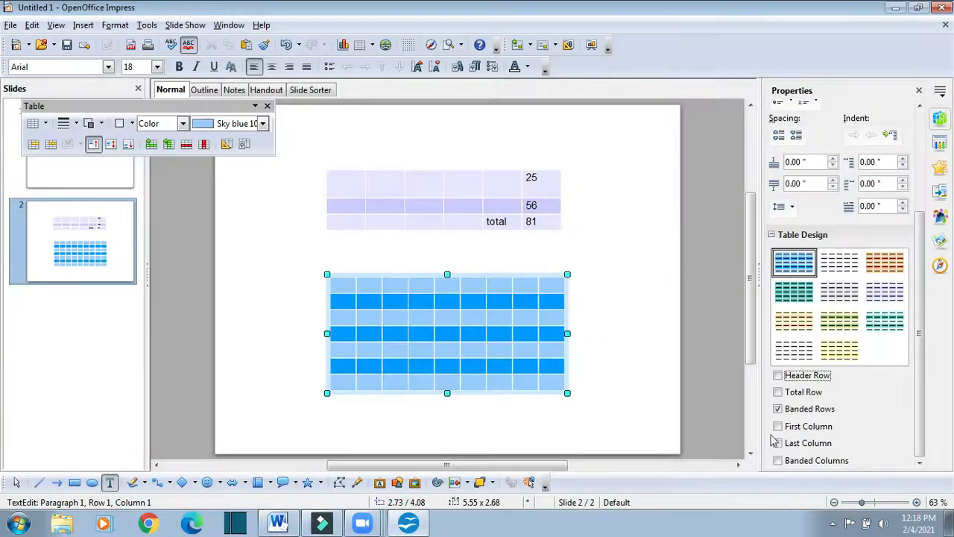
left_click(777, 409)
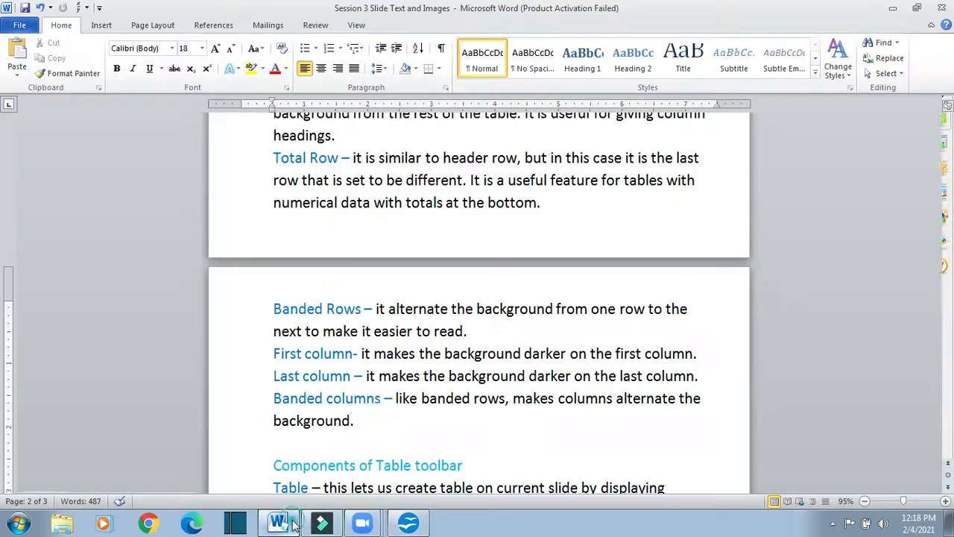
Highlight the First column description in the Word notes, return to OpenOffice Impress and turn on First Column, trying Header Row on and off
left_click(278, 523)
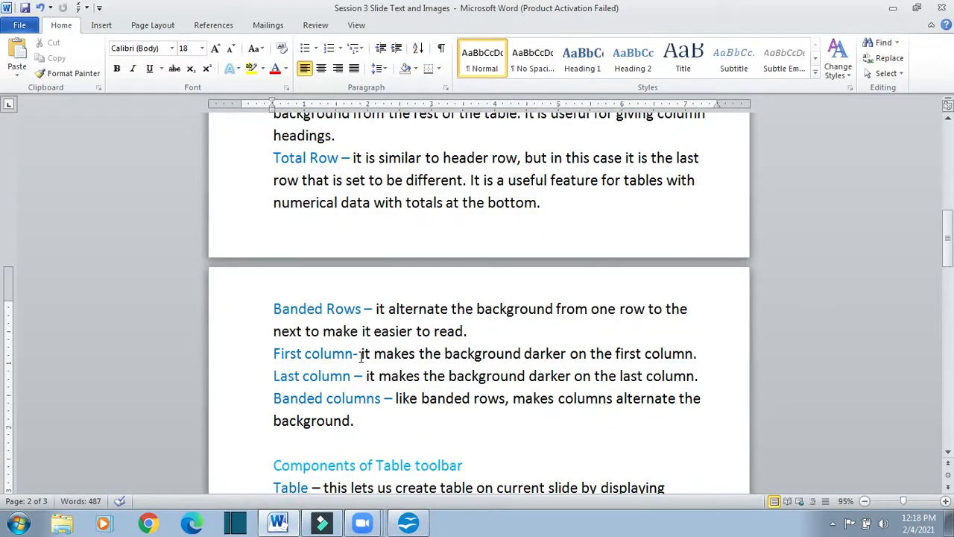
left_click_drag(362, 355, 708, 356)
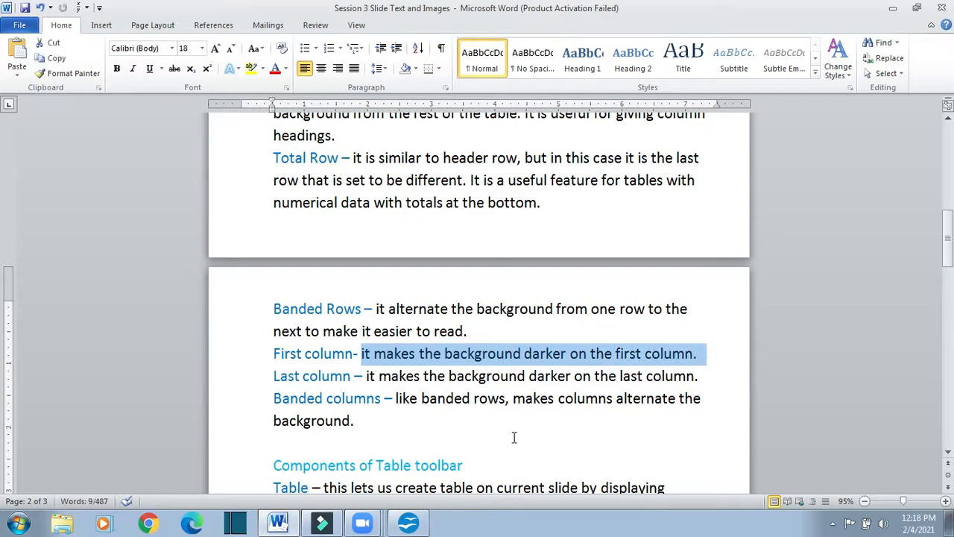
left_click(408, 524)
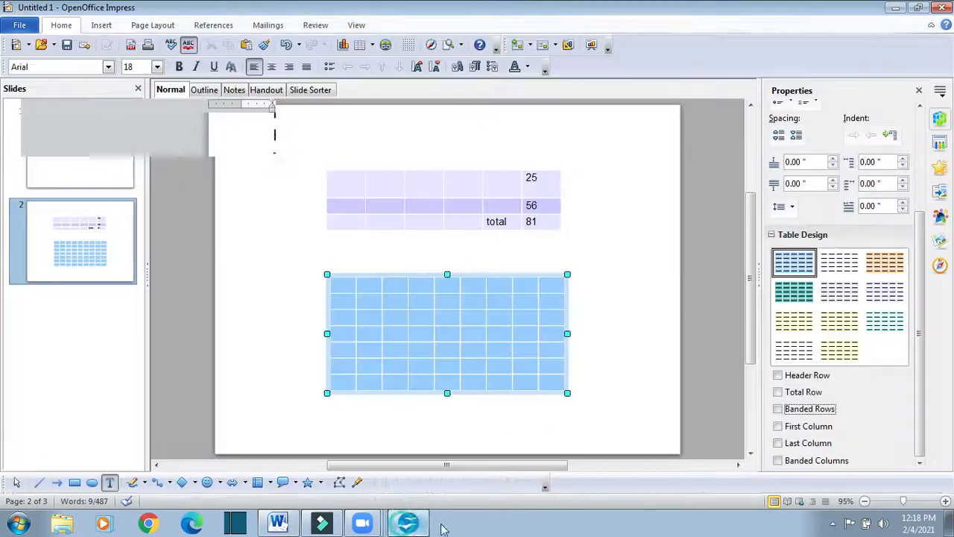
left_click(778, 426)
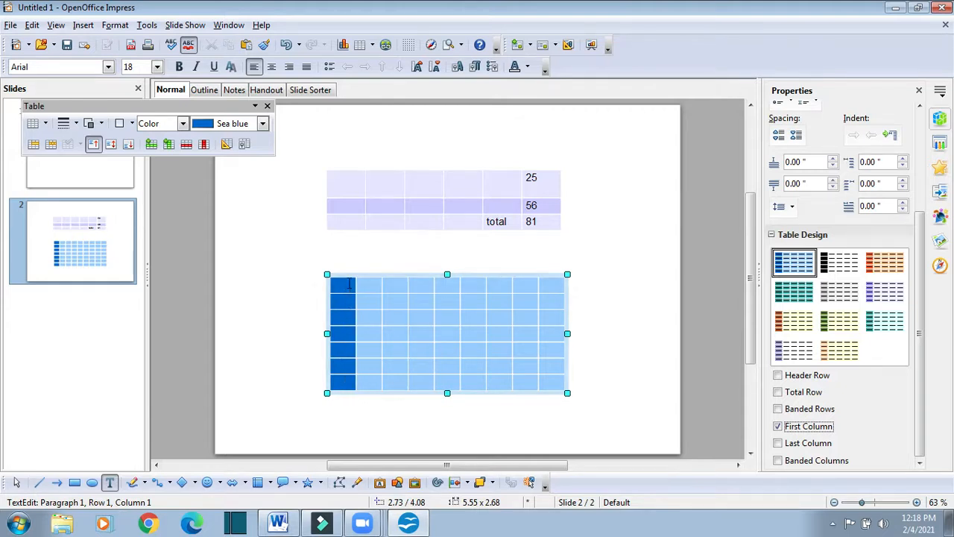
left_click(778, 375)
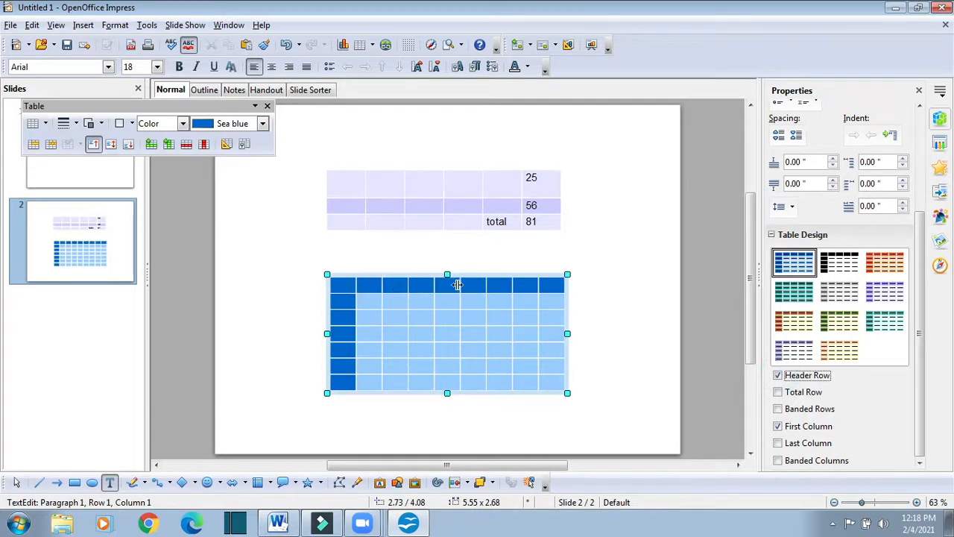
left_click(777, 375)
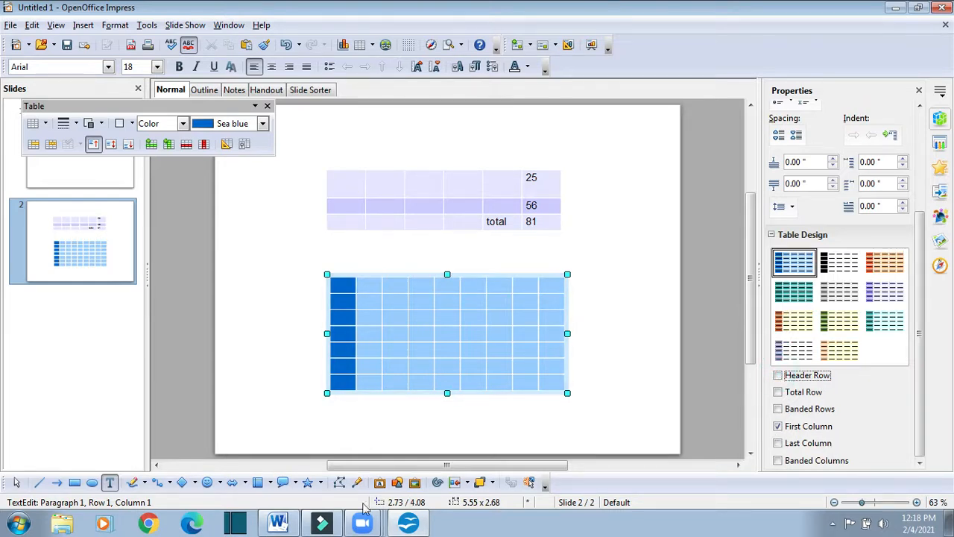
Highlight "Last column" in the Word notes, return to OpenOffice Impress and replace First Column with Last Column for the lower table
left_click(280, 522)
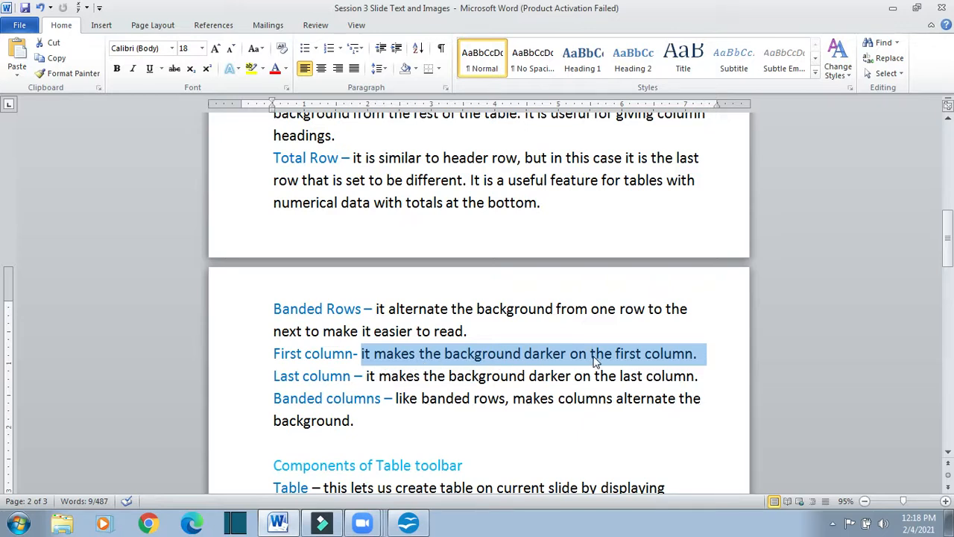
left_click_drag(274, 378, 366, 377)
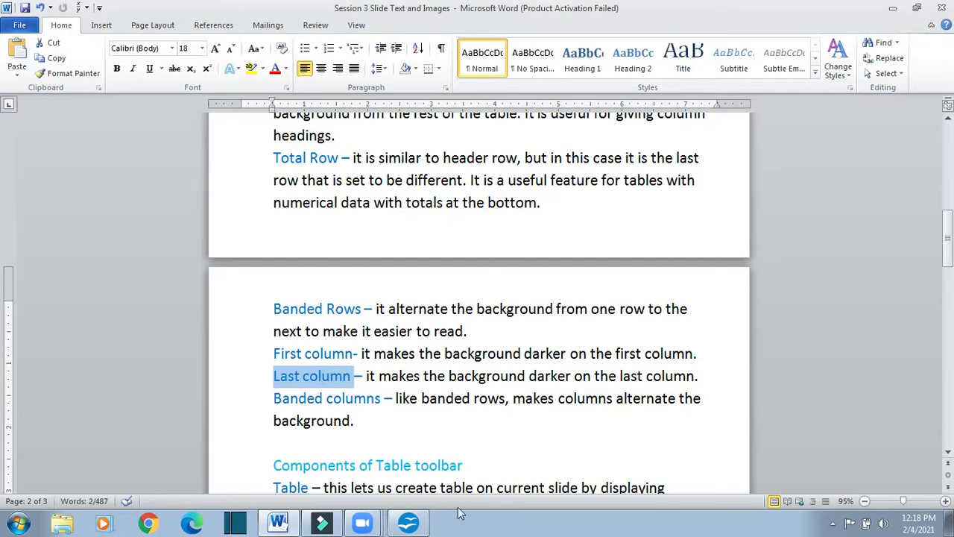
left_click(416, 523)
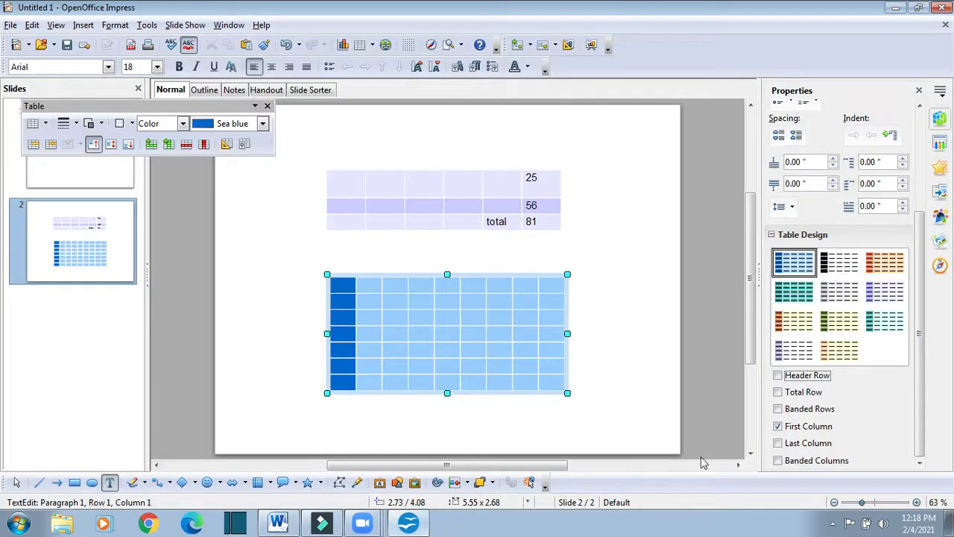
left_click(778, 426)
left_click(777, 443)
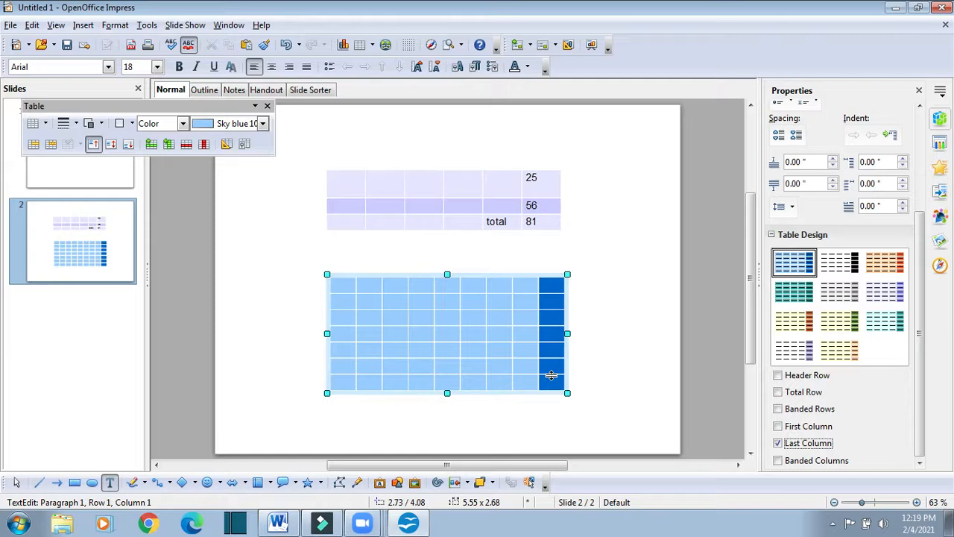
Switch to the Word notes and compare the Banded columns description with the Banded Rows description
left_click(278, 523)
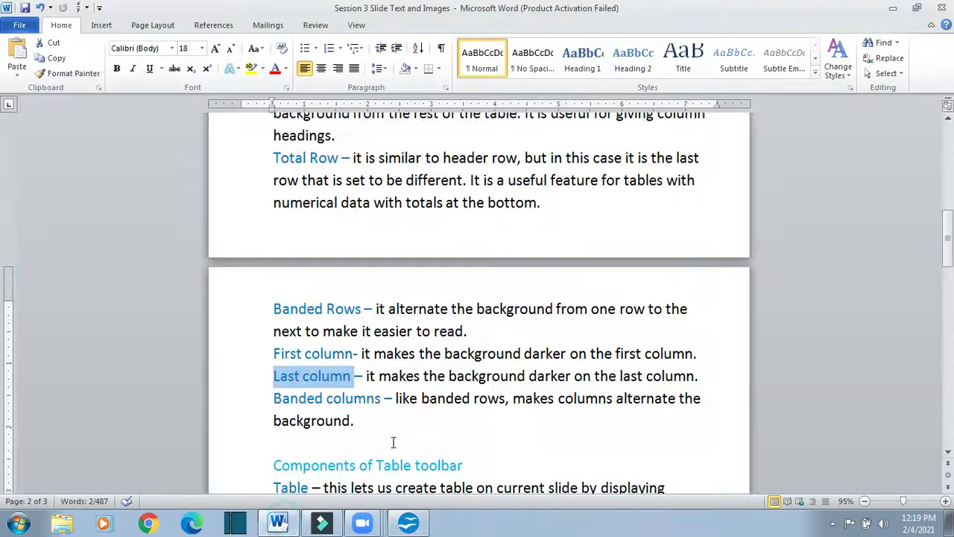
left_click_drag(273, 367, 367, 368)
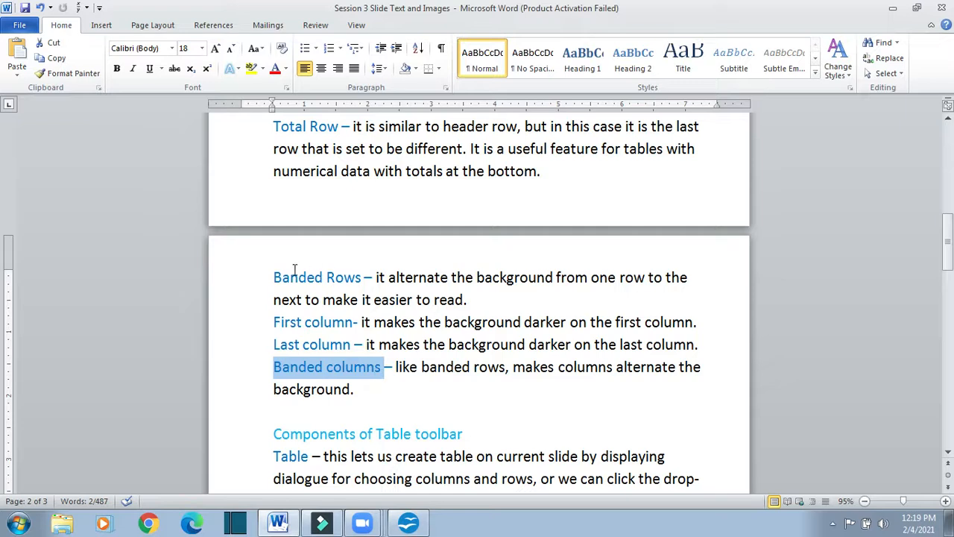
left_click_drag(273, 277, 367, 284)
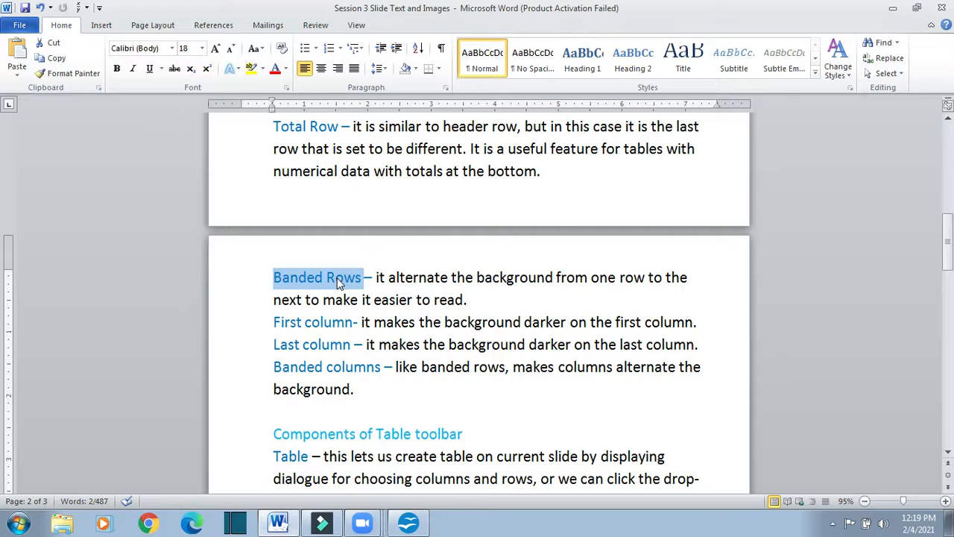
left_click_drag(275, 370, 368, 370)
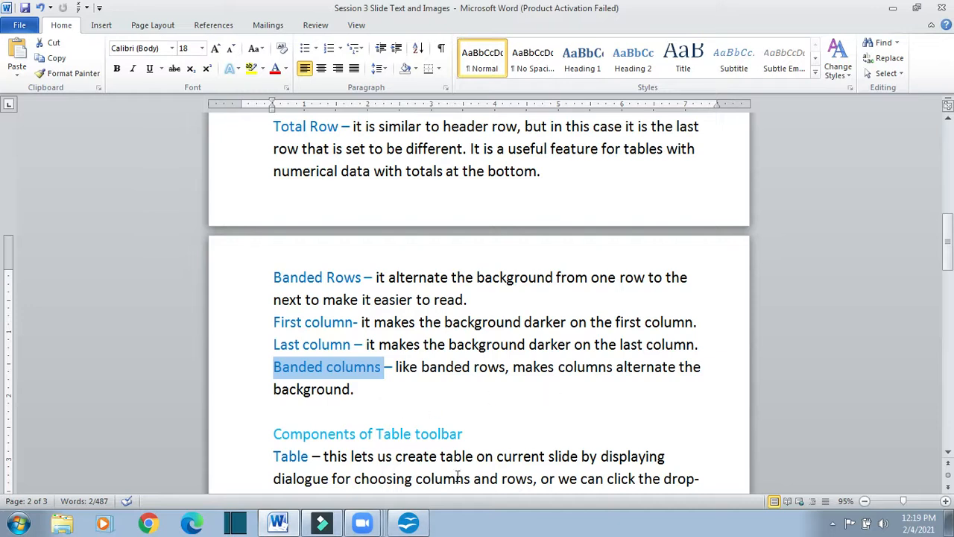
Switch to OpenOffice Impress, turn off Last Column and turn on Banded Columns for the lower table
left_click(410, 523)
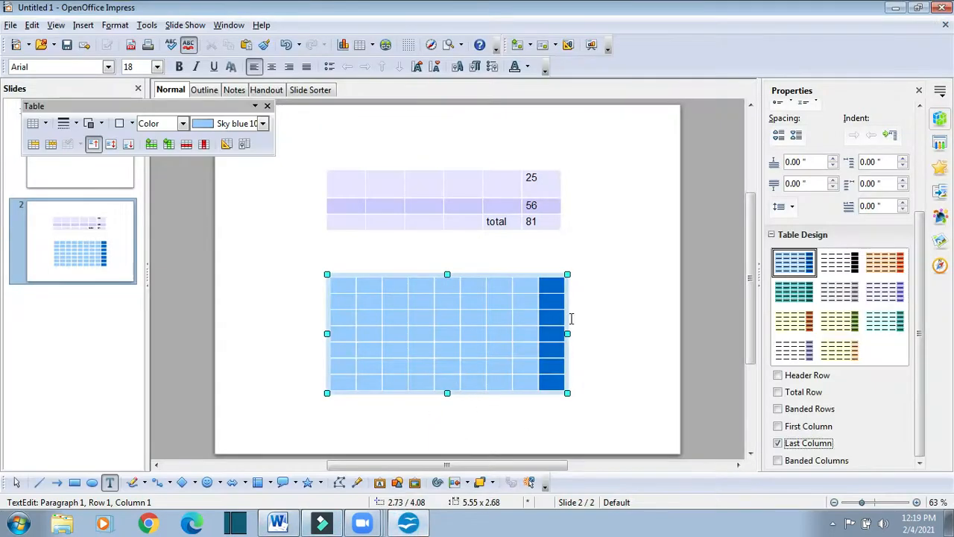
left_click(778, 443)
left_click(778, 461)
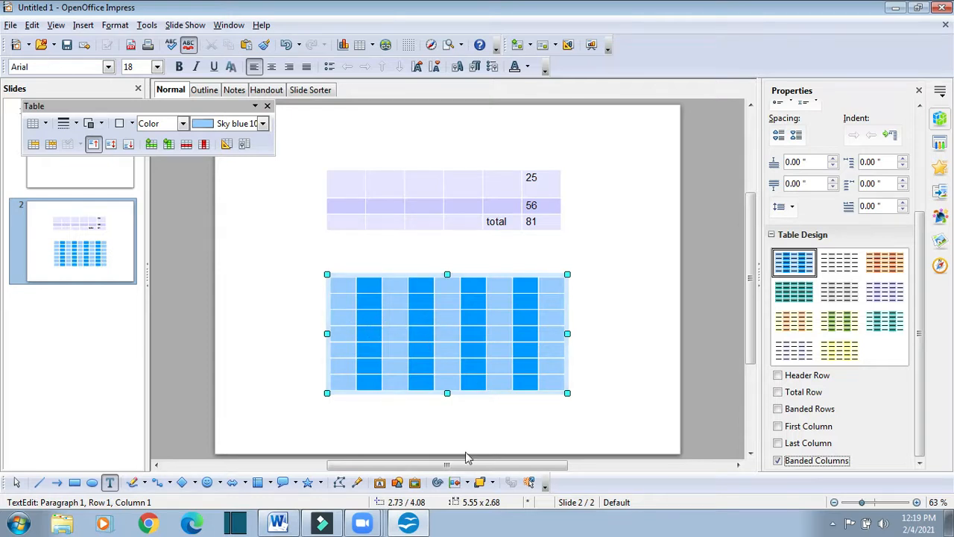
Read the "Components of Table toolbar" section in the Word notes, looking at the Table toolbar in OpenOffice Impress in between
left_click(280, 523)
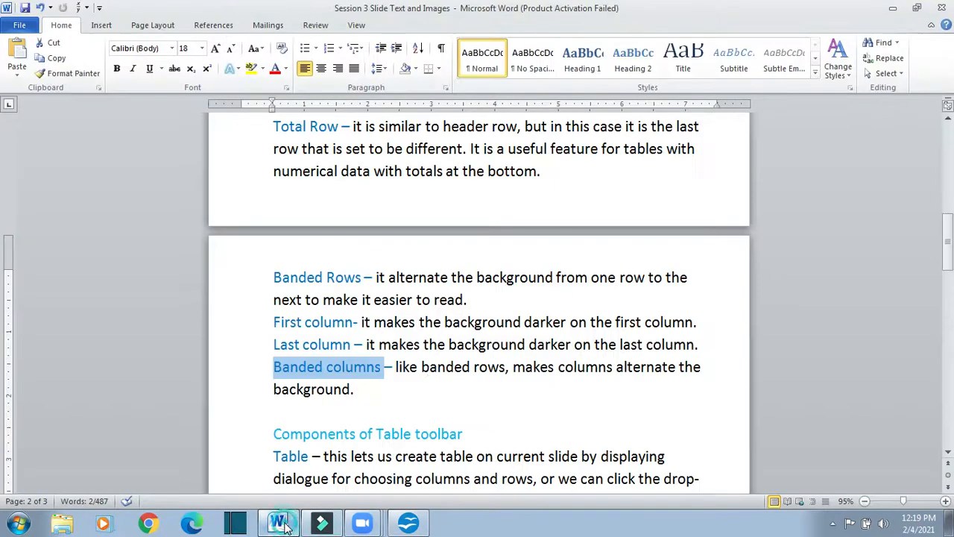
left_click(401, 391)
scroll(482, 375, "down", 2)
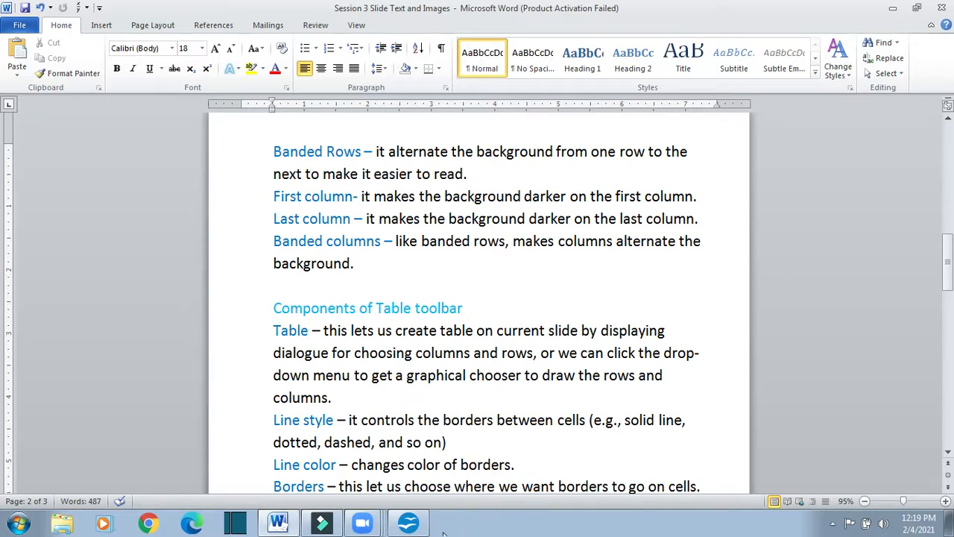
left_click(410, 523)
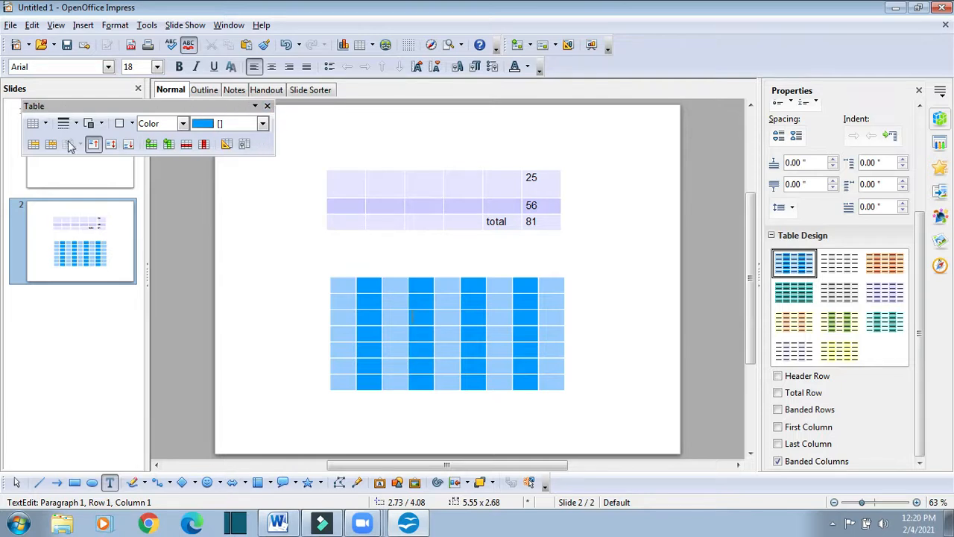
left_click(278, 523)
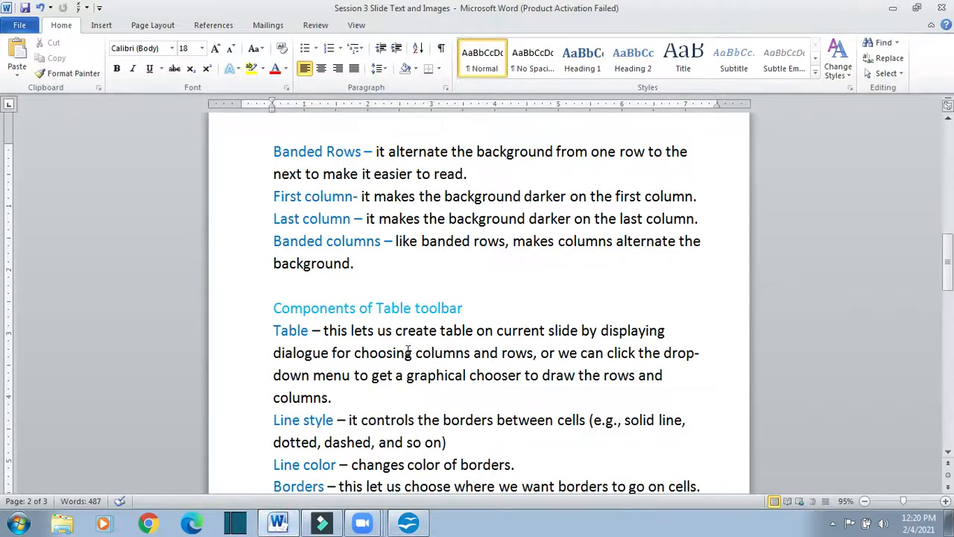
left_click_drag(477, 310, 305, 312)
left_click(499, 305)
scroll(499, 306, "down", 1)
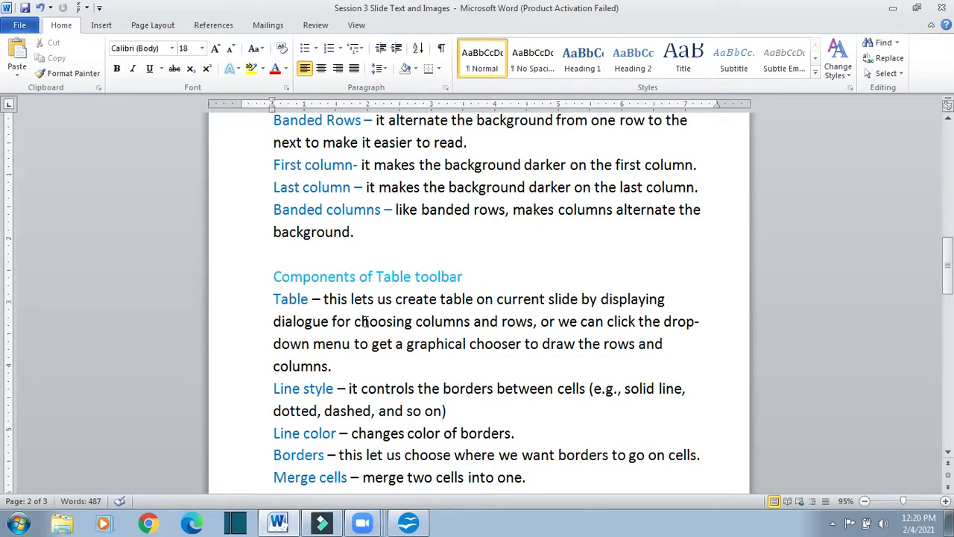
Switch to OpenOffice Impress to look up the command for inserting a table, and return to the Table entry in the Word notes
left_click(408, 522)
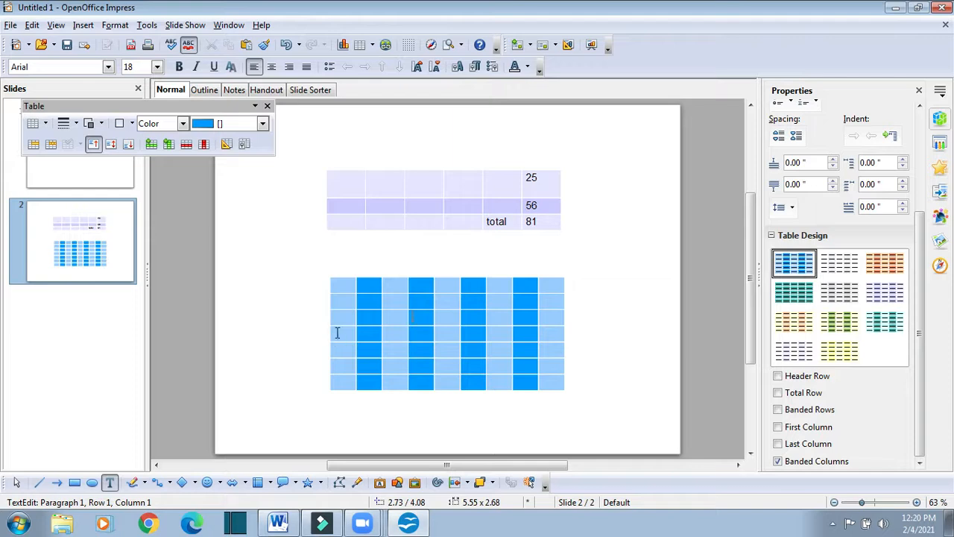
left_click(84, 24)
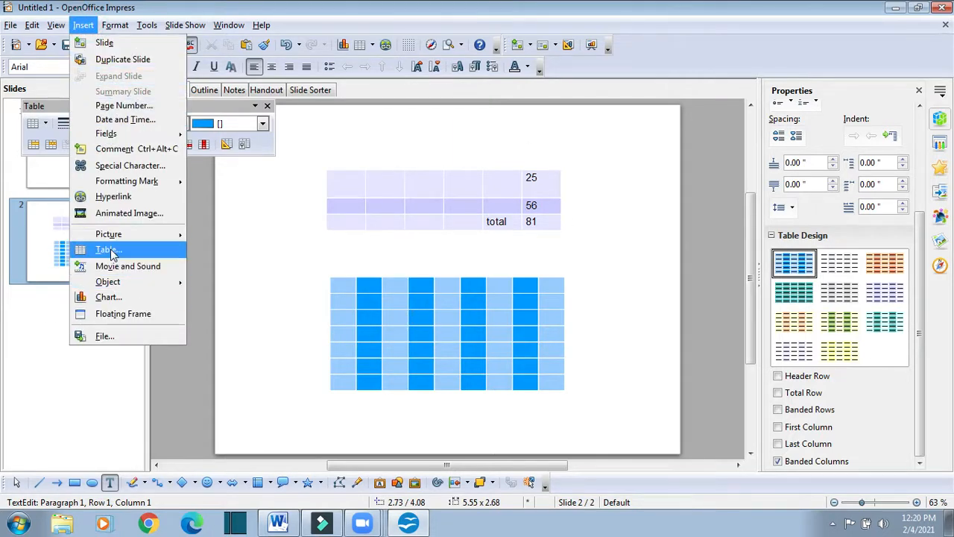
left_click(265, 246)
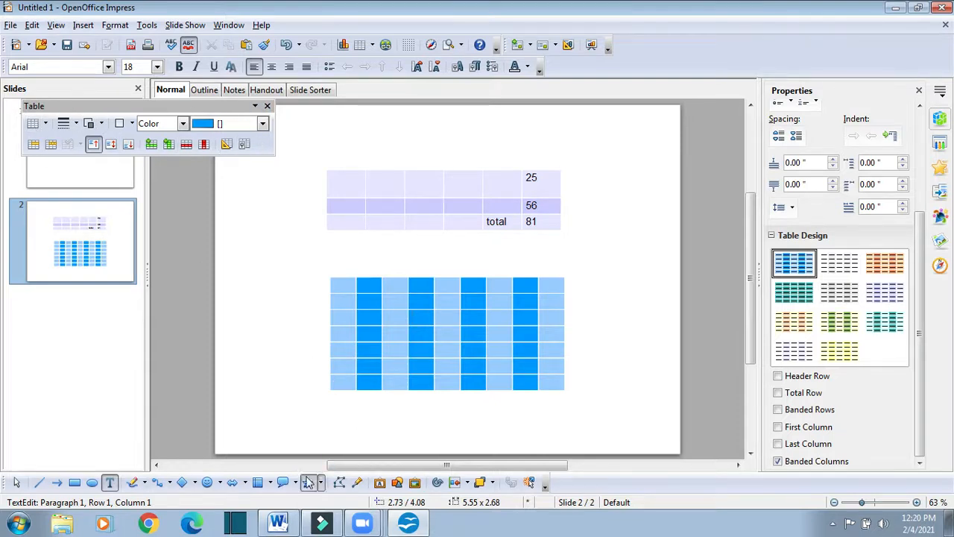
left_click(280, 522)
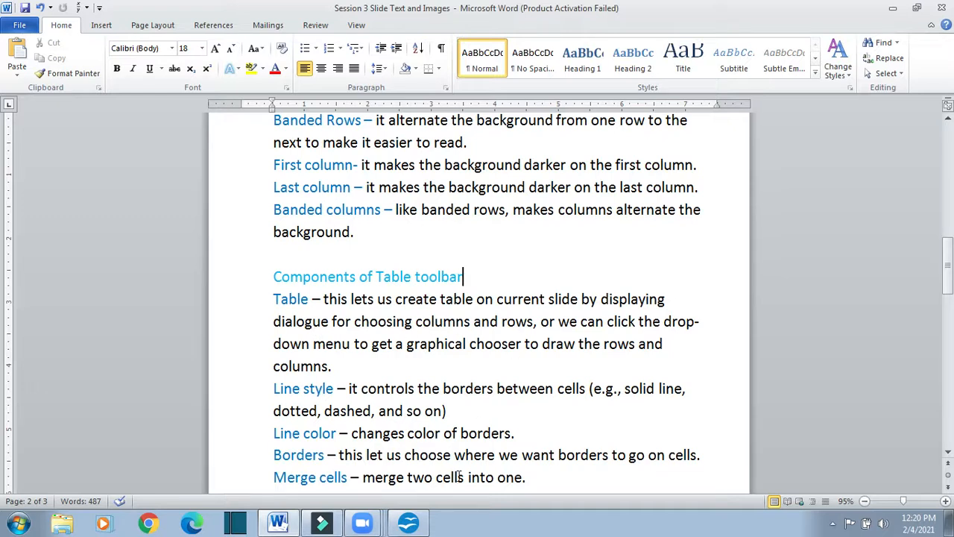
Switch to OpenOffice Impress and insert a third table with 6 columns and 5 rows on slide 2
left_click(408, 522)
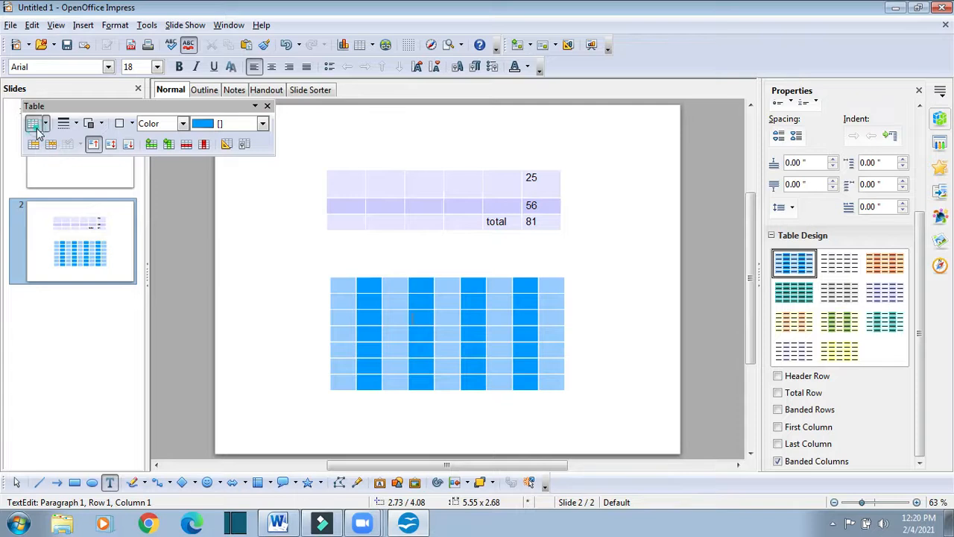
left_click(38, 129)
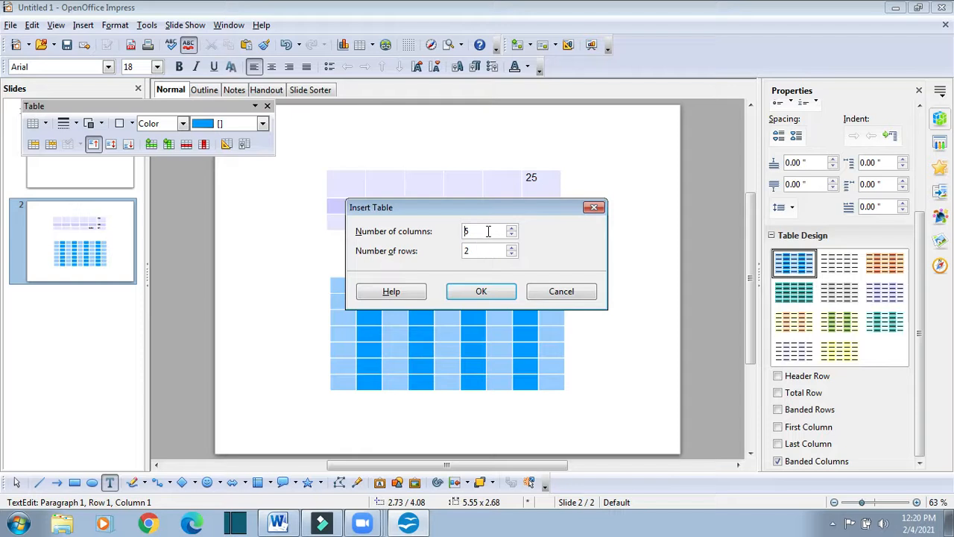
left_click(511, 228)
left_click(512, 248)
left_click(512, 248)
left_click(511, 248)
left_click(512, 248)
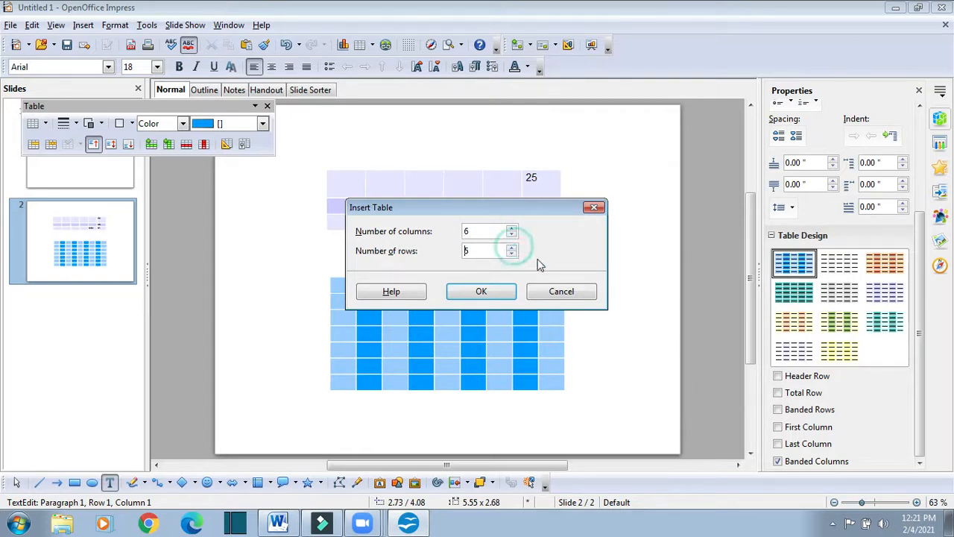
left_click(482, 292)
Try moving the new table up and to the left across the slide edge, and undo the move
left_click_drag(414, 275, 257, 193)
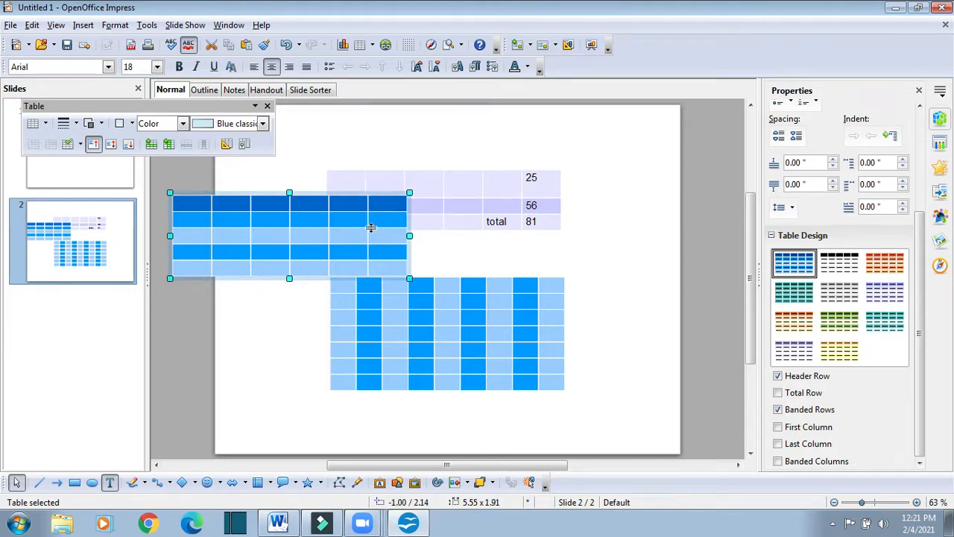
key("ctrl+z")
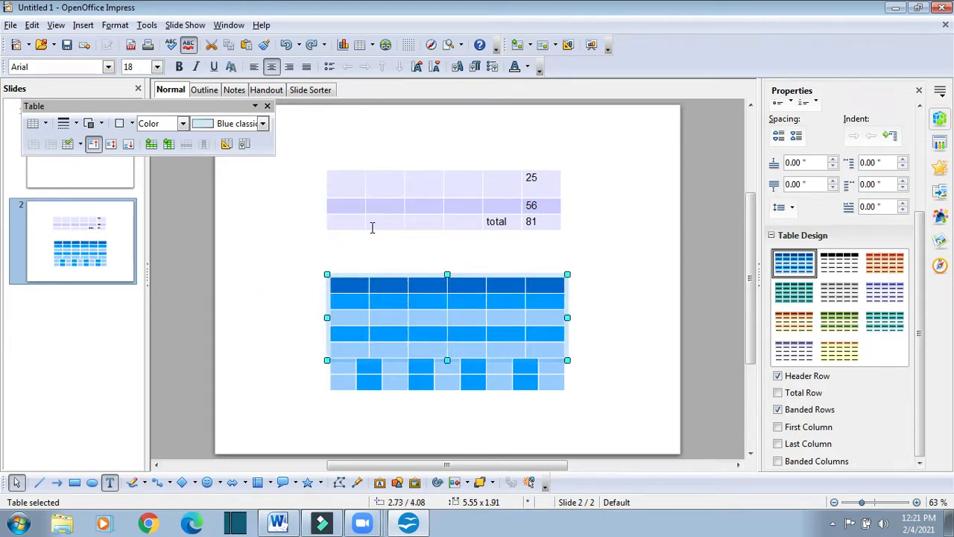
Undo the recent edits to the upper table on slide 2 back to its empty teal three-row design
key("ctrl+z")
key("ctrl+z")
key("ctrl+z")
key("ctrl+z")
key("ctrl+z")
key("ctrl+z")
key("ctrl+z")
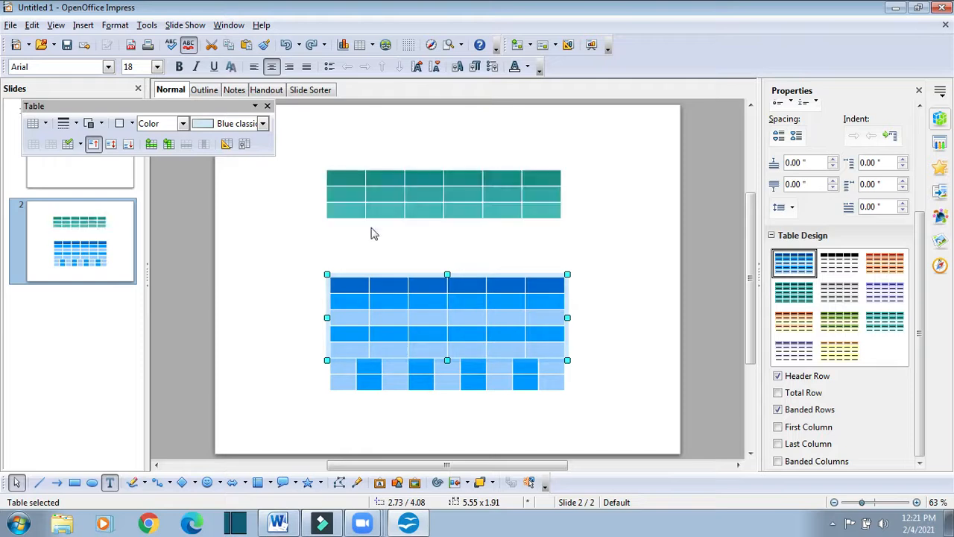
left_click(661, 234)
Check the Table entry in the Word notes, and insert a 5 x 5 table in OpenOffice Impress, placed across the slide's upper-right edge
left_click(278, 522)
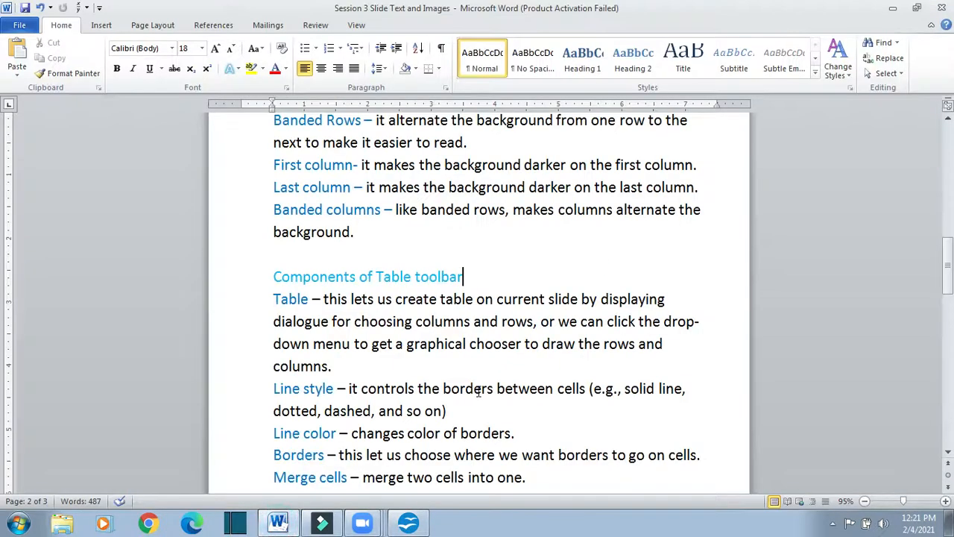
scroll(478, 392, "down", 1)
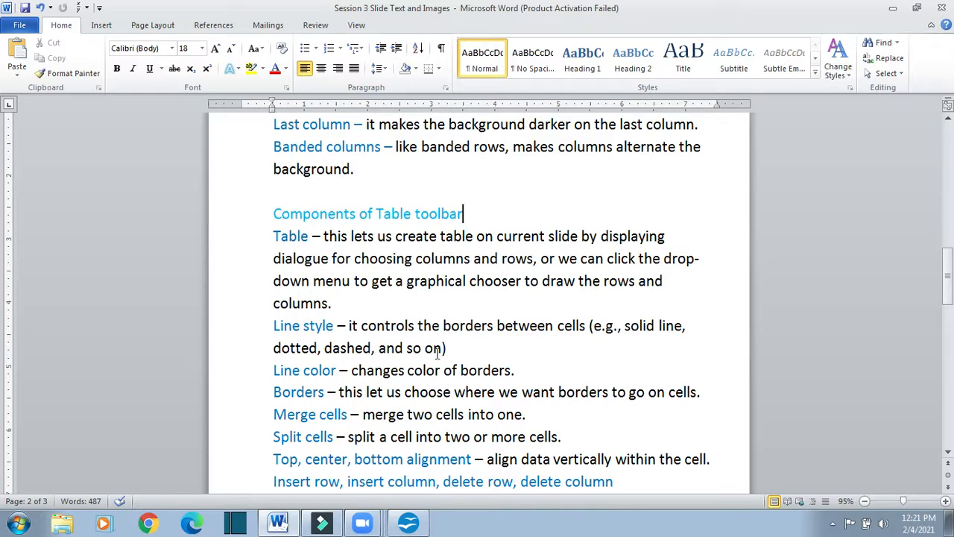
left_click(412, 520)
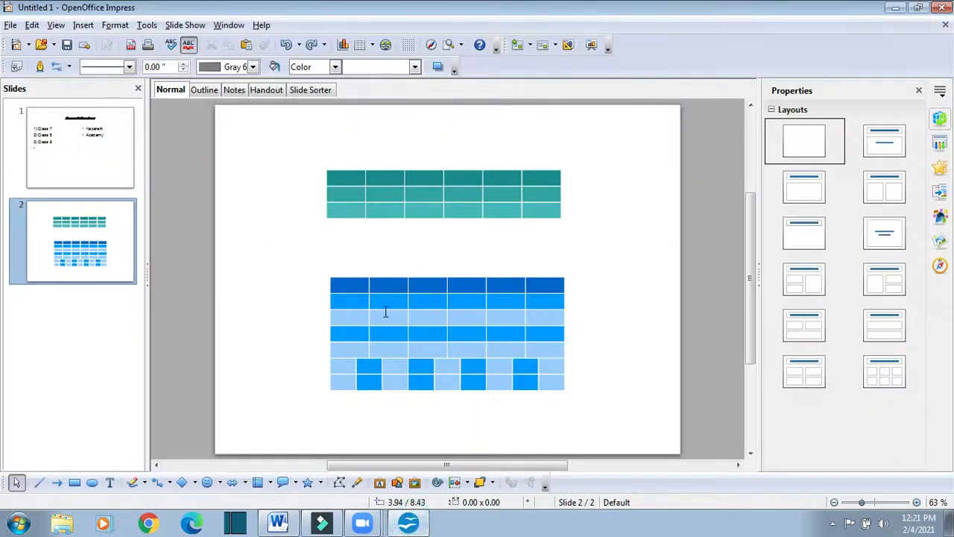
left_click(385, 312)
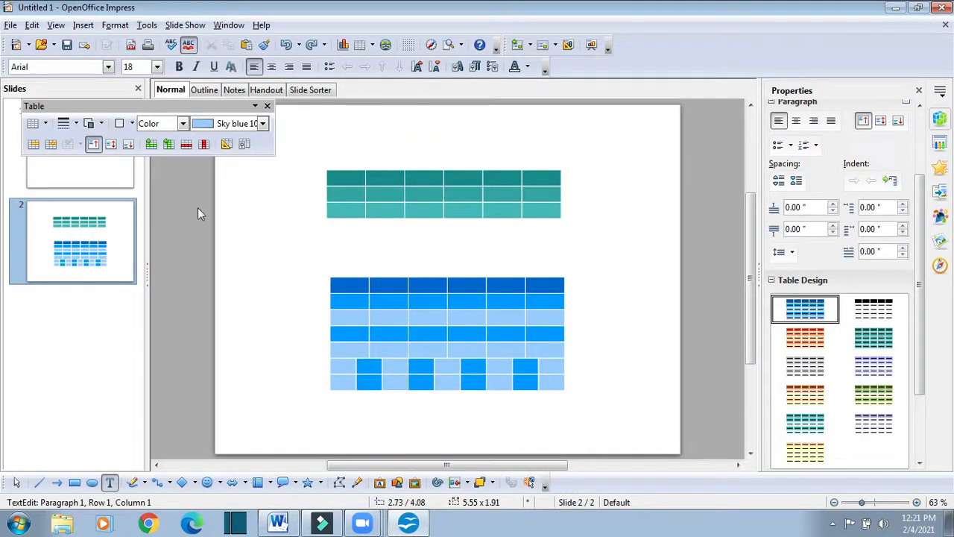
left_click(47, 124)
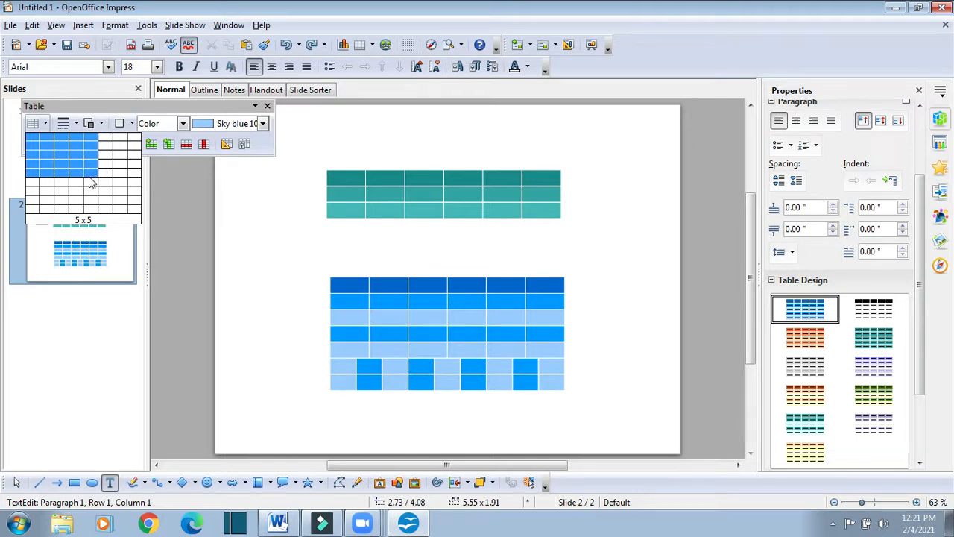
left_click(91, 183)
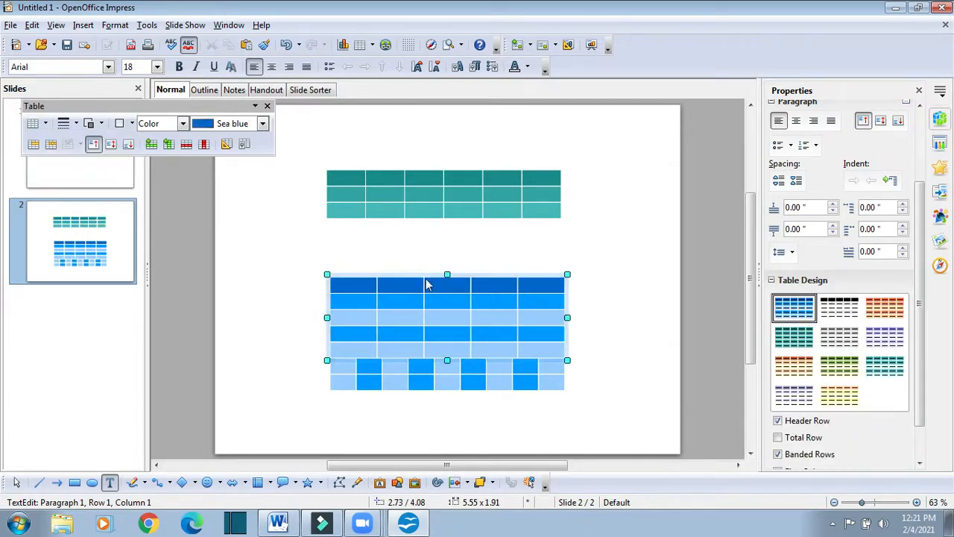
left_click_drag(422, 273, 588, 174)
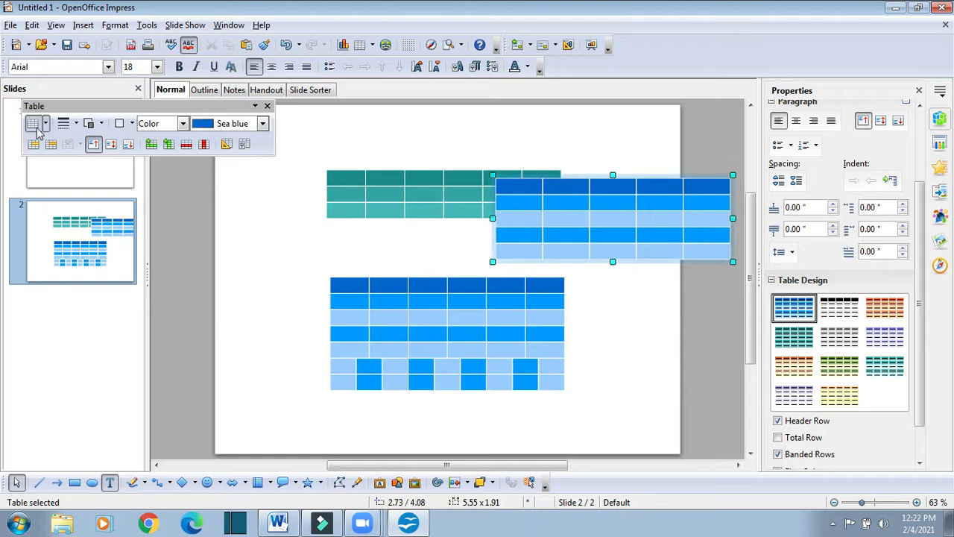
Switch to the Word notes and read the Line style entry, highlighting "it controls the borders between cells"
left_click(278, 523)
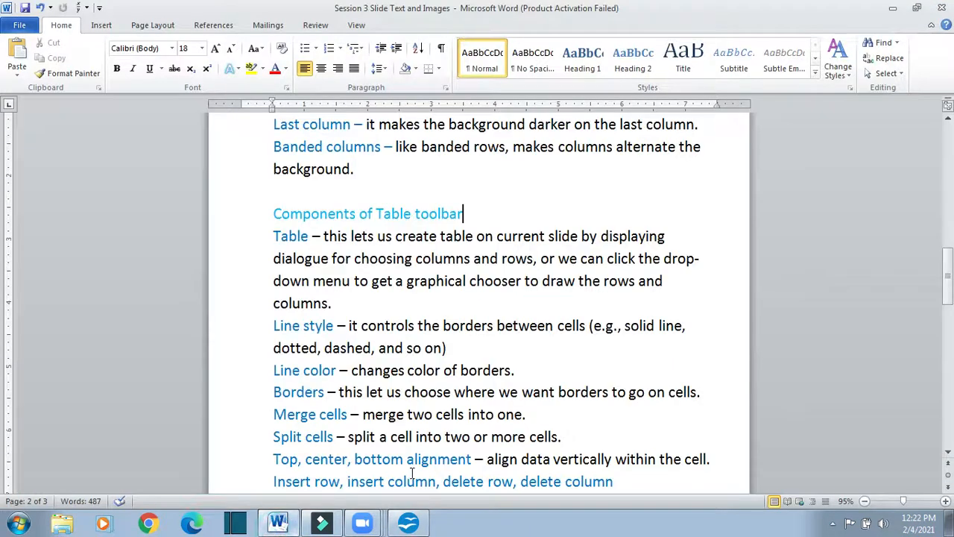
scroll(539, 351, "down", 1)
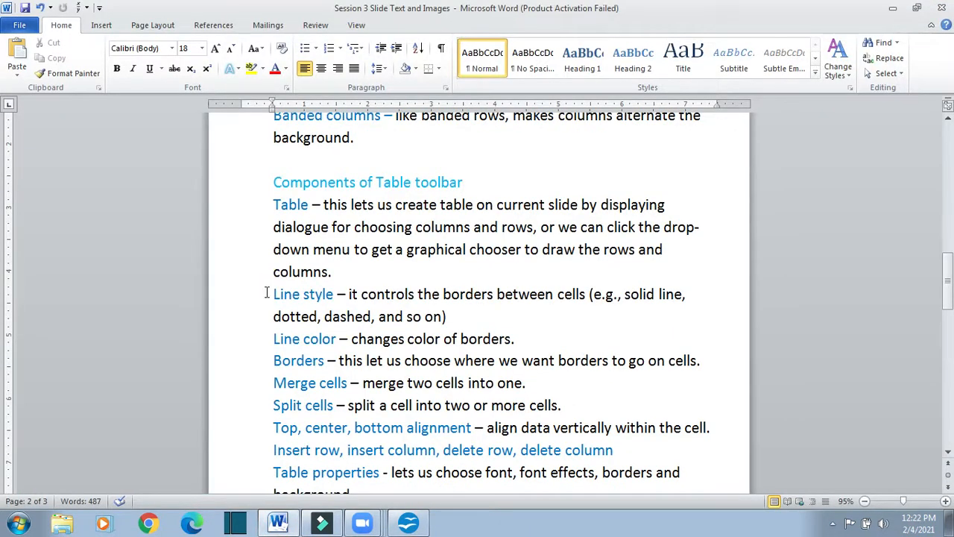
left_click_drag(273, 295, 575, 294)
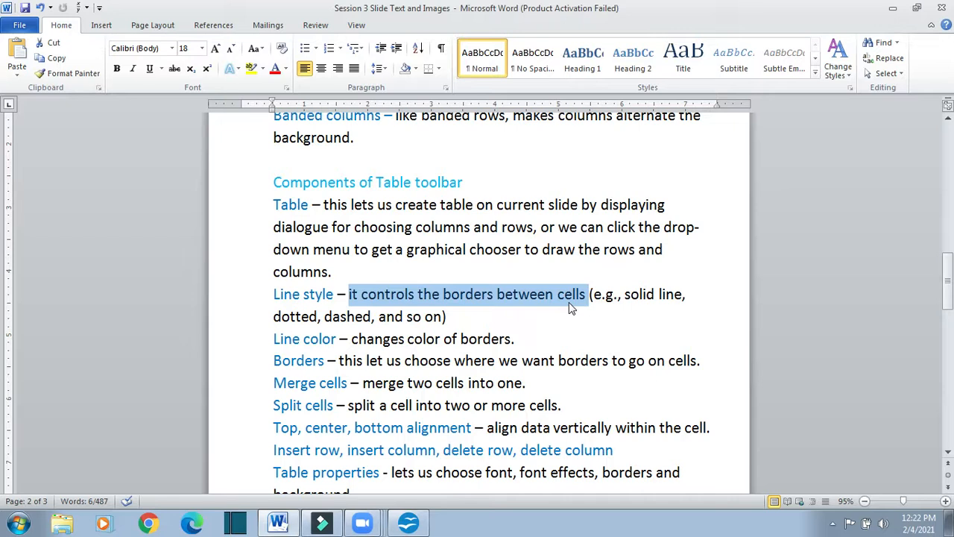
left_click(414, 523)
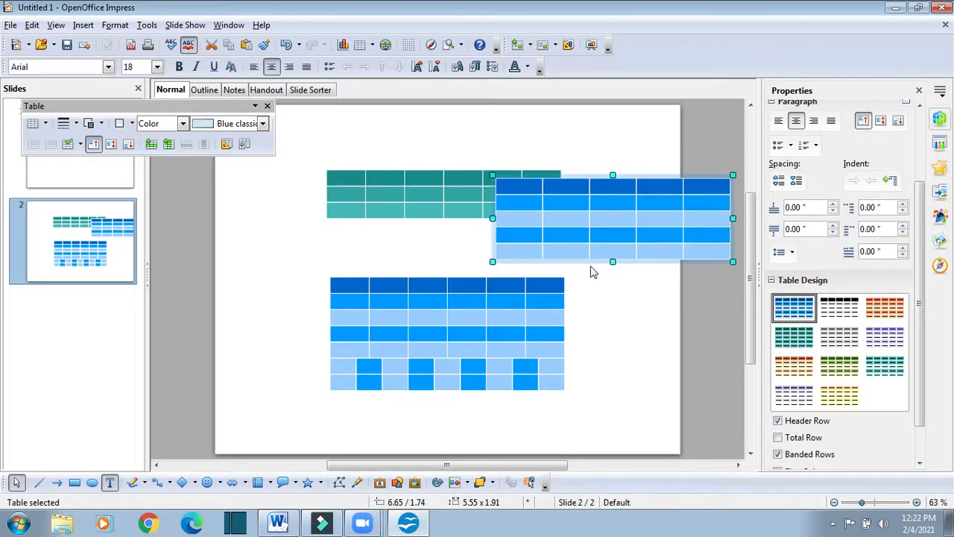
left_click(287, 522)
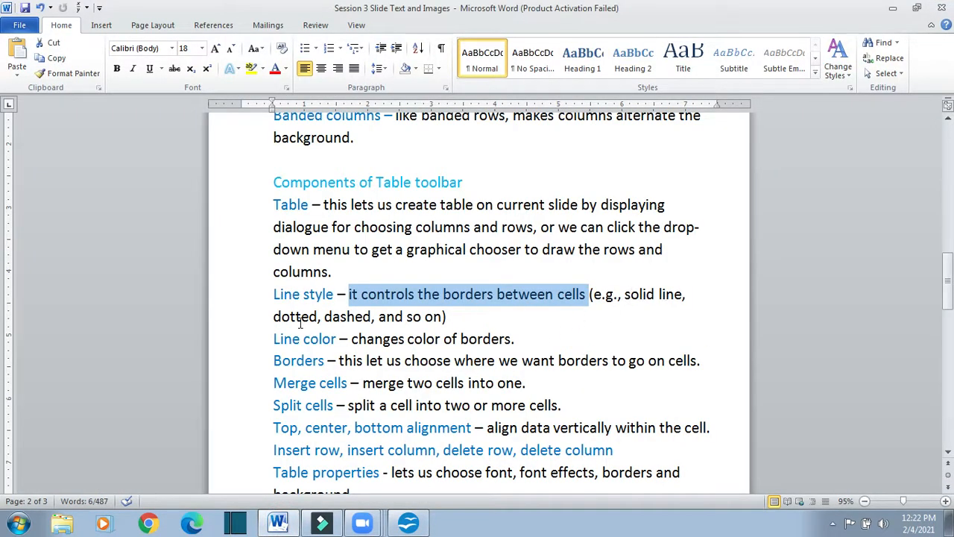
Switch to OpenOffice Impress, apply the 4 pt border style to the new 5 x 5 table, and stay on slide 2
left_click(410, 522)
left_click(76, 126)
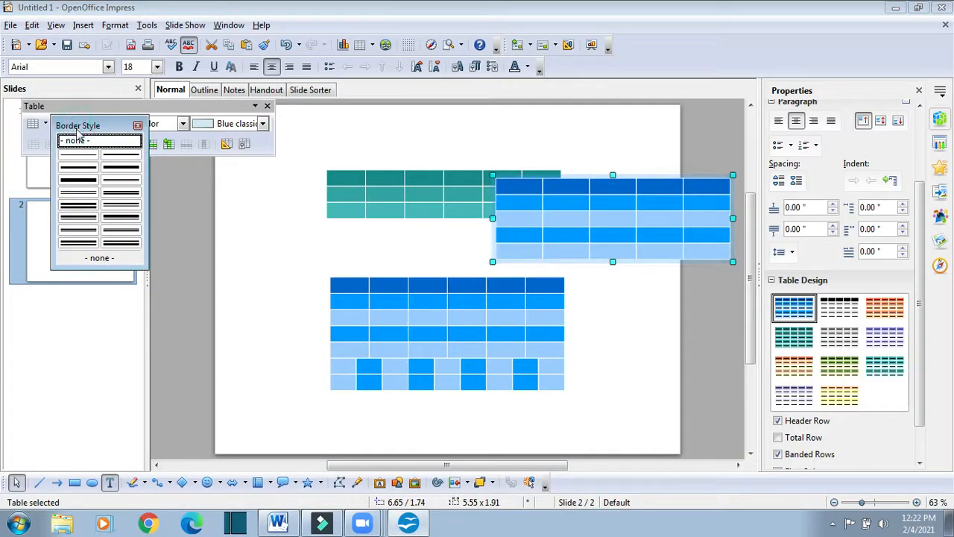
left_click(120, 171)
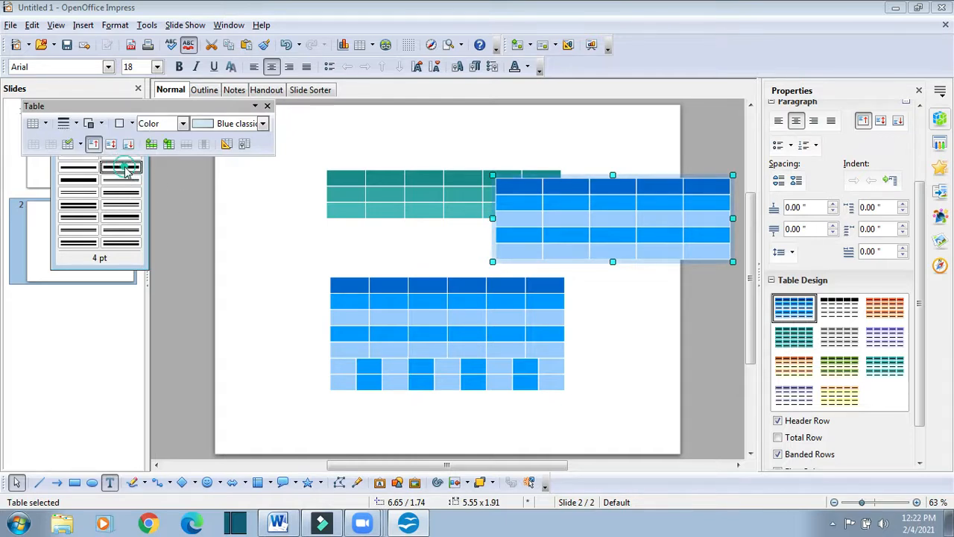
double_click(124, 167)
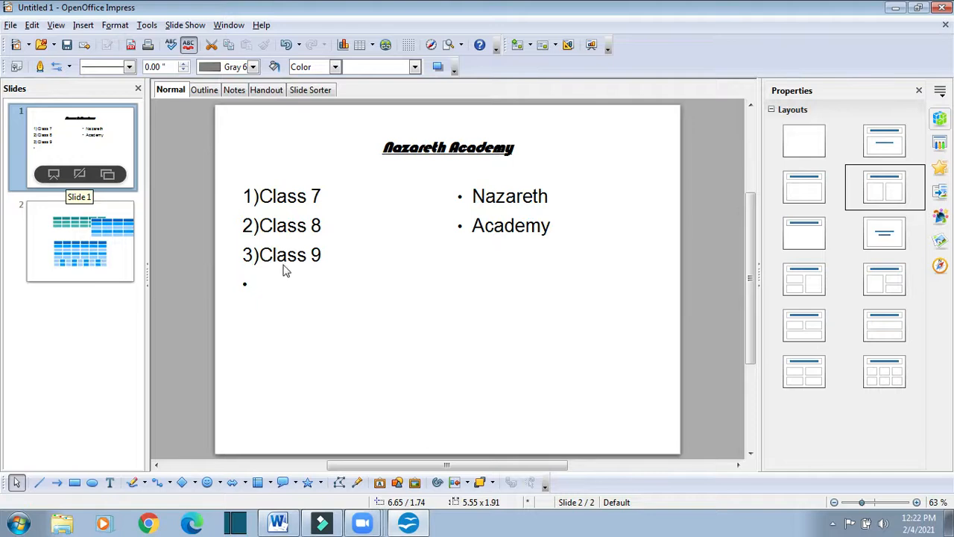
left_click(98, 250)
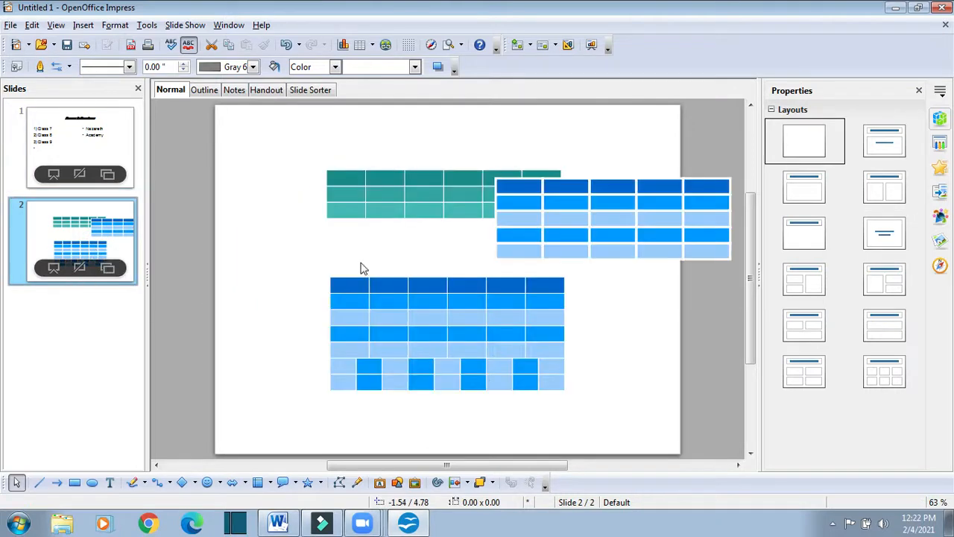
Try a double-line border style on the first cell of the third row in the 5 x 5 table
left_click(579, 226)
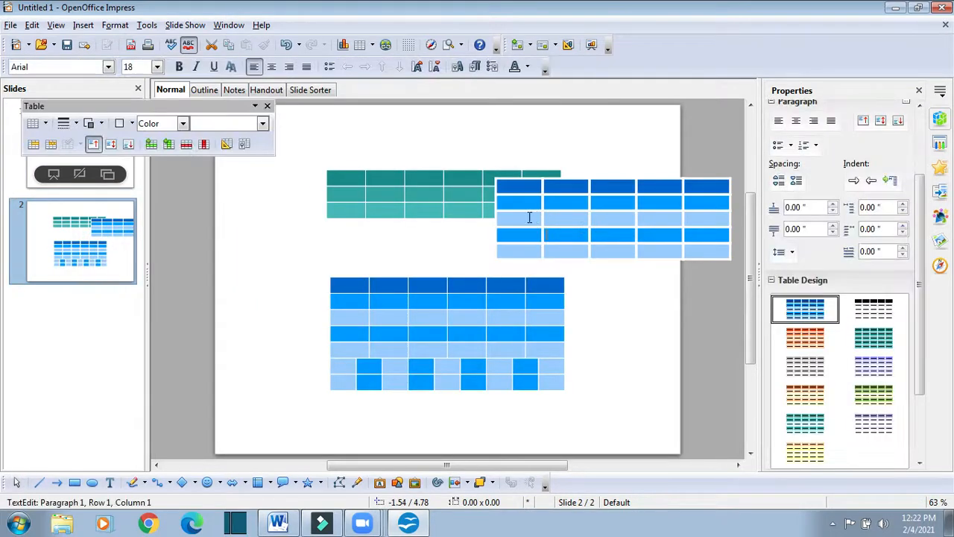
left_click(76, 123)
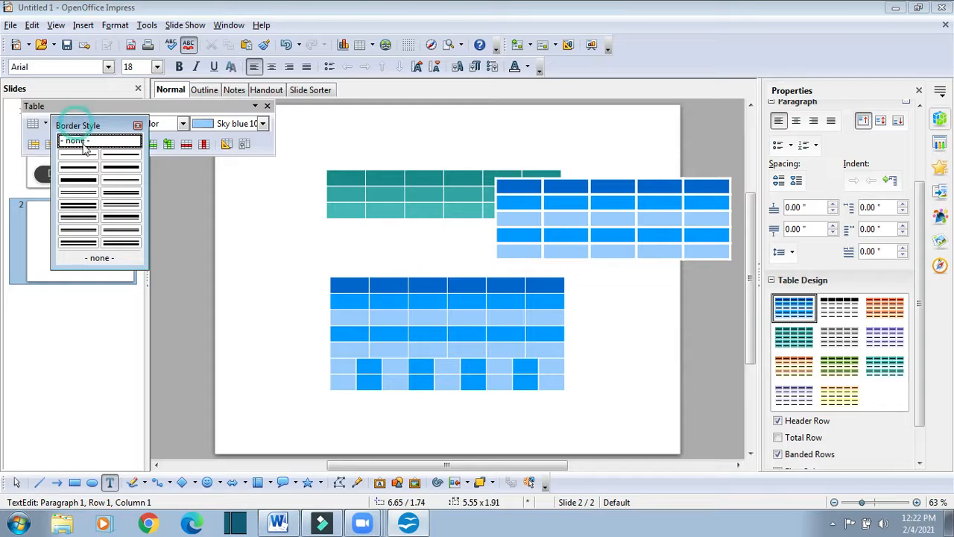
left_click(121, 218)
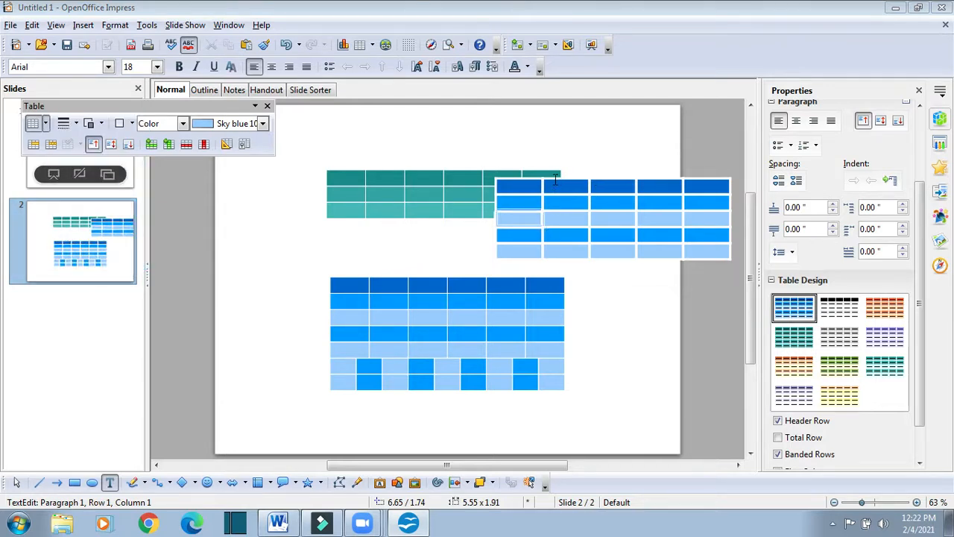
Move the 5 x 5 table to the slide's left edge and apply the 4 pt border style to the whole table
left_click(569, 184)
left_click_drag(562, 175, 233, 224)
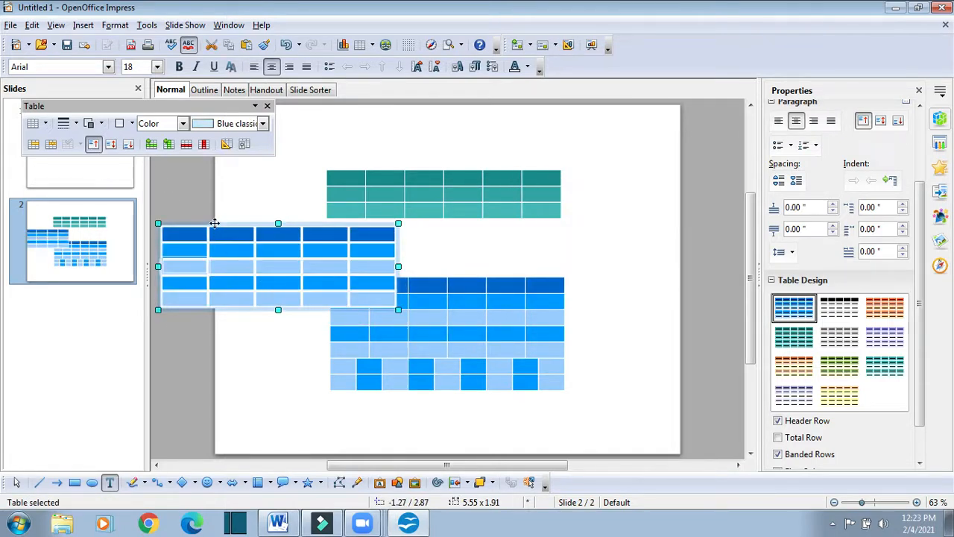
left_click(66, 124)
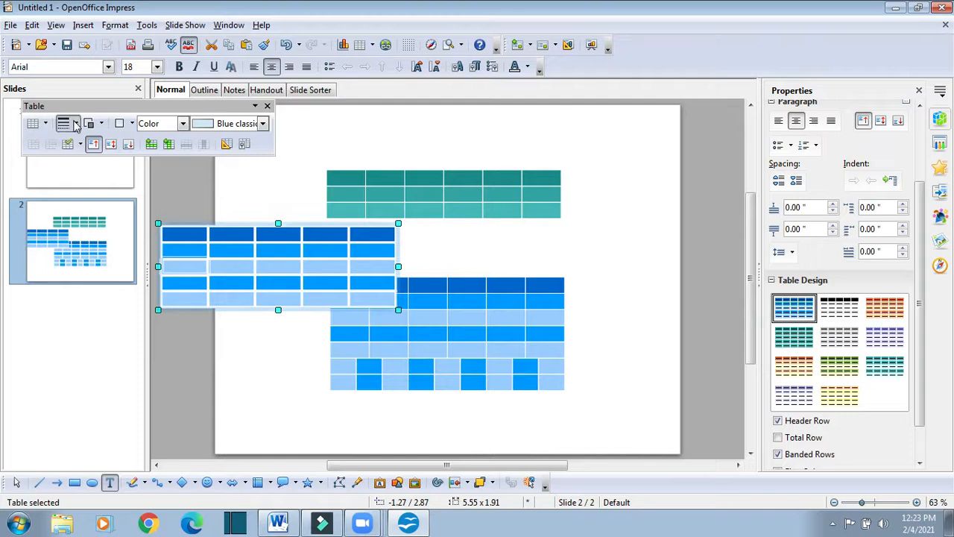
left_click(122, 167)
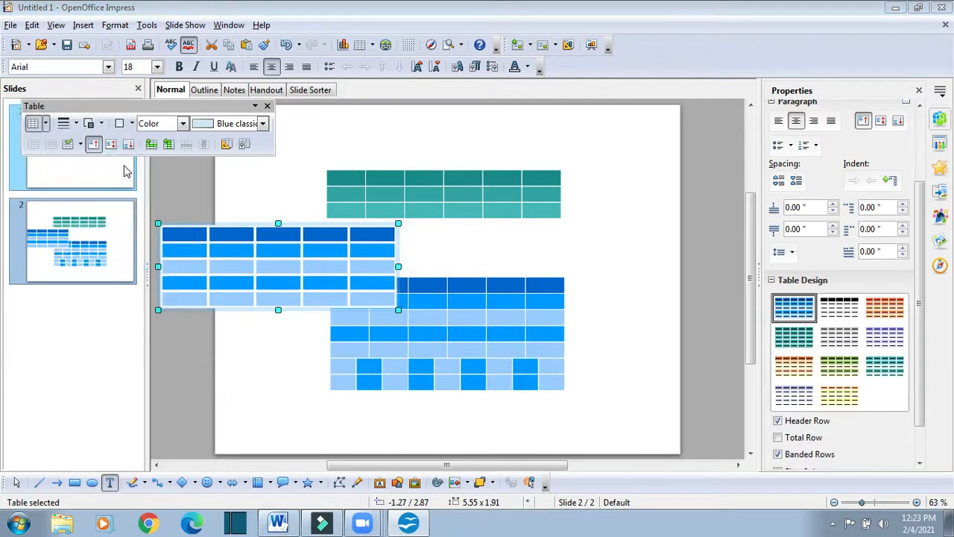
Apply the 9 pt double-line border style to the whole teal table
left_click(426, 184)
left_click(356, 174)
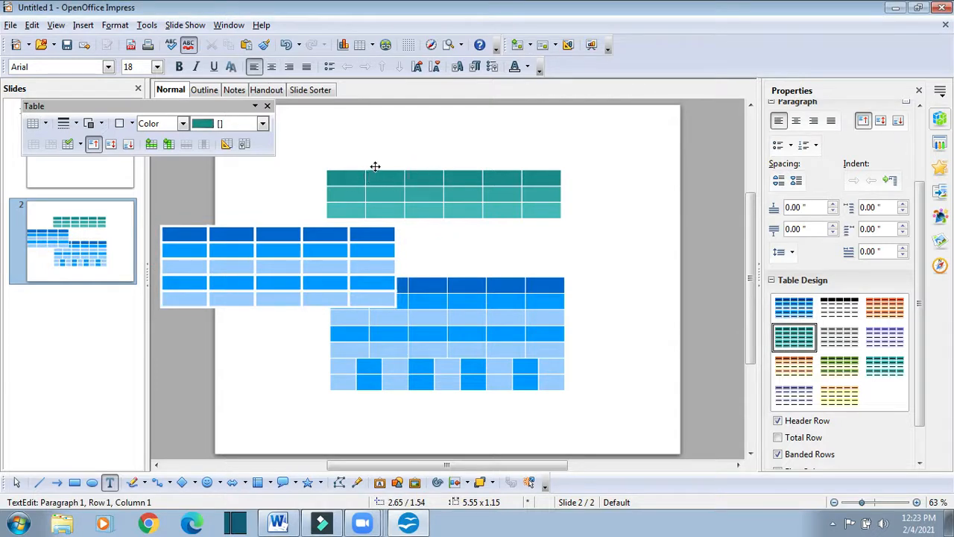
left_click(375, 167)
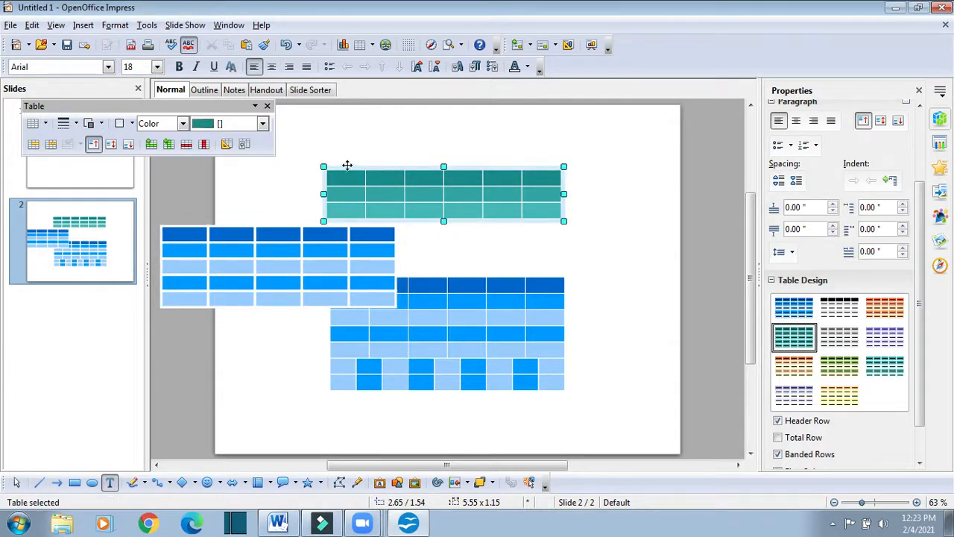
left_click(88, 126)
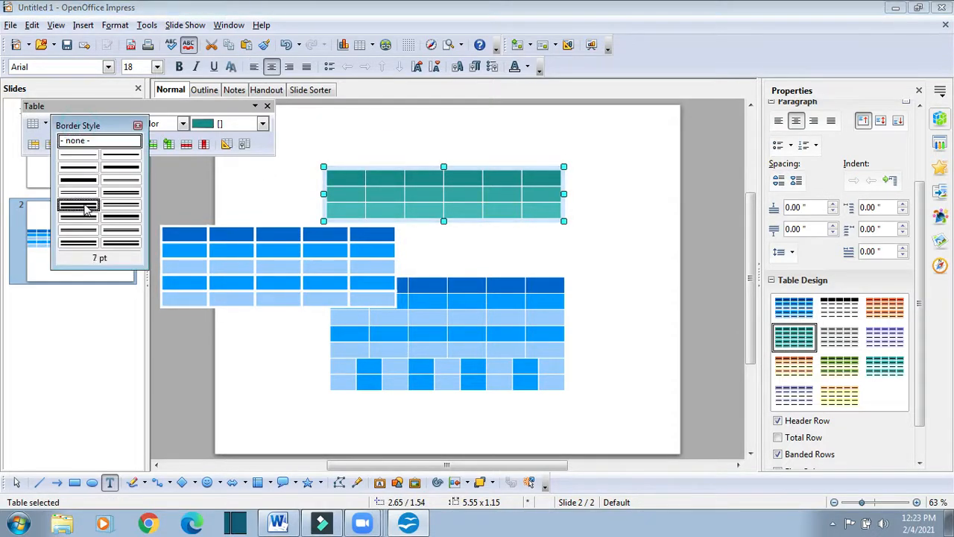
left_click(78, 243)
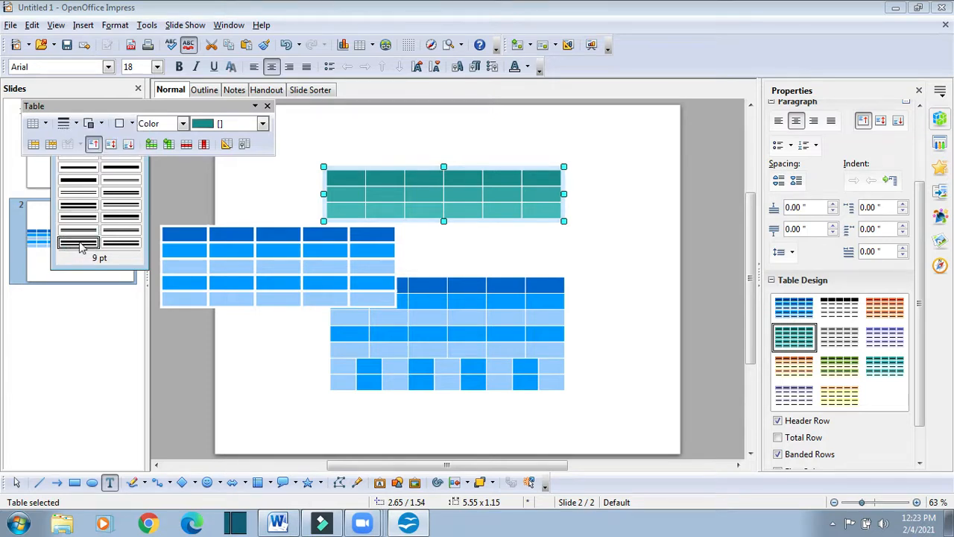
left_click(80, 244)
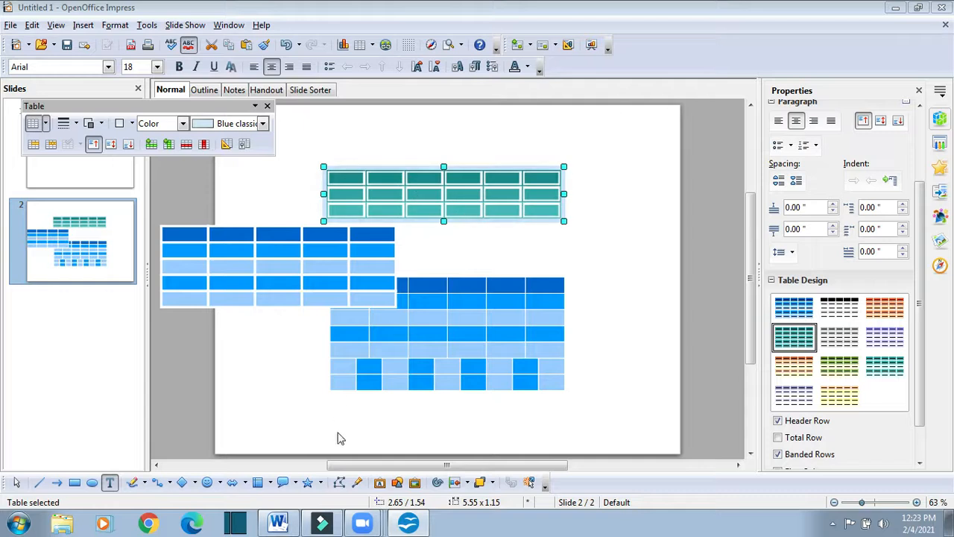
Review the Line style entry in the Word notes against the slide tables, and read the Line color entry, highlighting its description
left_click(277, 522)
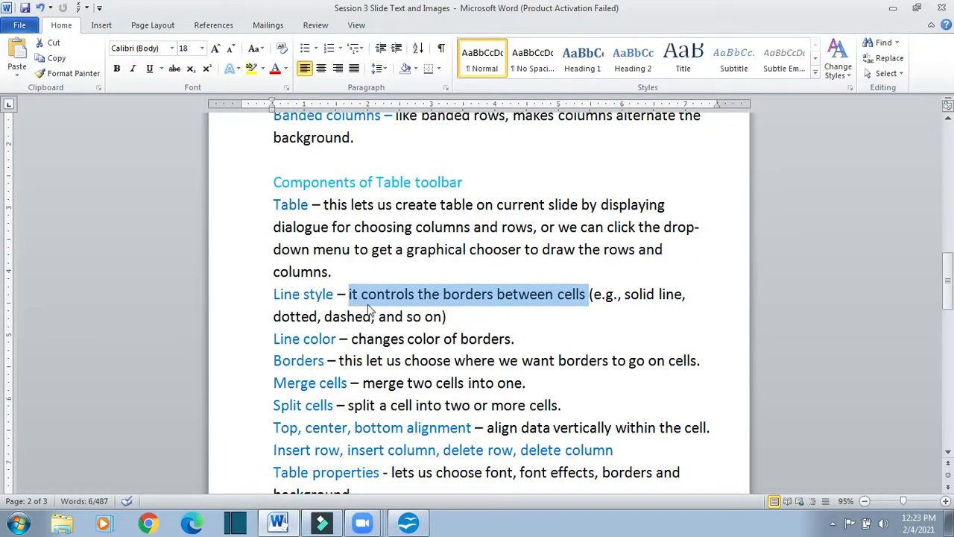
left_click(408, 524)
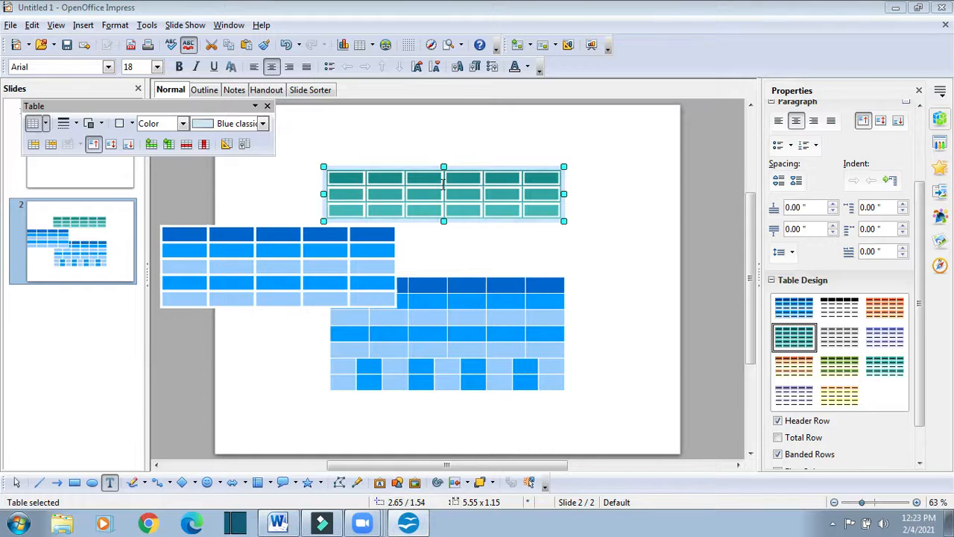
left_click(287, 525)
left_click_drag(273, 339, 347, 343)
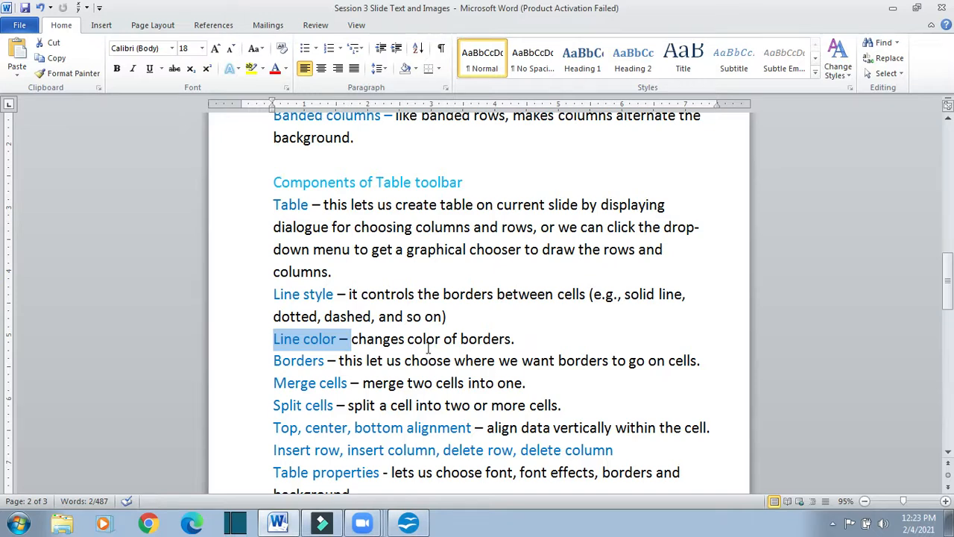
left_click_drag(517, 339, 351, 340)
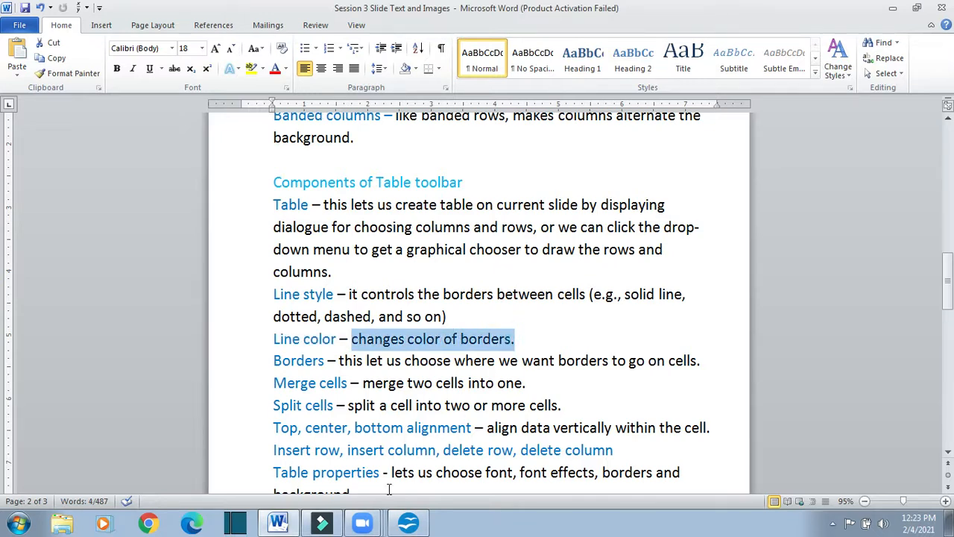
Switch to OpenOffice Impress and set the teal table's border color to orange
left_click(407, 523)
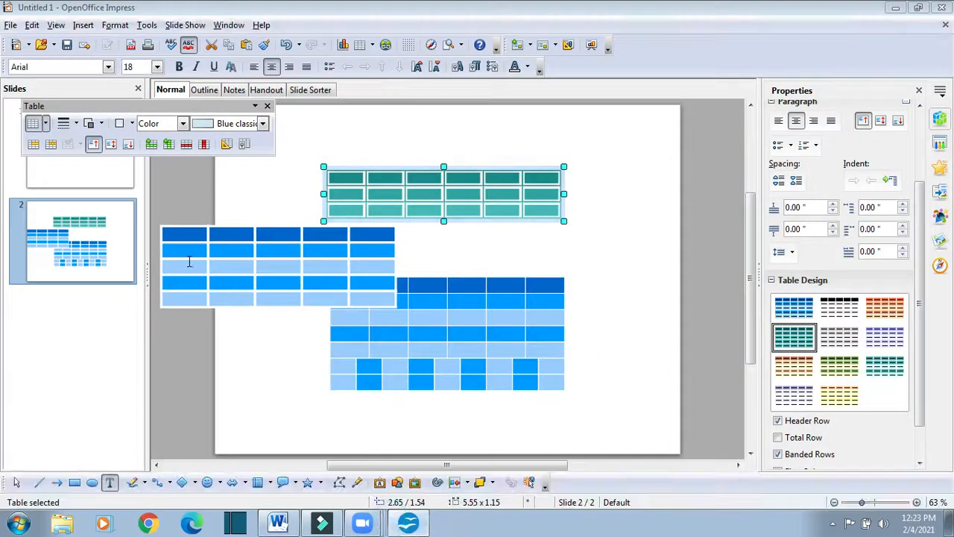
left_click(102, 123)
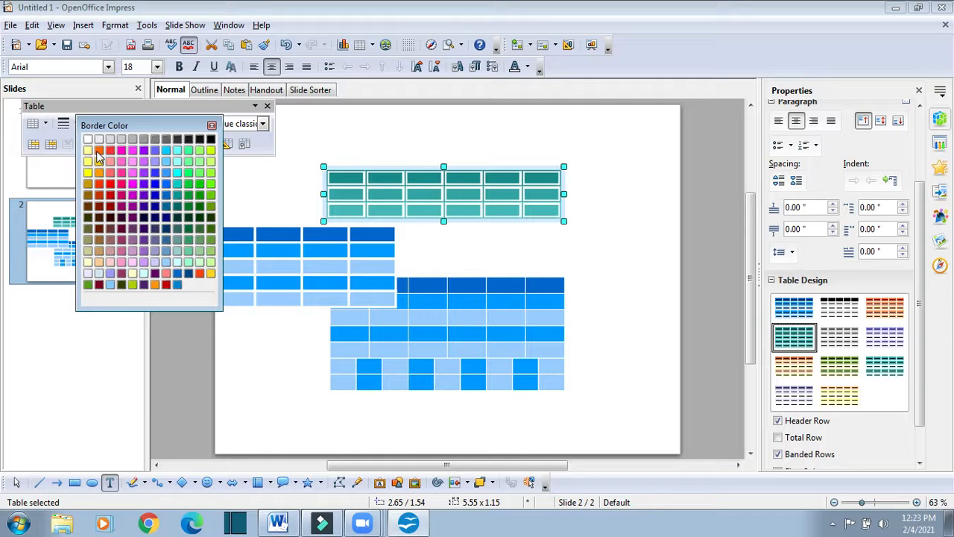
left_click(99, 152)
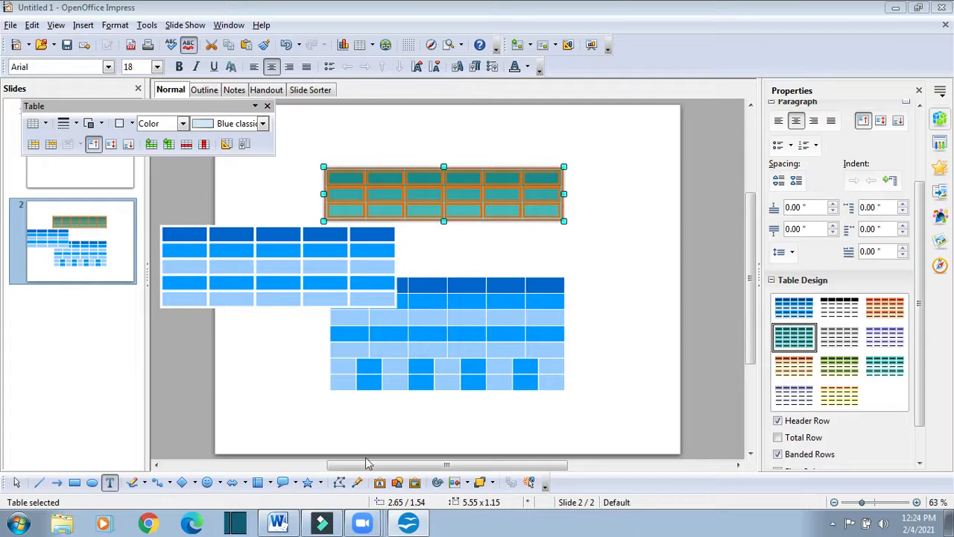
Switch to the Word notes, highlight the Borders description, and return to OpenOffice Impress
left_click(279, 524)
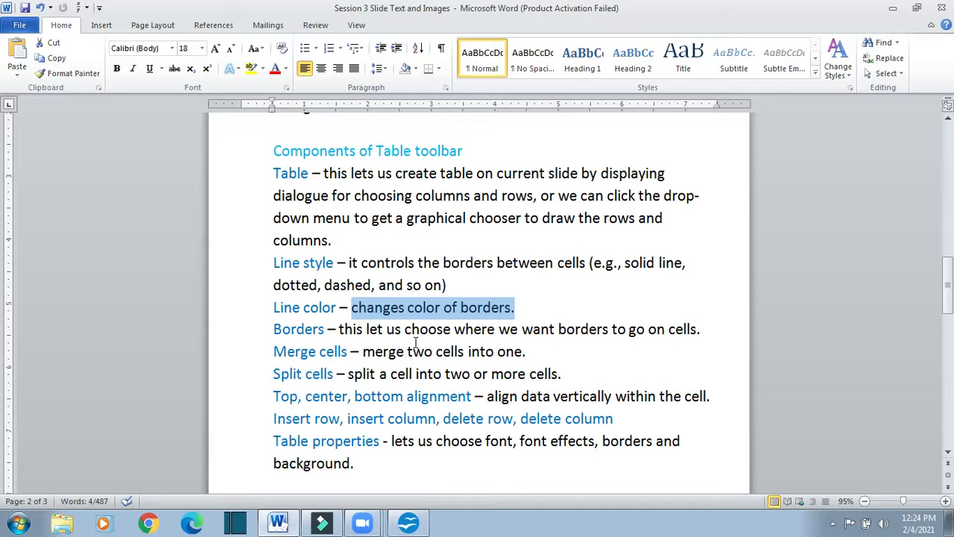
left_click_drag(340, 328, 701, 330)
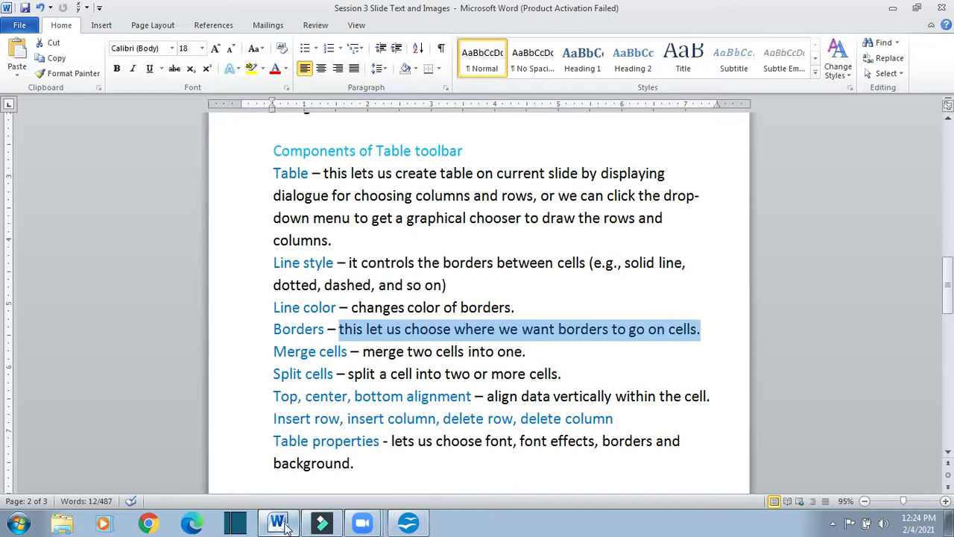
left_click(408, 522)
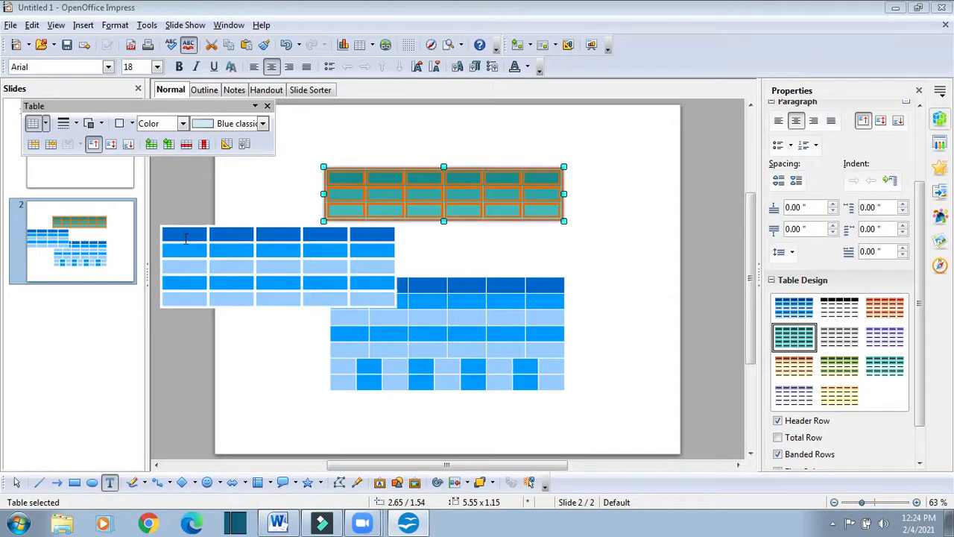
Move the 5 x 5 table onto the slide over the teal table and apply the pale lavender design with the purple header row
left_click(440, 319)
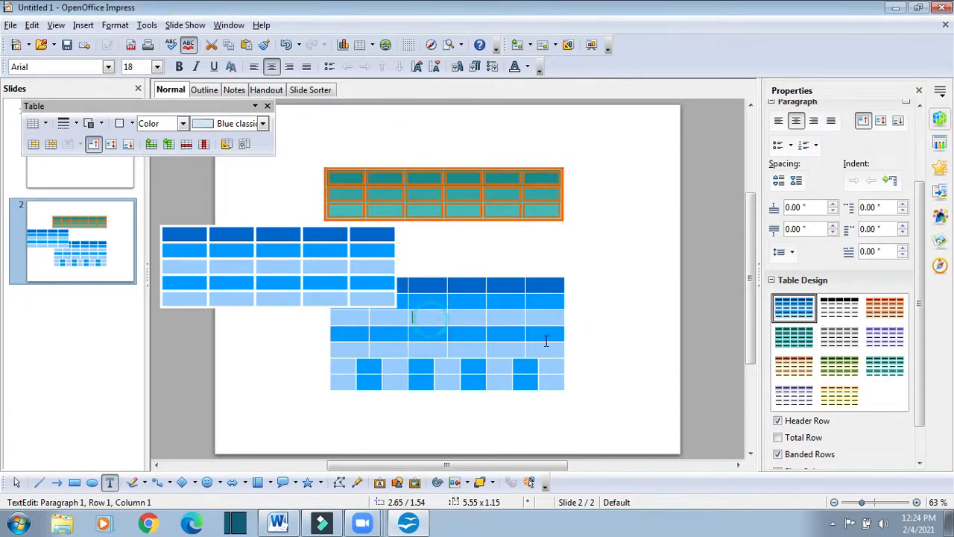
left_click(234, 223)
left_click_drag(269, 218, 422, 176)
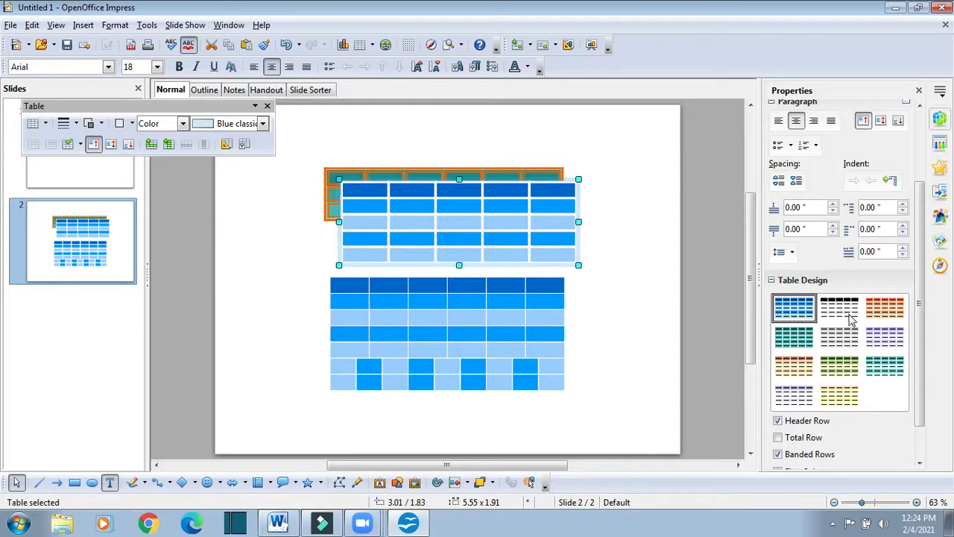
left_click(843, 344)
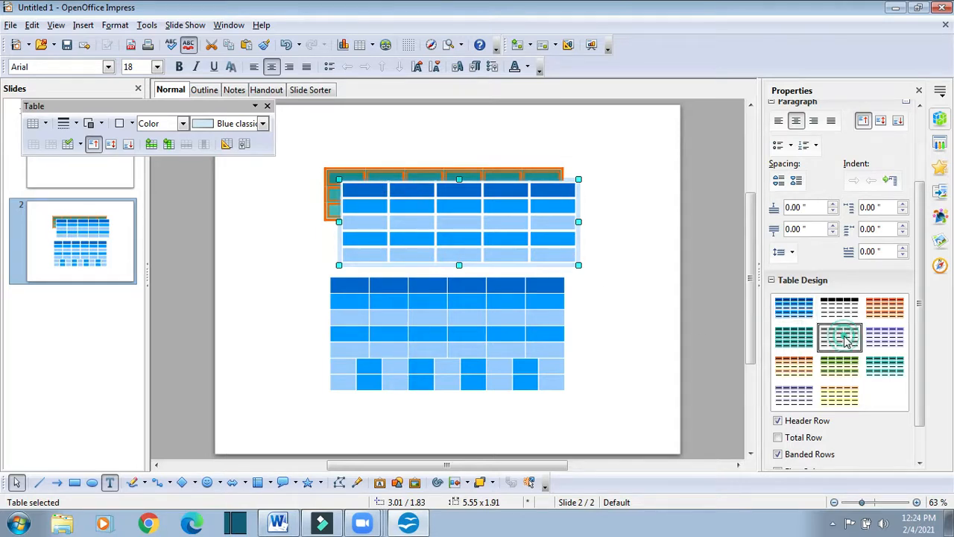
left_click(794, 394)
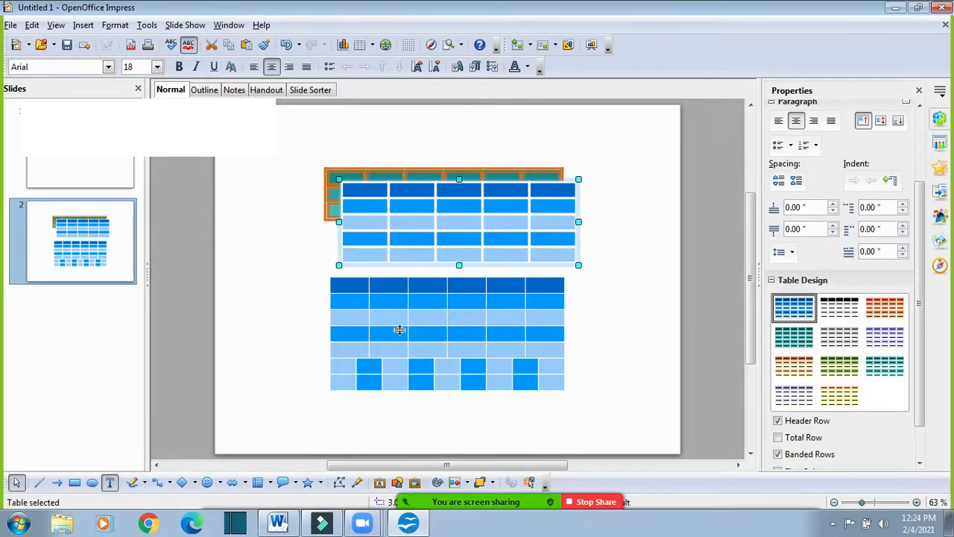
left_click(398, 330)
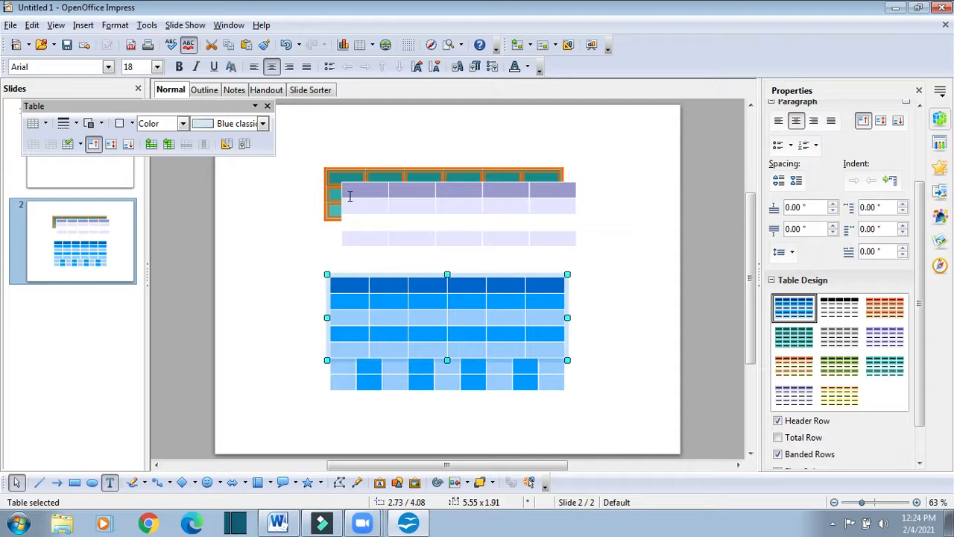
left_click(375, 191)
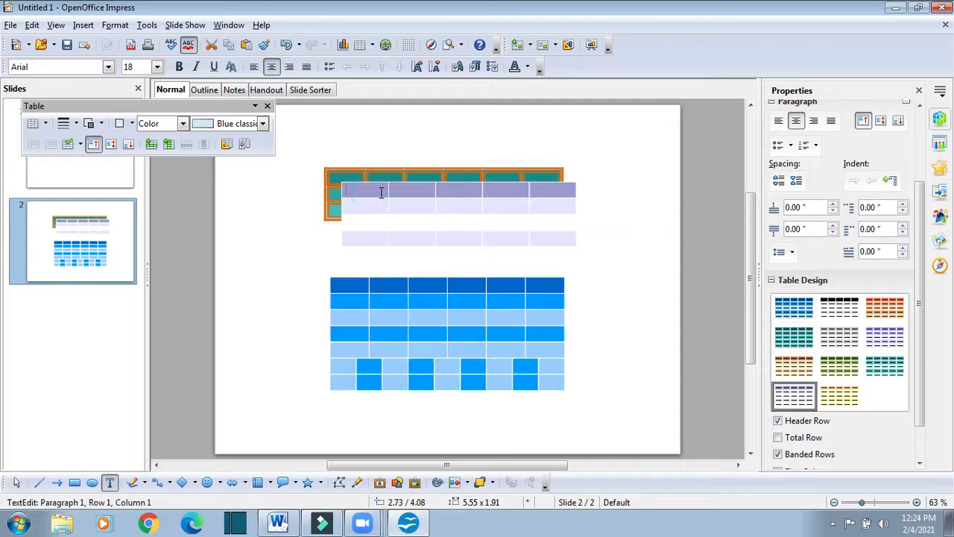
Recheck the Borders entry in the Word notes, then add a bottom border to the lavender table's first header cell in Impress
left_click(278, 522)
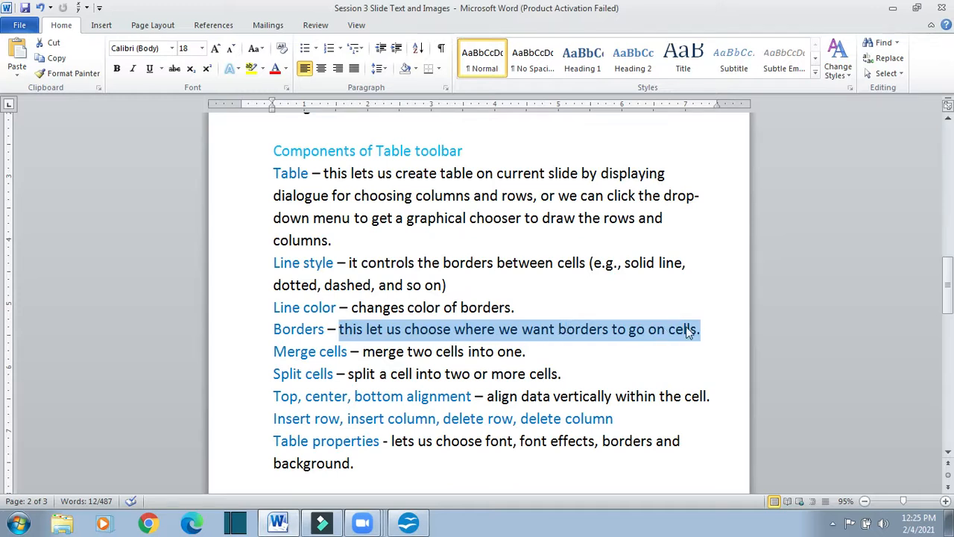
left_click(408, 521)
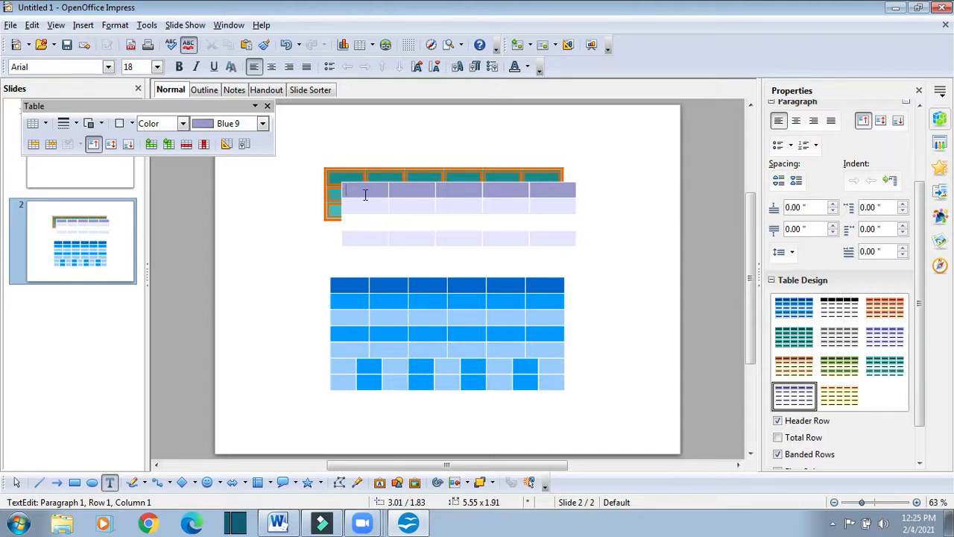
left_click(120, 125)
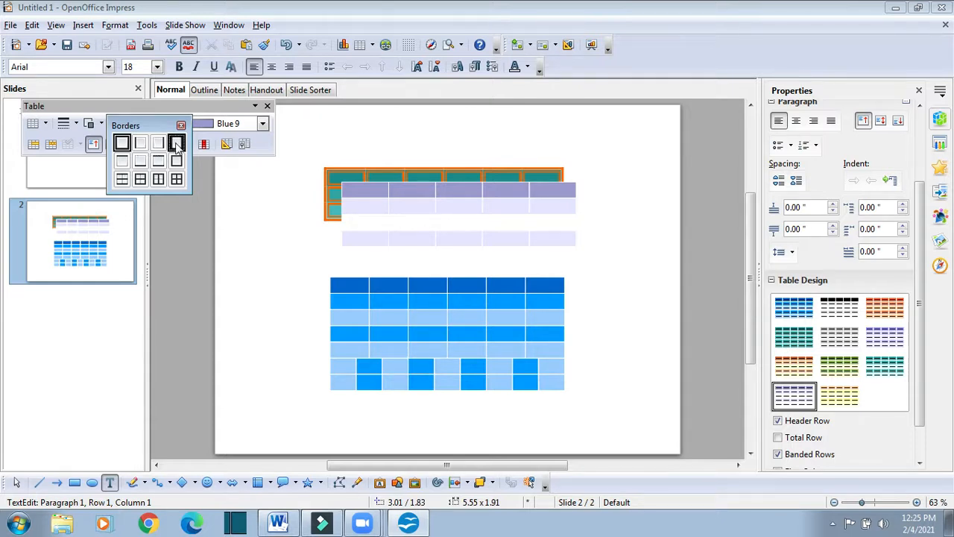
left_click(142, 166)
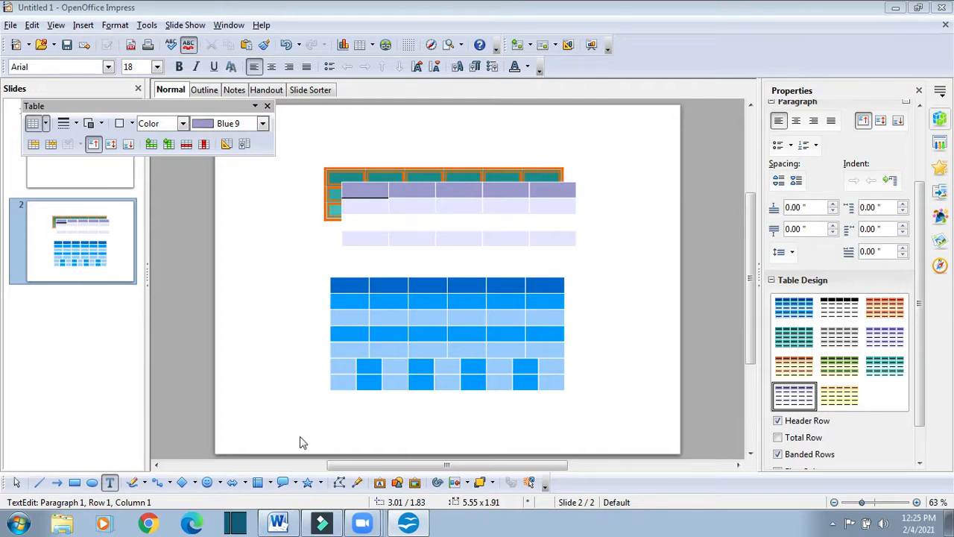
Switch to the Word notes to read the Merge cells entry, highlighting its name, and return to Impress
left_click(279, 522)
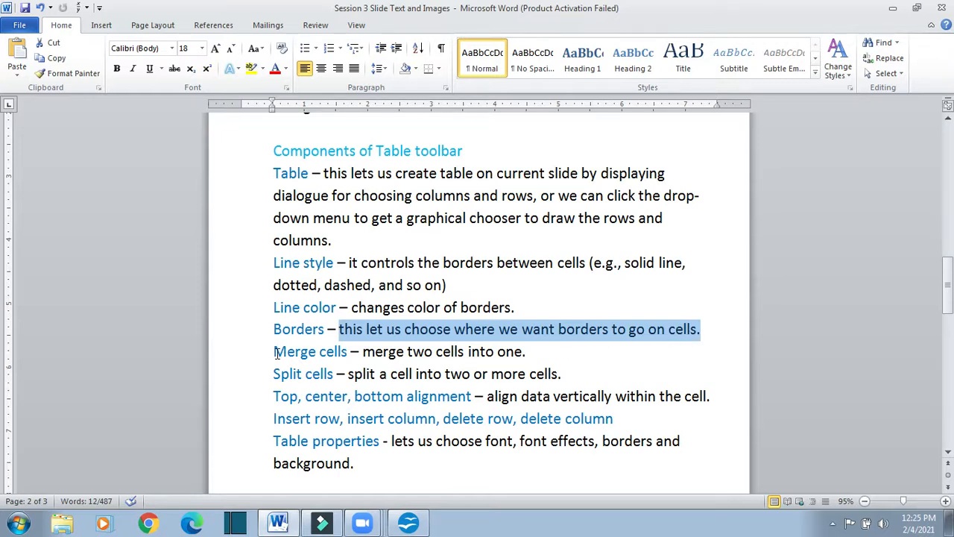
left_click_drag(276, 354, 343, 354)
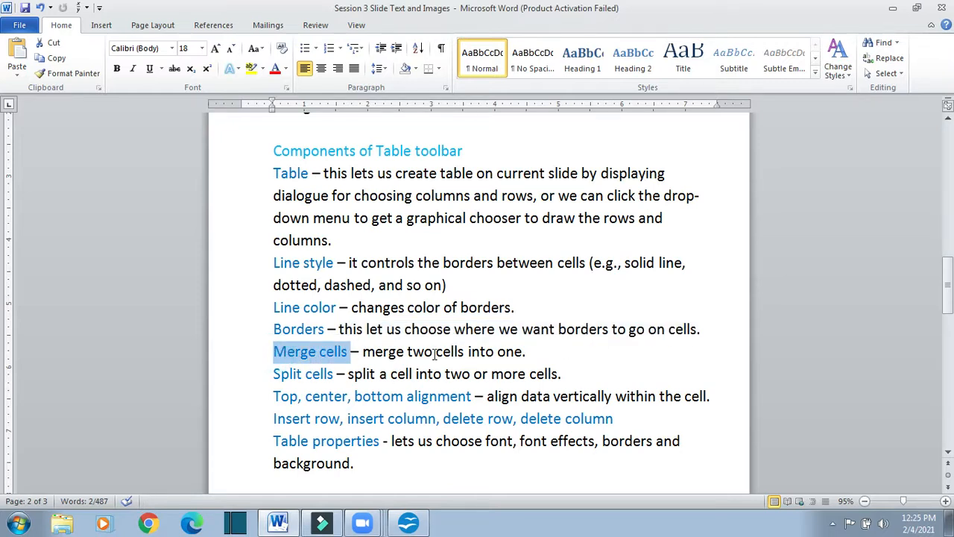
left_click(547, 355)
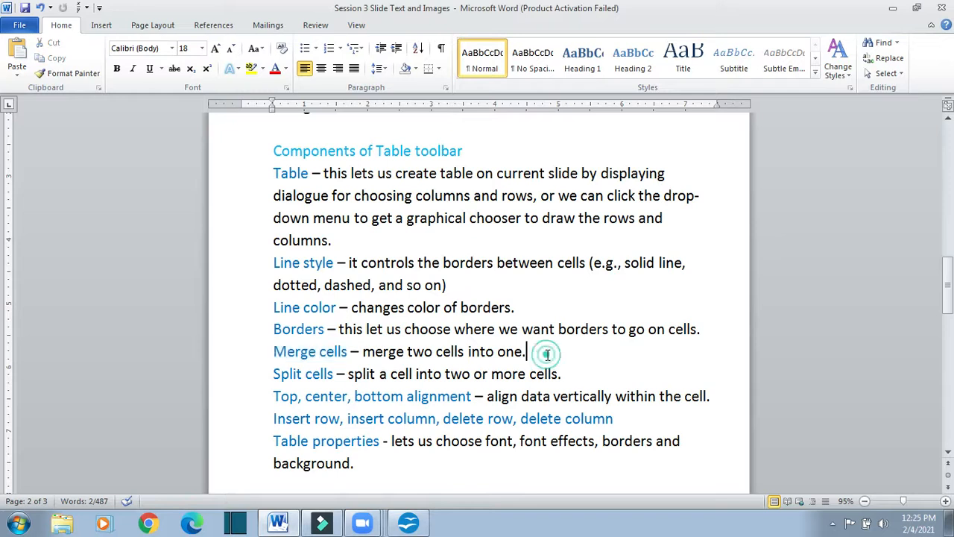
left_click(407, 522)
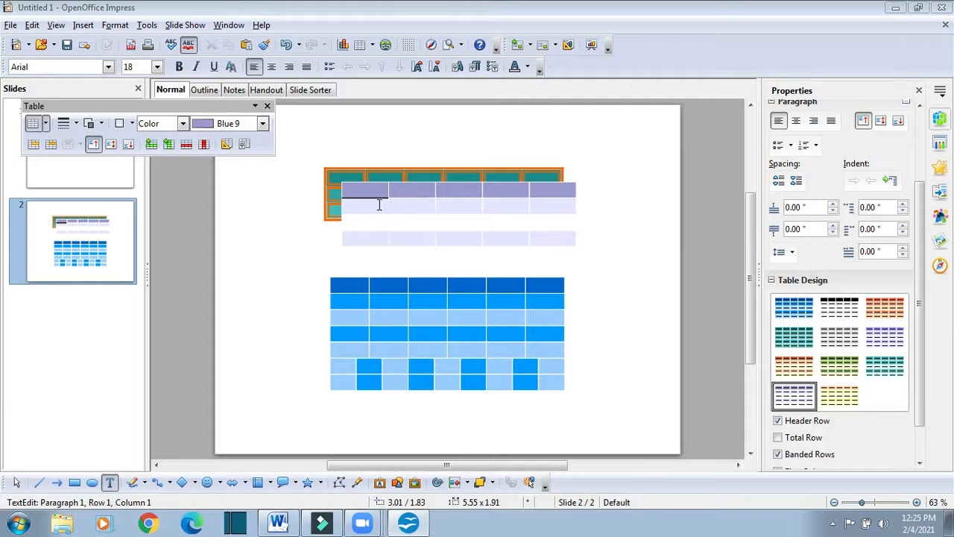
Merge the first two cells in the second row of the lavender table
left_click_drag(364, 207, 404, 207)
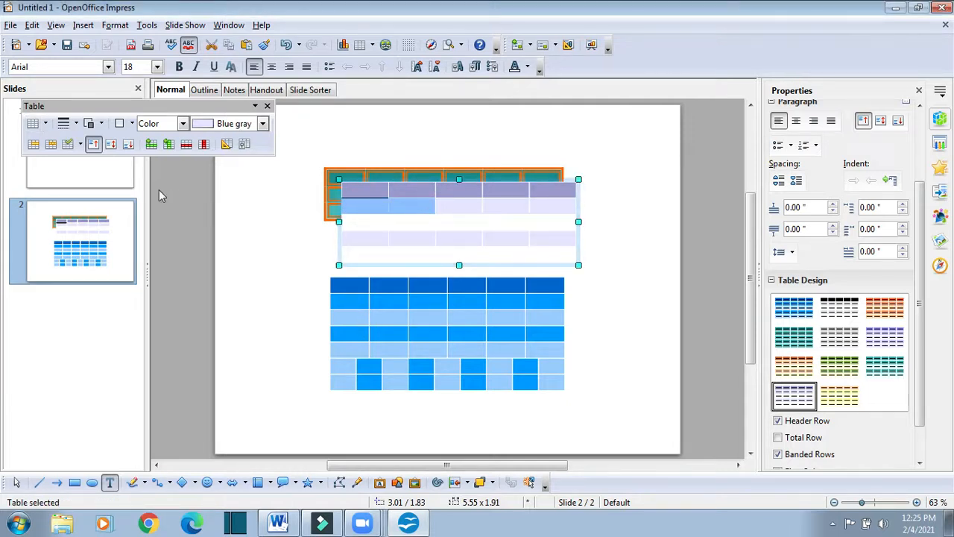
left_click(33, 147)
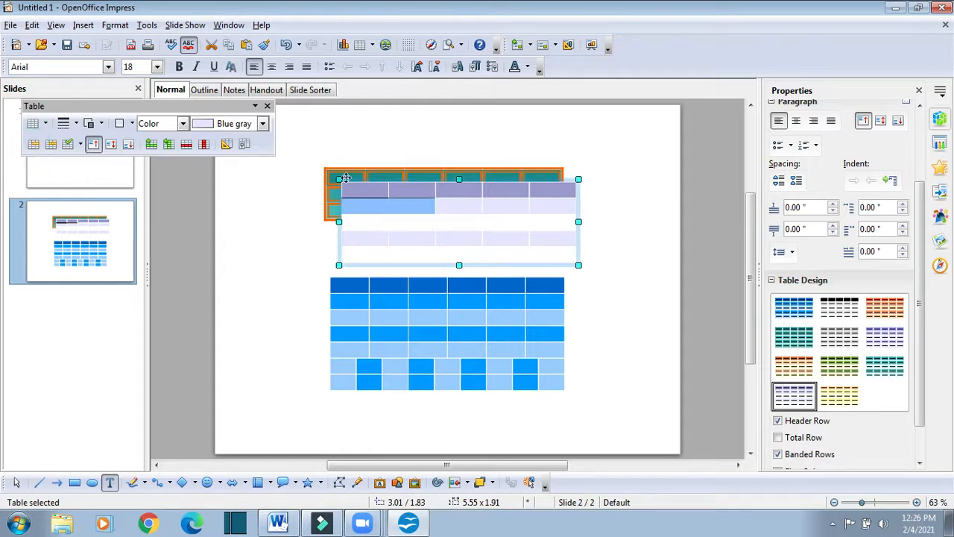
left_click(393, 209)
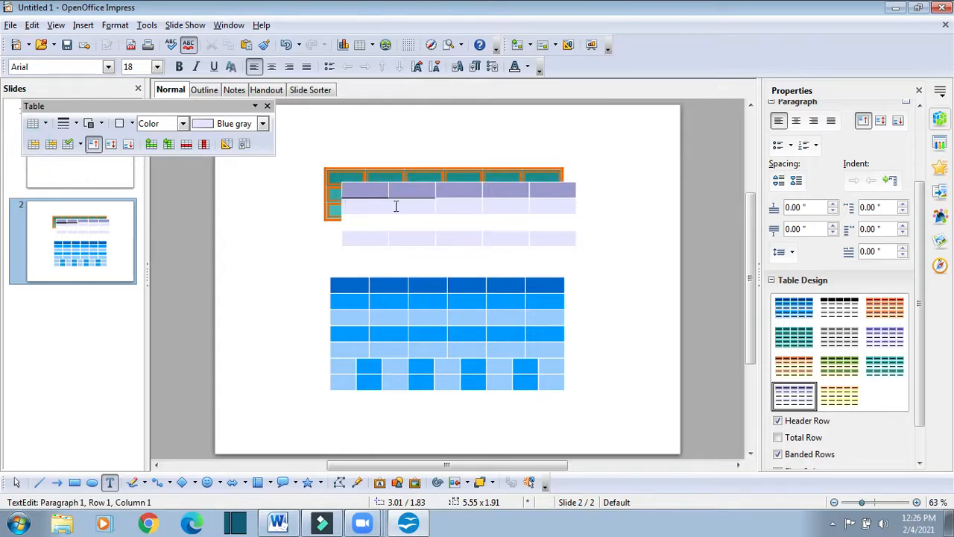
Switch to the Word notes to read the Split cells entry, highlighting its name, and return to Impress
left_click(278, 522)
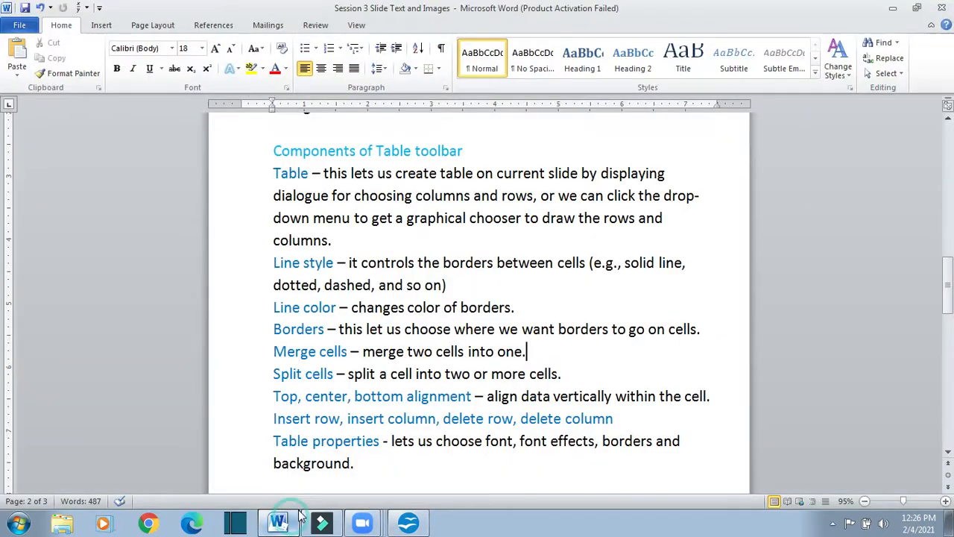
left_click_drag(272, 379, 337, 375)
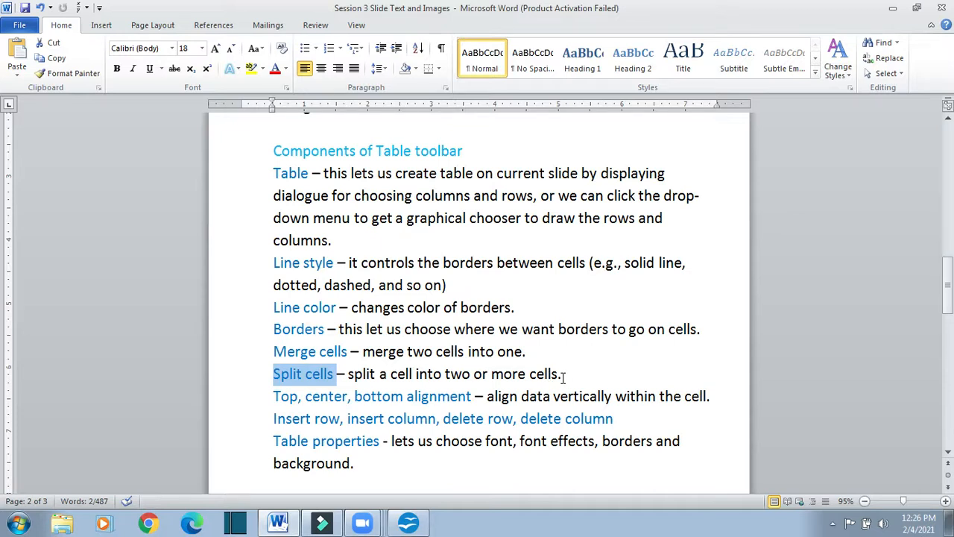
left_click(418, 530)
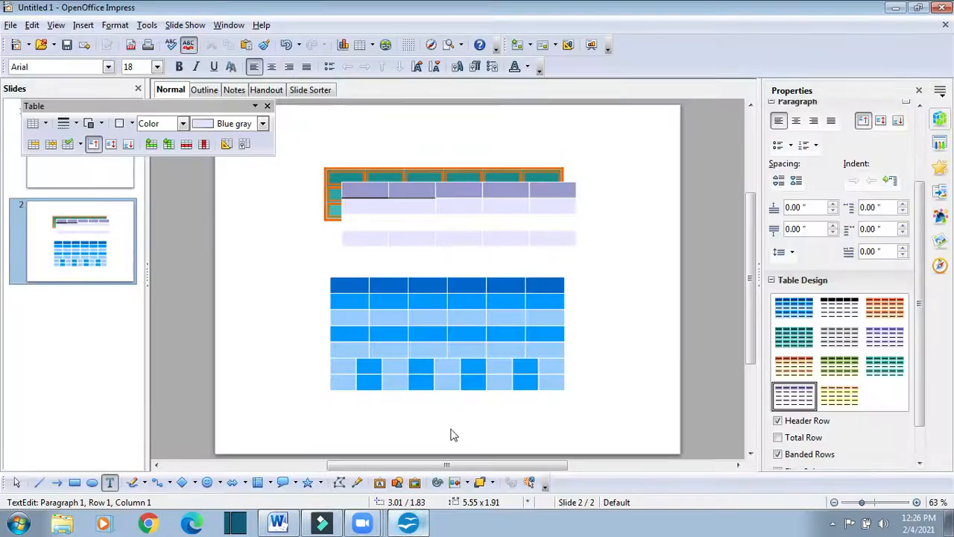
Split the first cell of the lavender table's fourth row horizontally into 3 cells
left_click(383, 226)
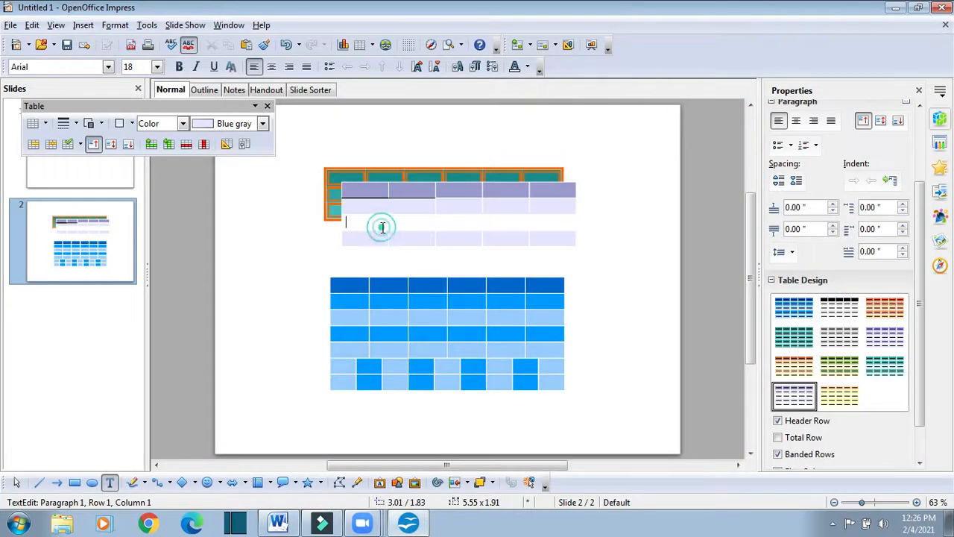
left_click(396, 217)
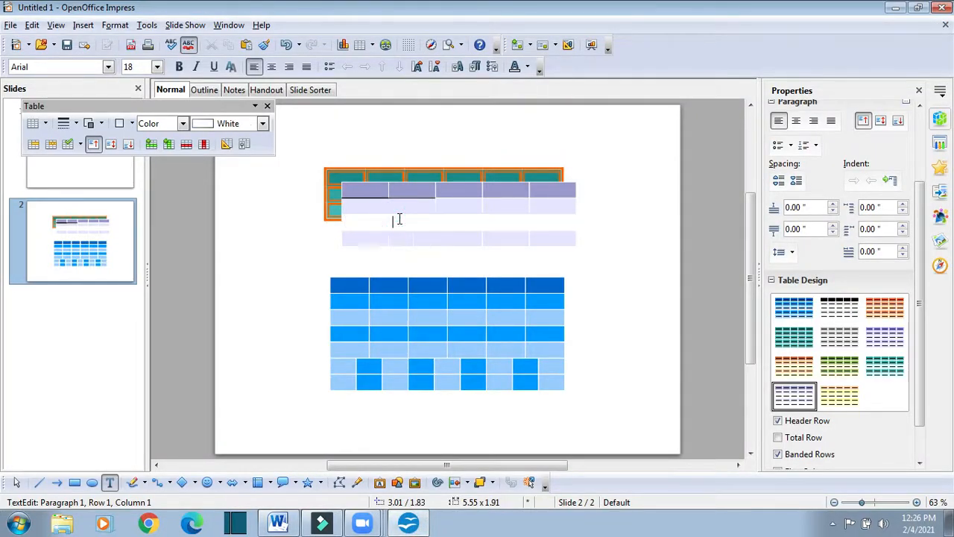
left_click(376, 220)
left_click(367, 238)
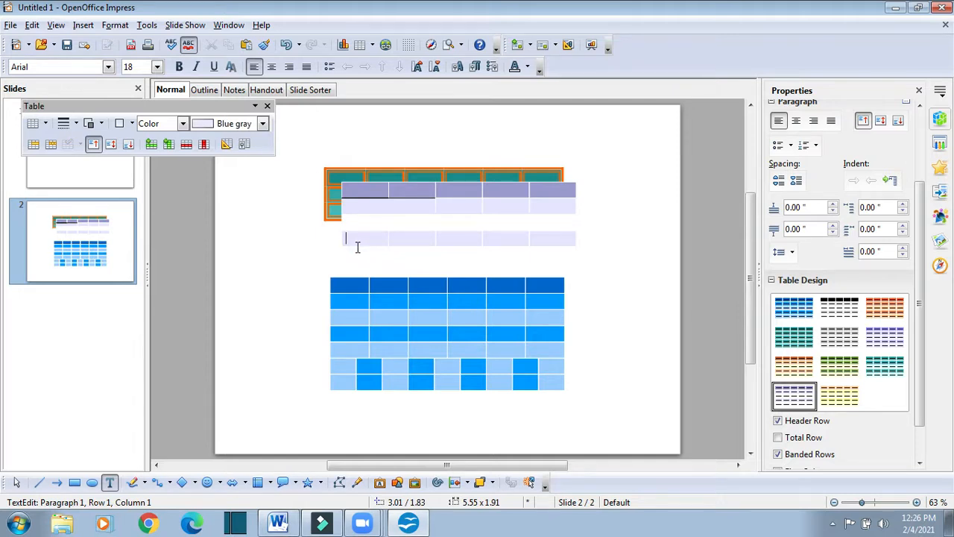
left_click(51, 146)
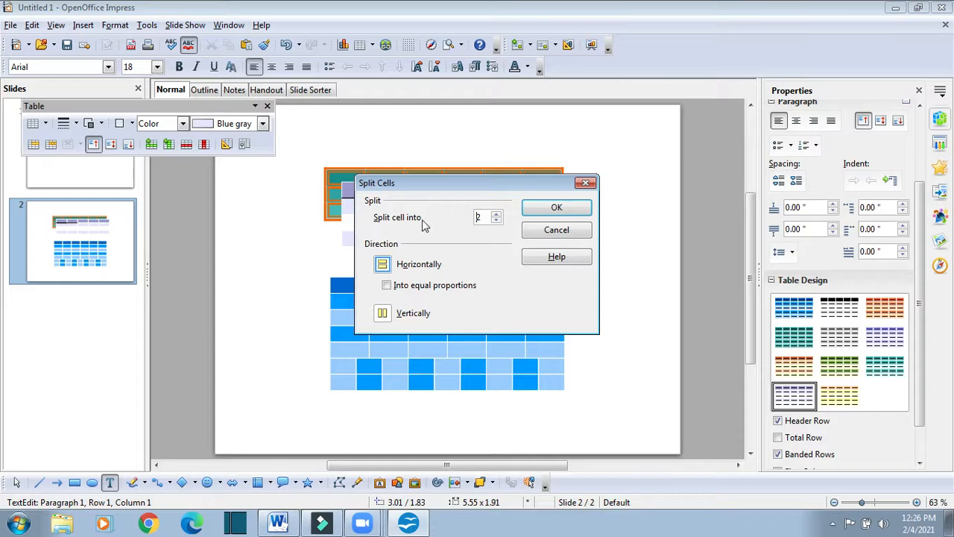
left_click(496, 214)
left_click(534, 212)
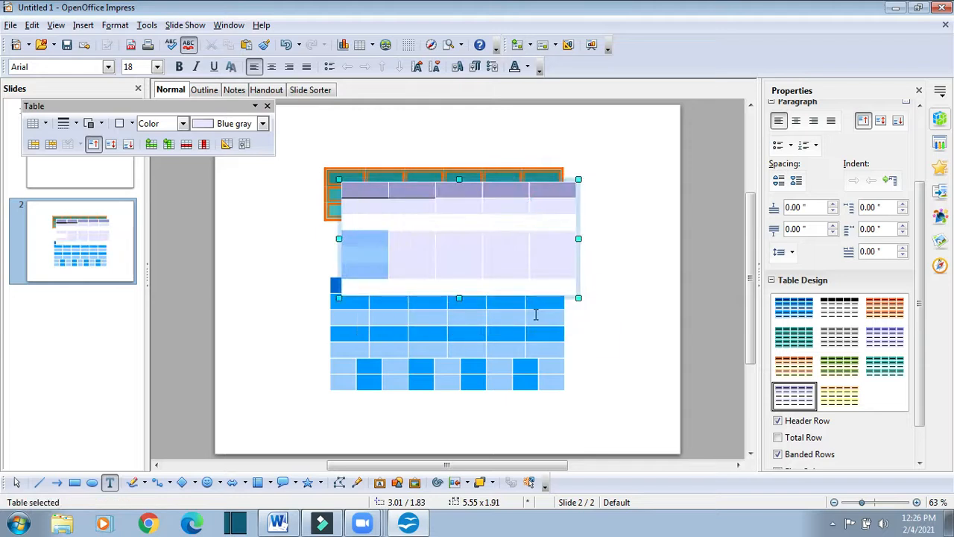
Check each of the stacked split cells in the lavender table's first column, and undo the horizontal split
left_click(366, 241)
left_click(372, 257)
left_click(364, 268)
left_click(366, 241)
left_click(365, 242)
left_click(366, 253)
left_click(366, 267)
left_click(366, 249)
left_click(365, 242)
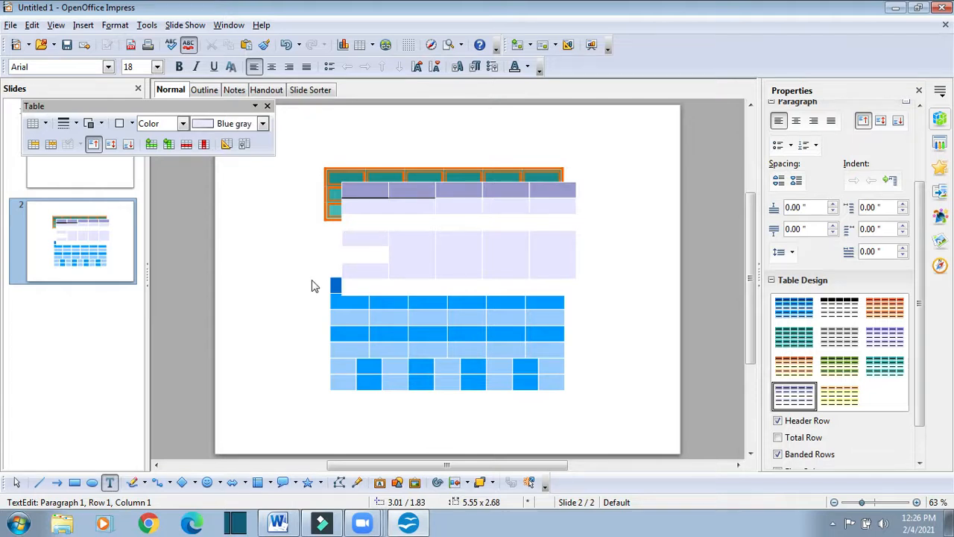
key("Escape")
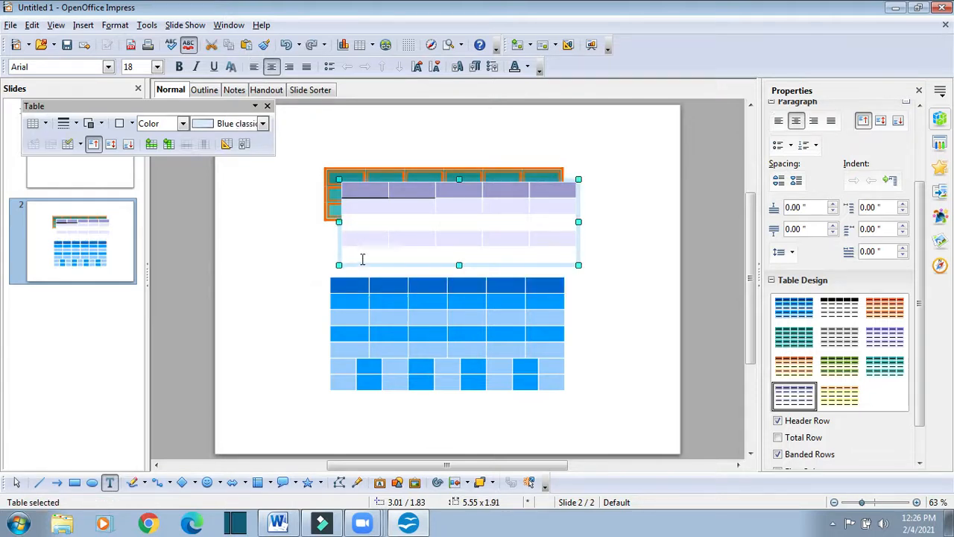
Split the first cell of the lavender table's fourth row vertically into 2 cells and check both parts
left_click(379, 244)
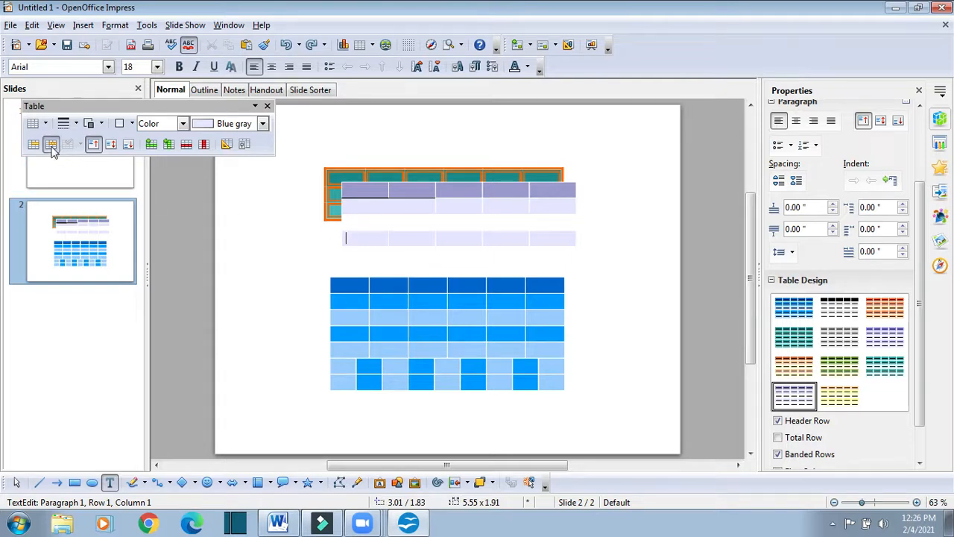
left_click(52, 148)
left_click(386, 314)
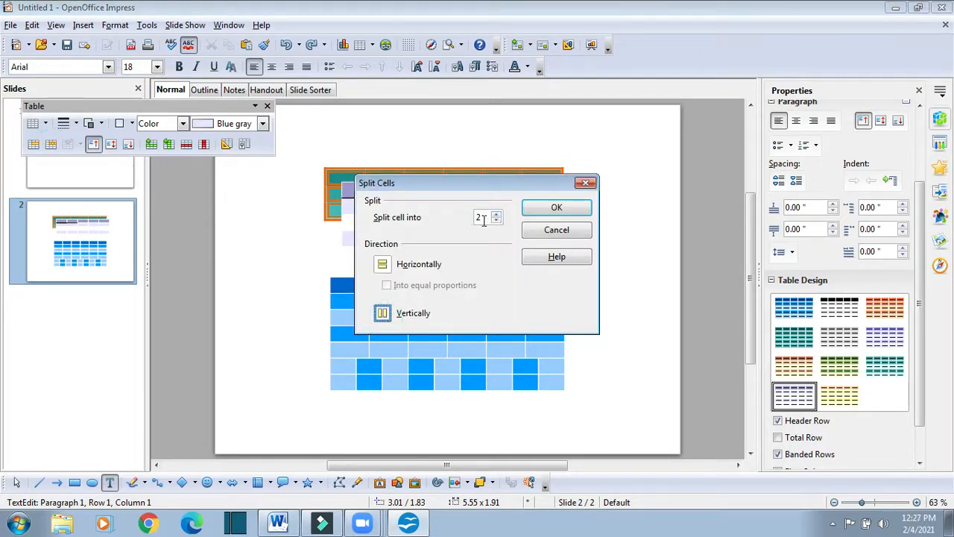
left_click(531, 209)
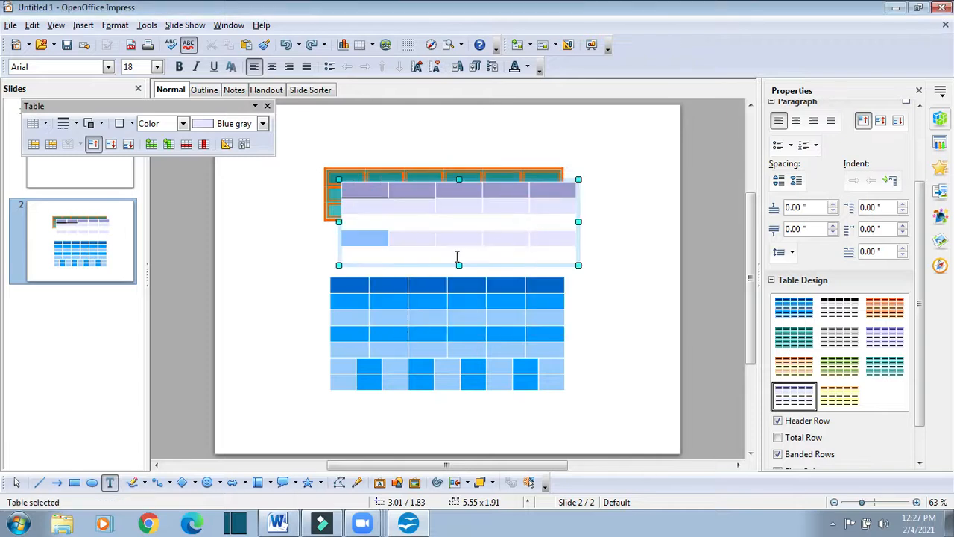
left_click(374, 237)
left_click(354, 237)
left_click(373, 236)
left_click(344, 238)
left_click(360, 238)
left_click(376, 239)
Switch to the Word notes to read the Top, center, bottom alignment entry, highlighting its name and description, and return to Impress
left_click(279, 522)
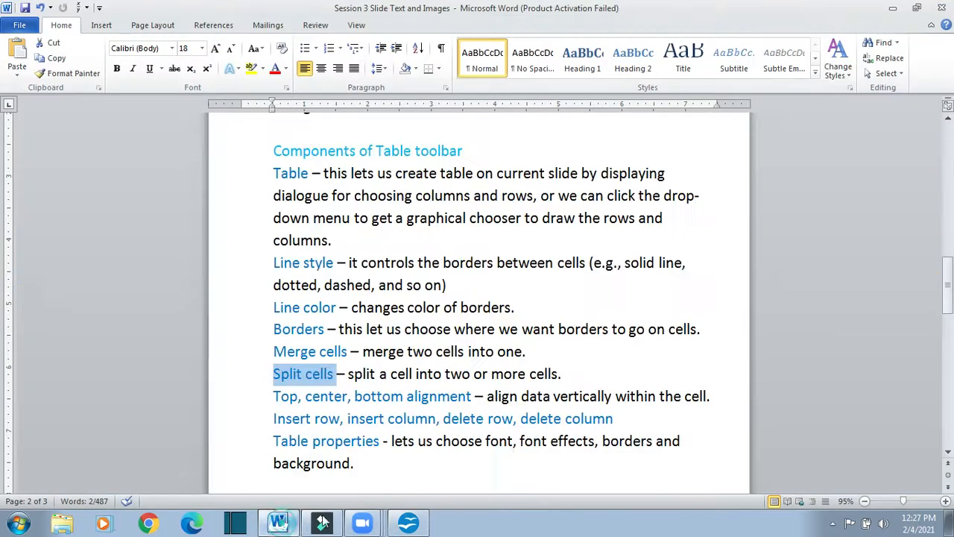
scroll(580, 323, "down", 3)
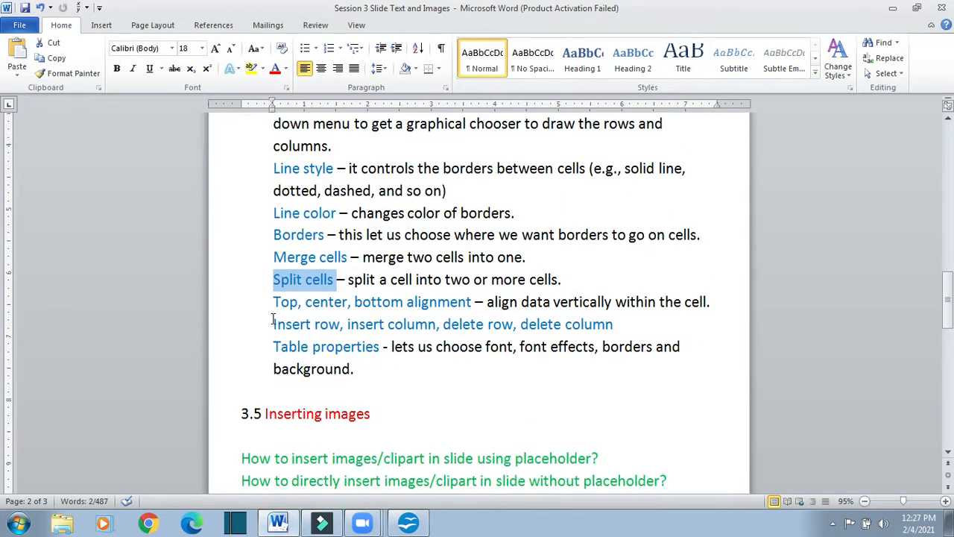
left_click_drag(271, 302, 392, 302)
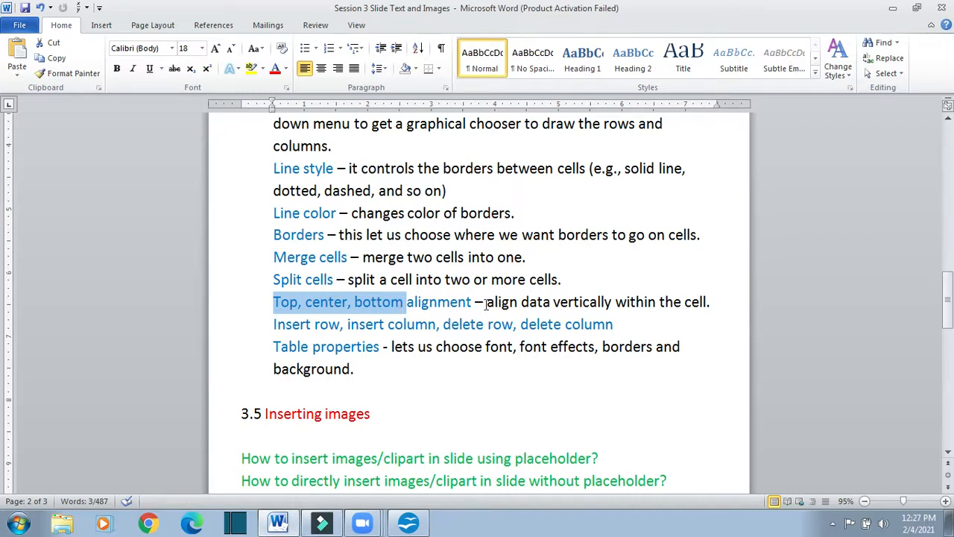
left_click_drag(487, 302, 716, 313)
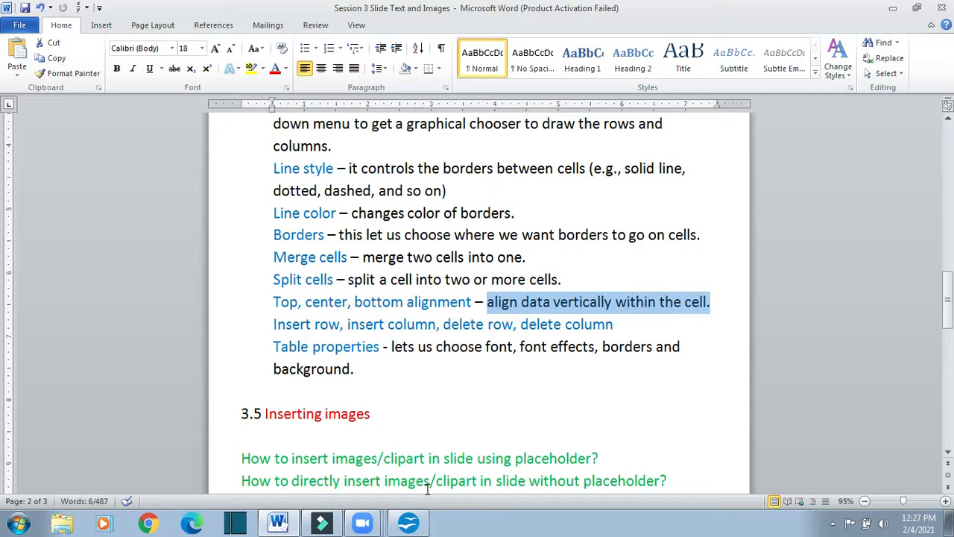
left_click(409, 522)
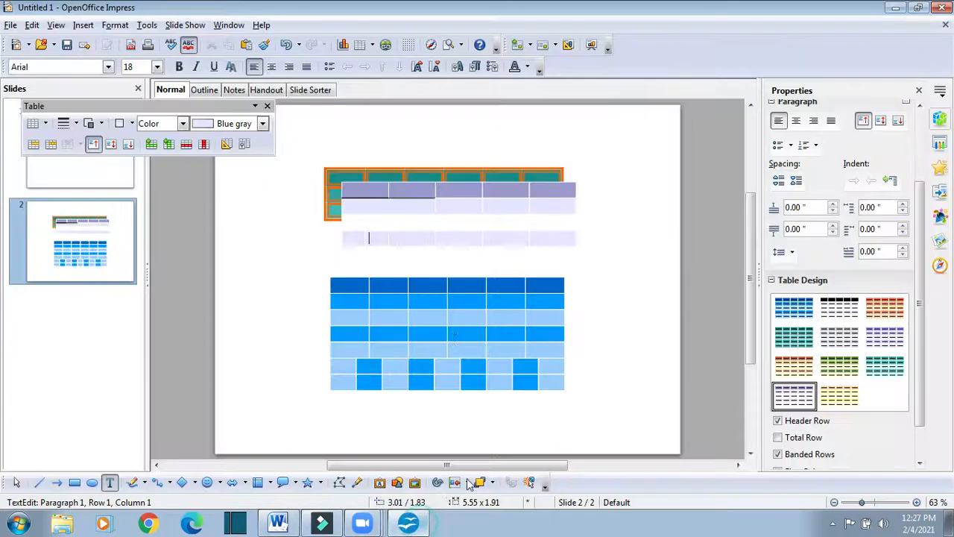
Enter "text" in the first cell of the lavender table's third row and make that row taller
left_click(362, 221)
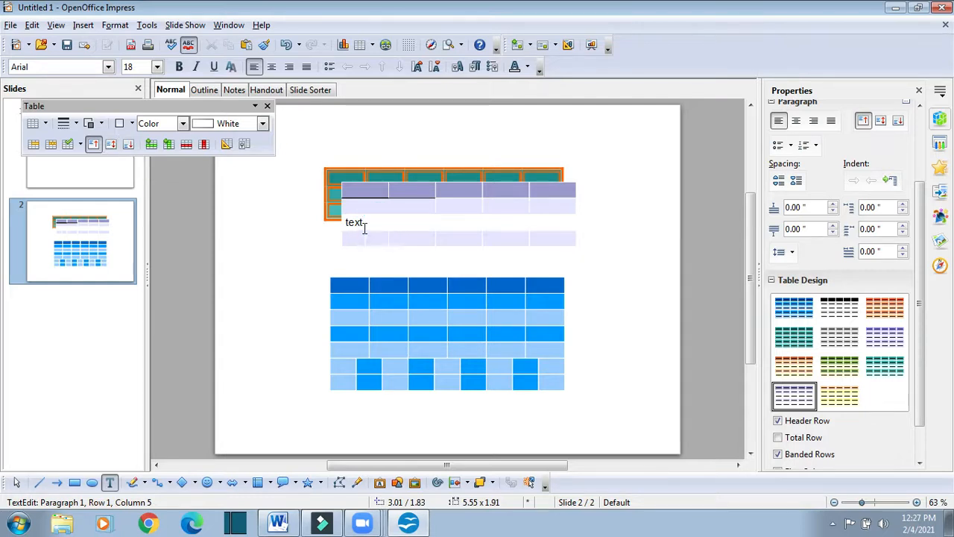
left_click(367, 187)
left_click(393, 181)
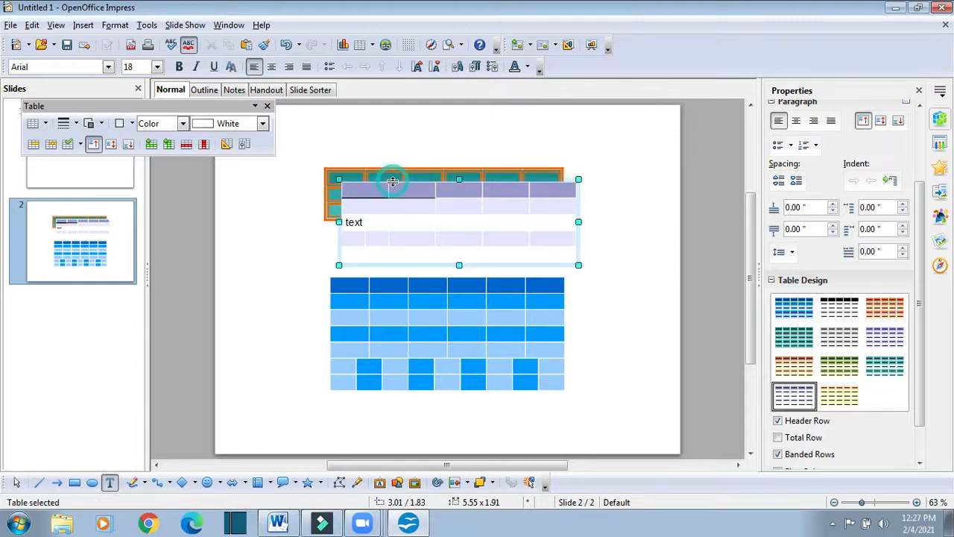
left_click(363, 235)
left_click_drag(363, 235, 368, 269)
Align the word "text" in the enlarged cell to the top, and switch it to vertically centered
left_click_drag(364, 222, 336, 221)
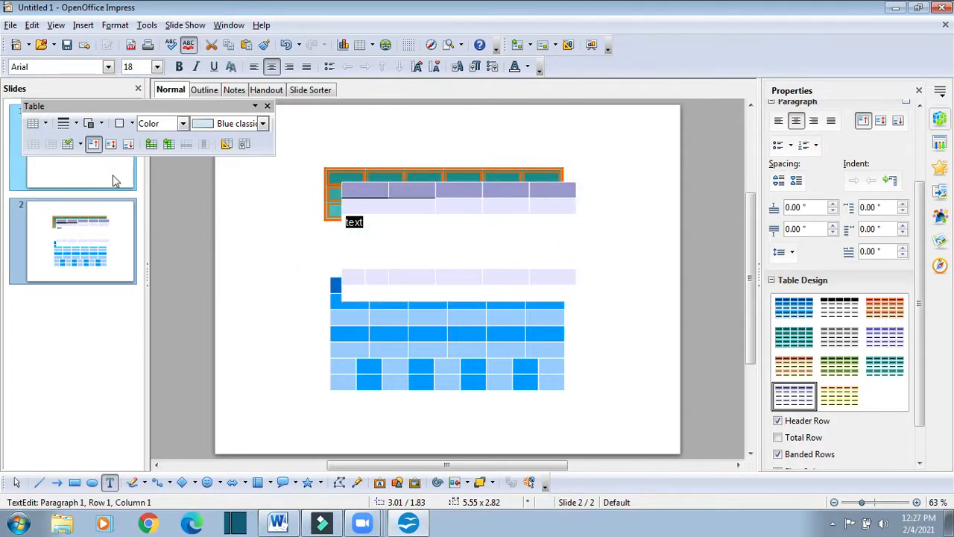
left_click(95, 144)
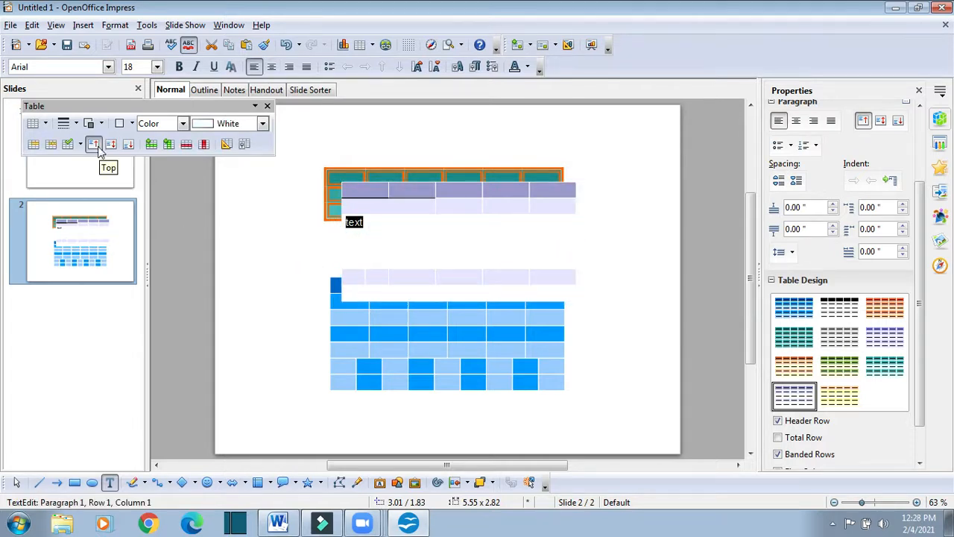
left_click(111, 144)
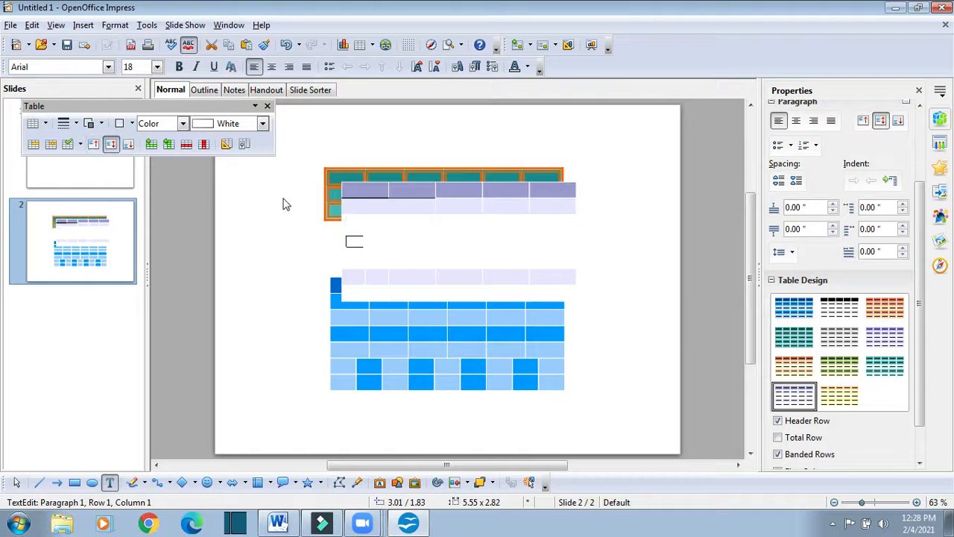
left_click(392, 245)
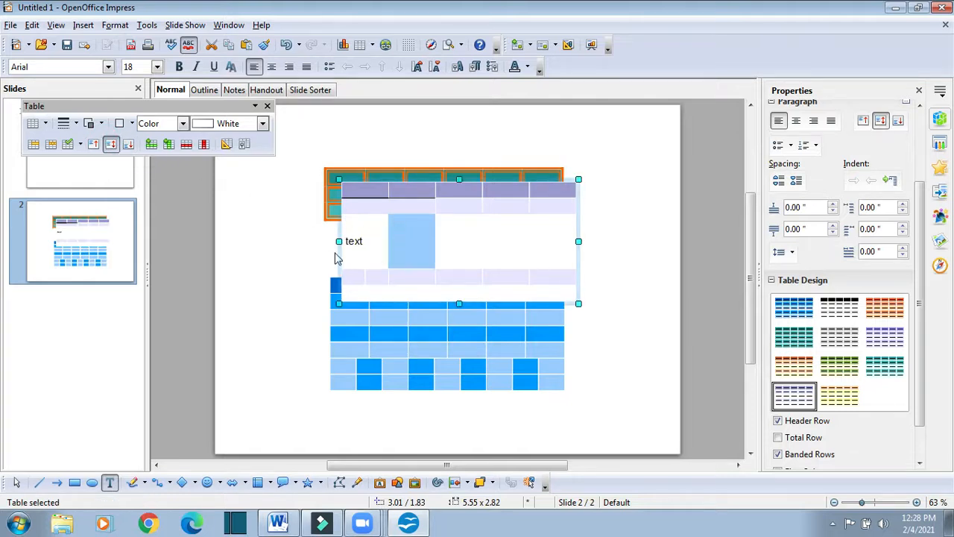
Align the empty cell beside "text" to the bottom, and apply bottom alignment to the "text" cell as well
left_click(93, 144)
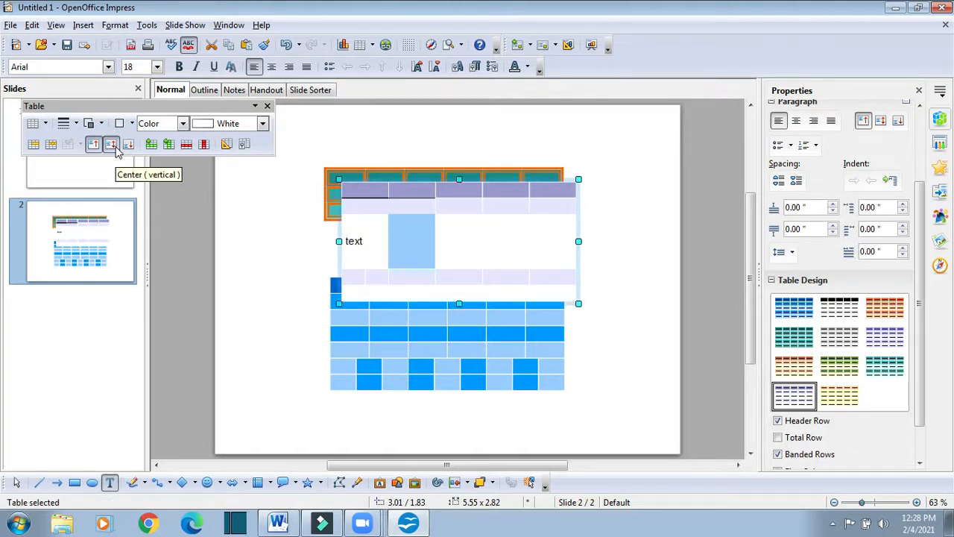
left_click(128, 144)
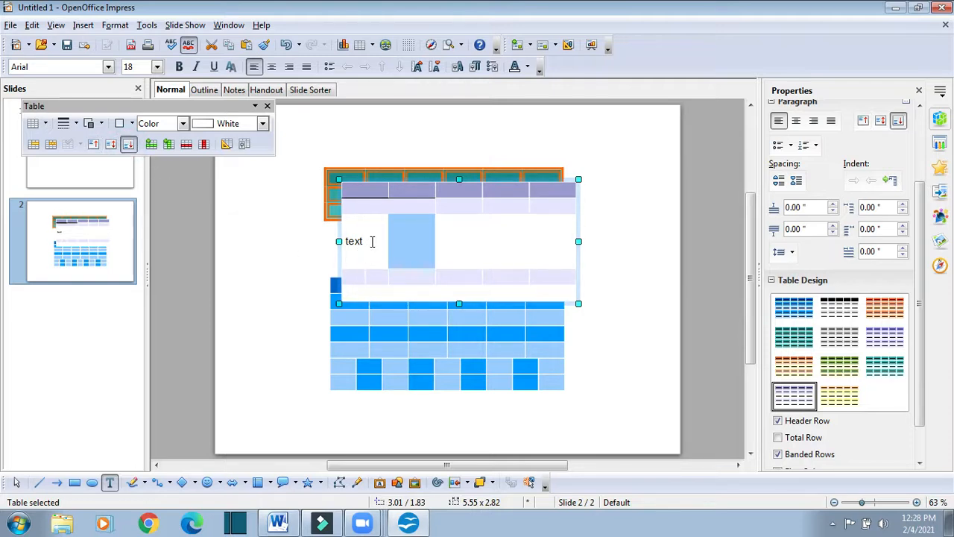
left_click(370, 241)
double_click(370, 241)
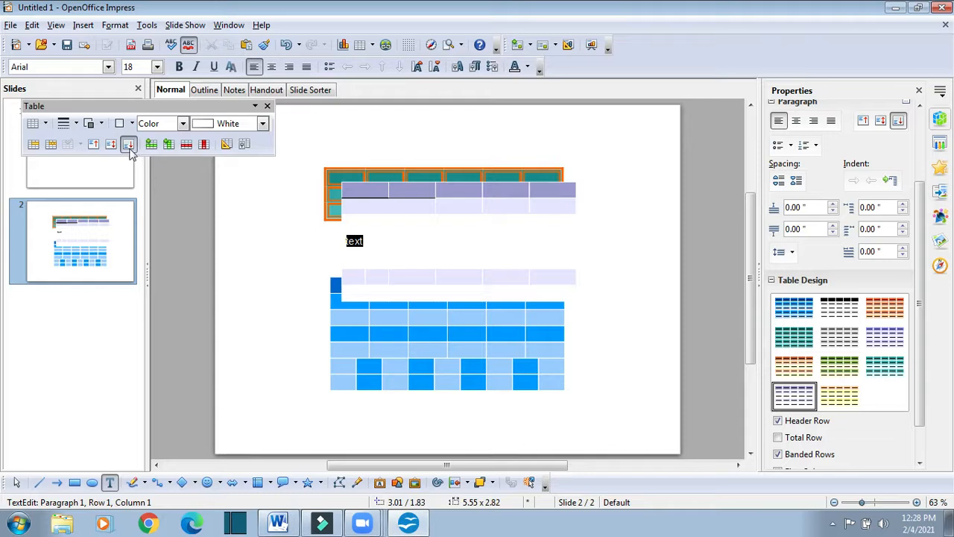
left_click(132, 148)
left_click(420, 257)
Switch to the Word notes to read the row and column insert/delete entry, highlighting "Insert row", and return to Impress
left_click(279, 522)
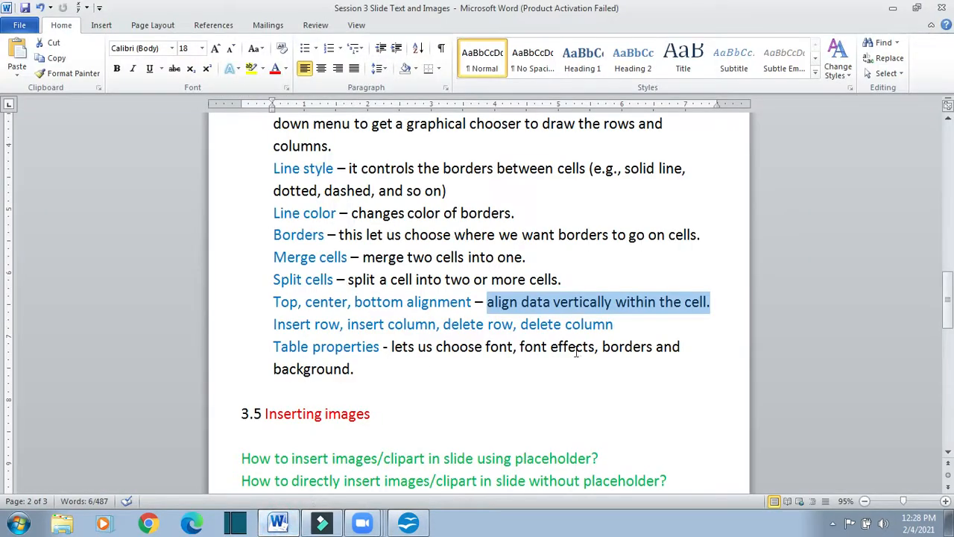
left_click(648, 332)
left_click_drag(263, 329, 341, 328)
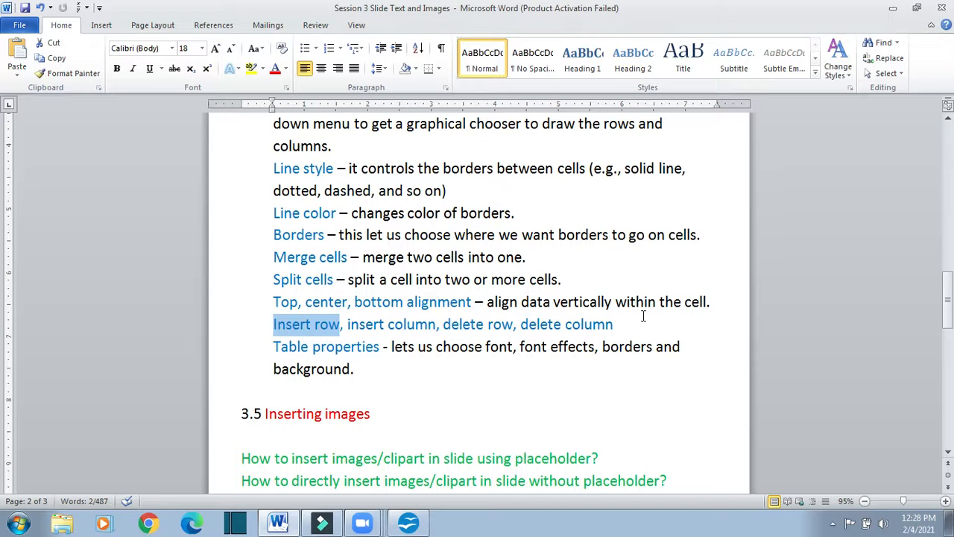
left_click(408, 520)
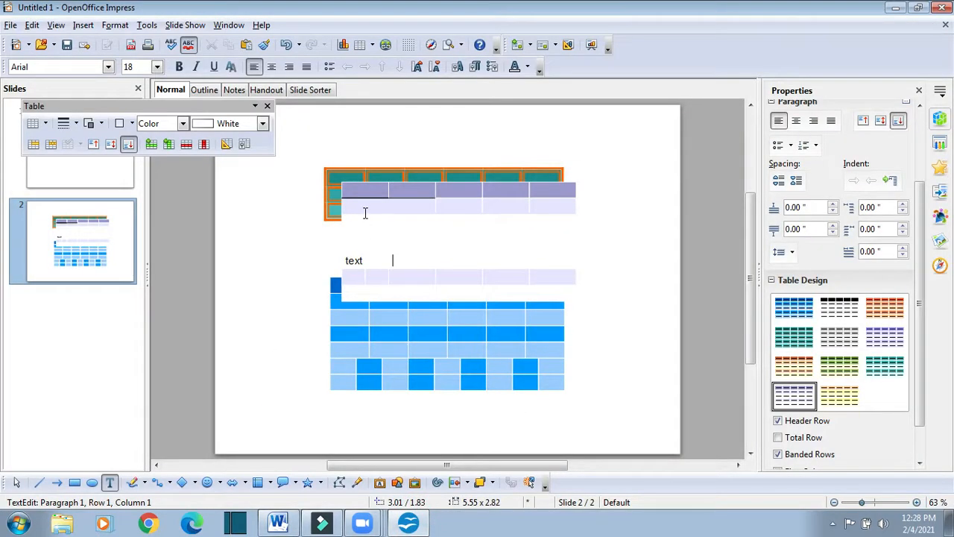
Delete the lavender table's row containing "text", and delete the table's third column
left_click(371, 239)
left_click(358, 243)
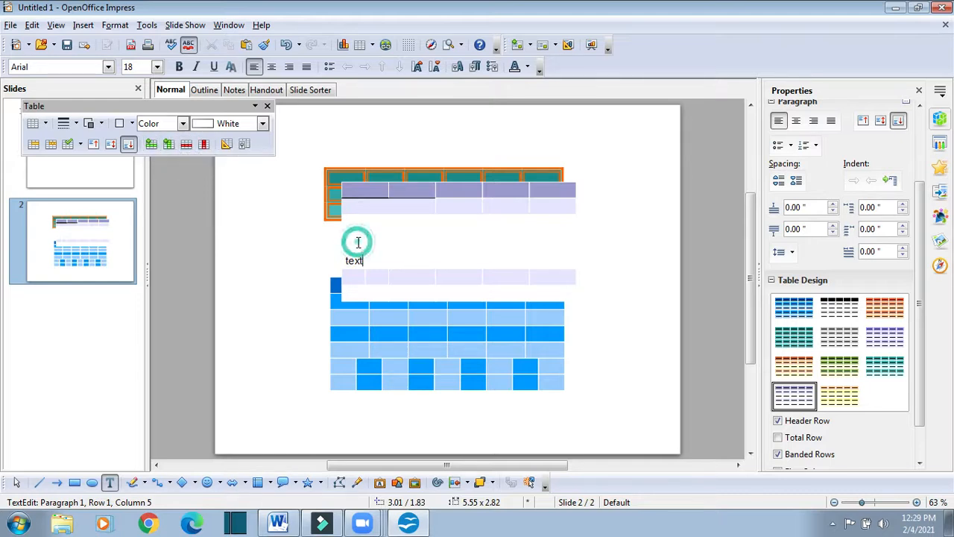
left_click(187, 147)
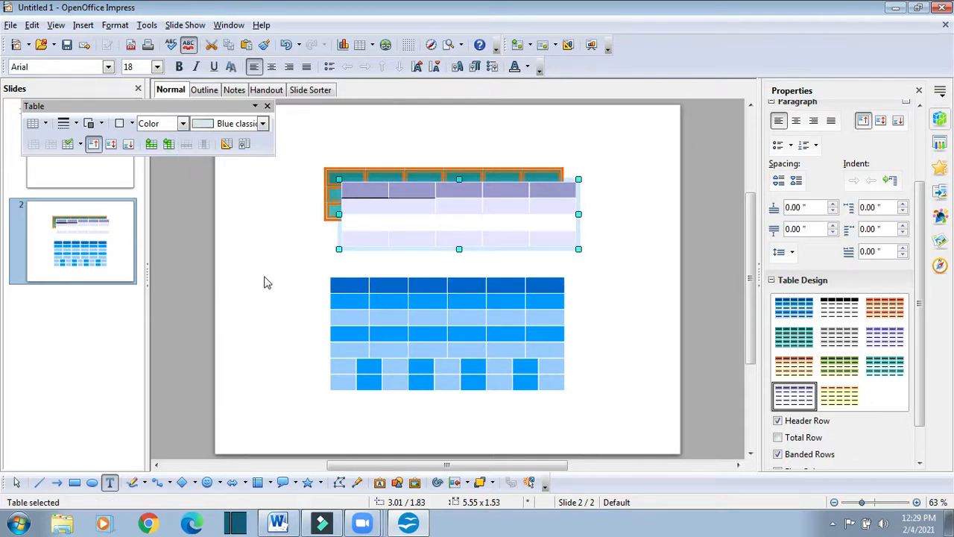
left_click(366, 192)
left_click(343, 284)
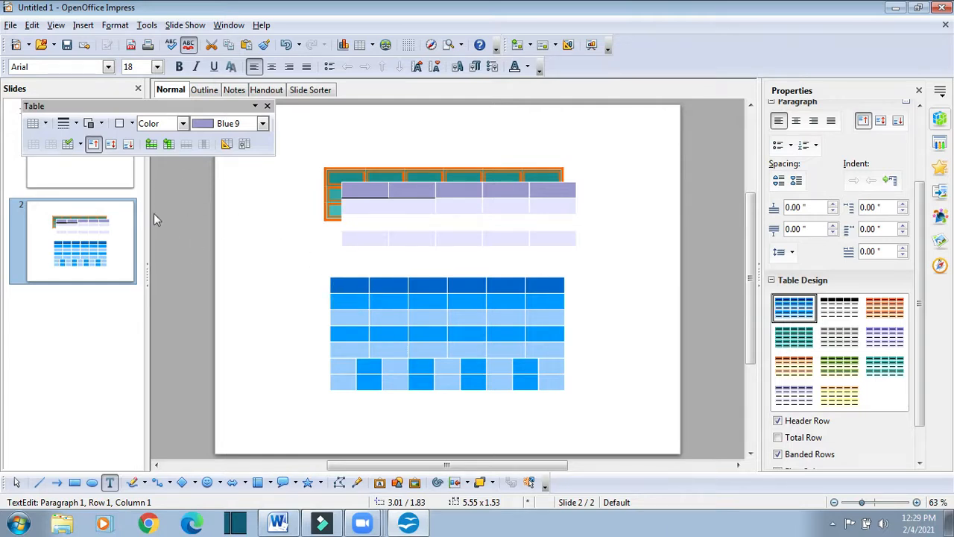
left_click(453, 213)
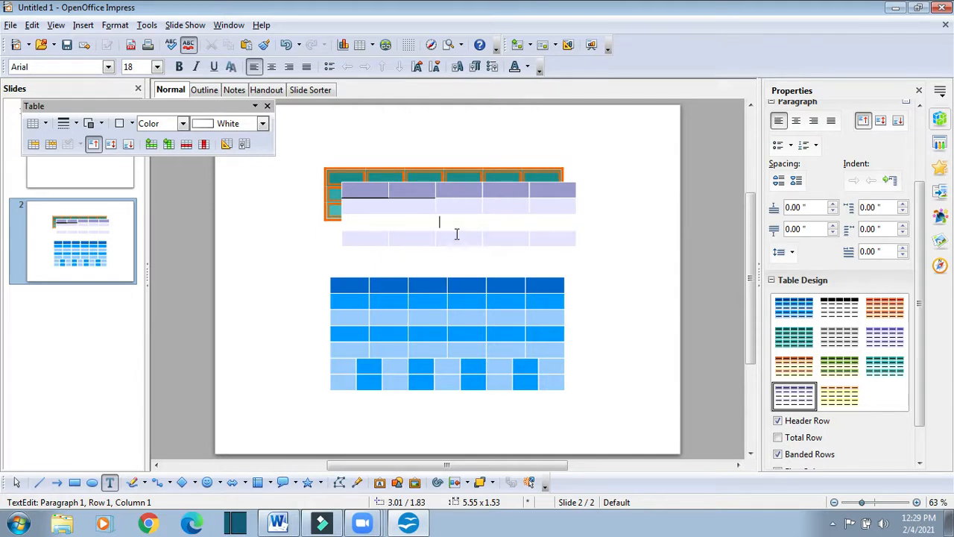
left_click(206, 146)
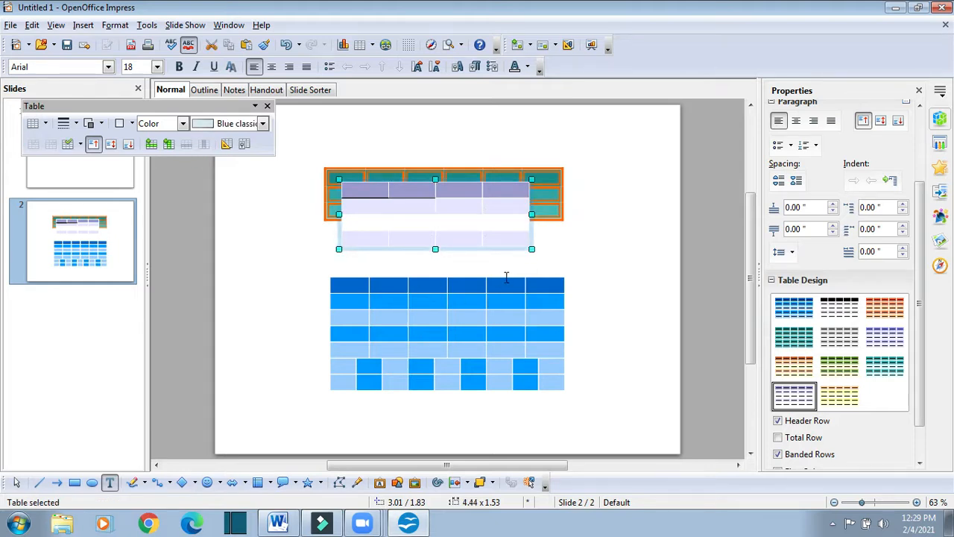
Insert a row below the lavender table's second row, and insert columns after its first header cell
left_click(360, 211)
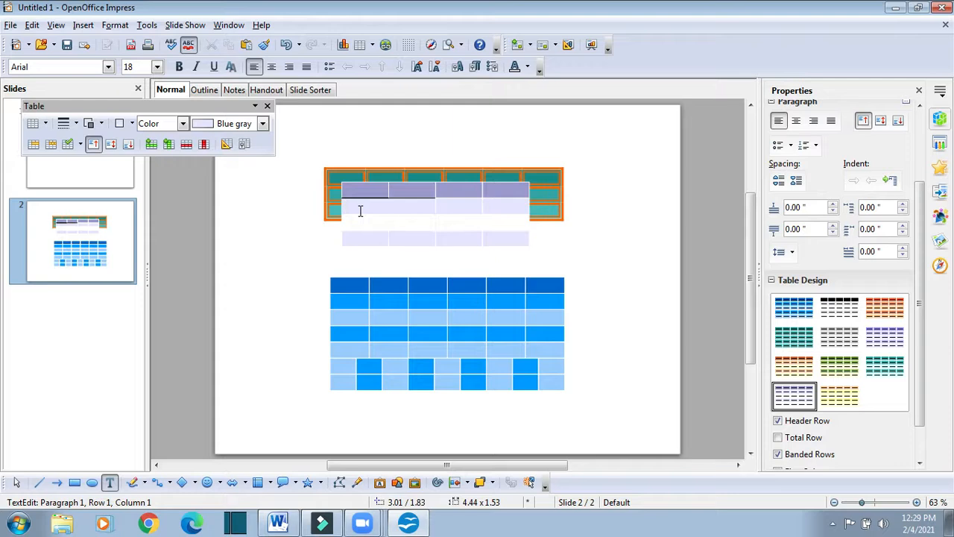
left_click(150, 144)
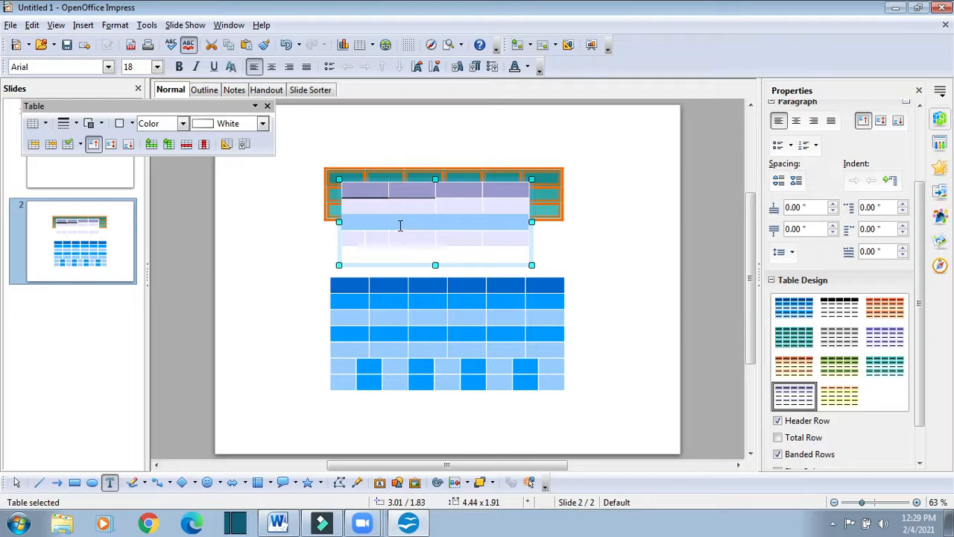
left_click(366, 191)
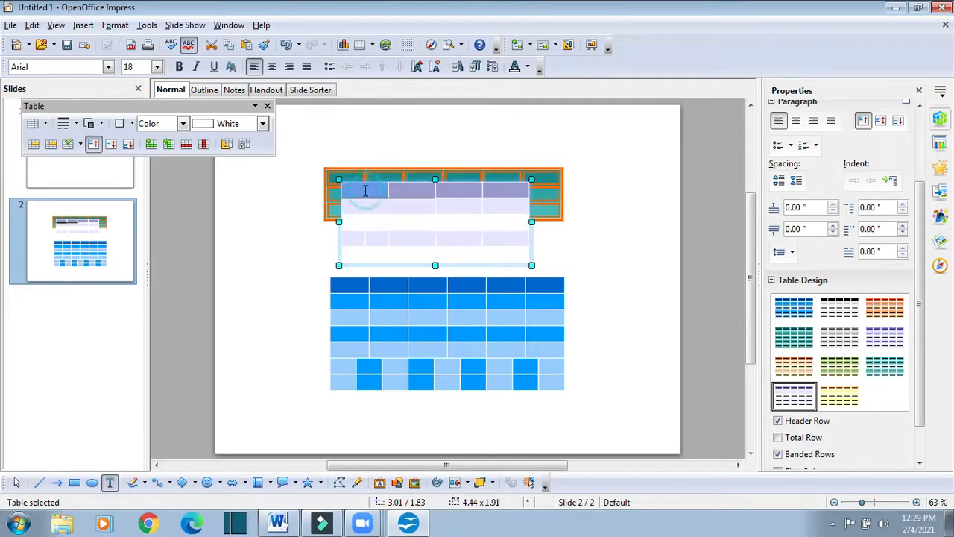
left_click(170, 146)
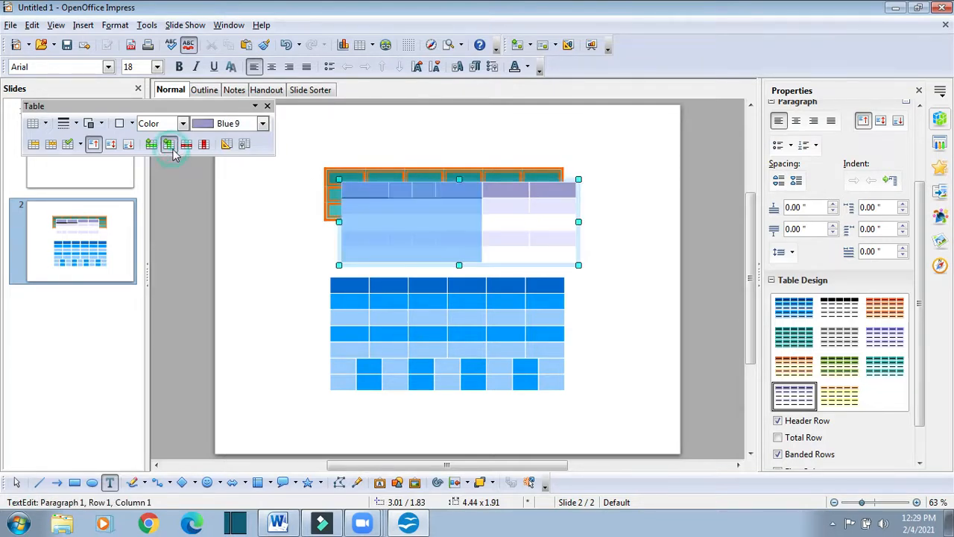
left_click(608, 238)
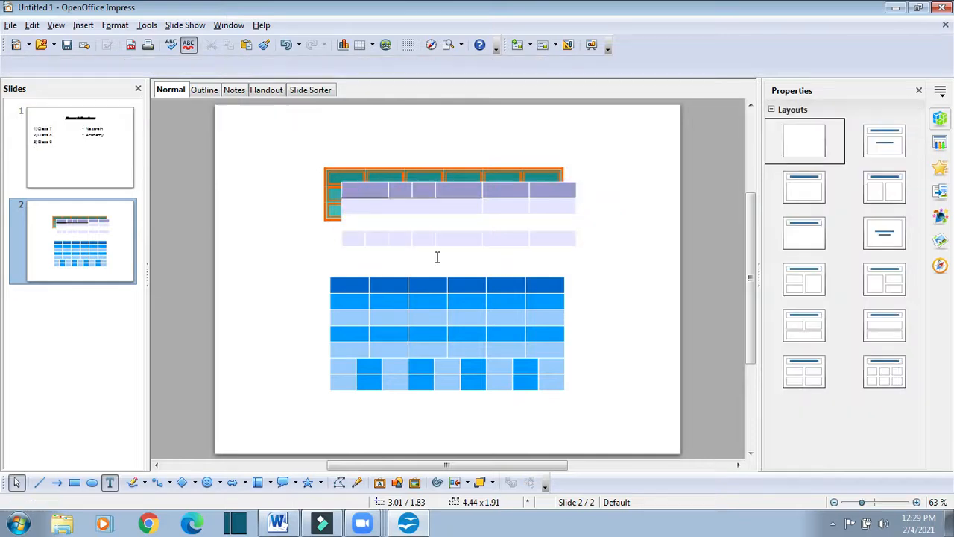
Switch to the Word notes to highlight the Table properties entry, and return to Impress
left_click(296, 522)
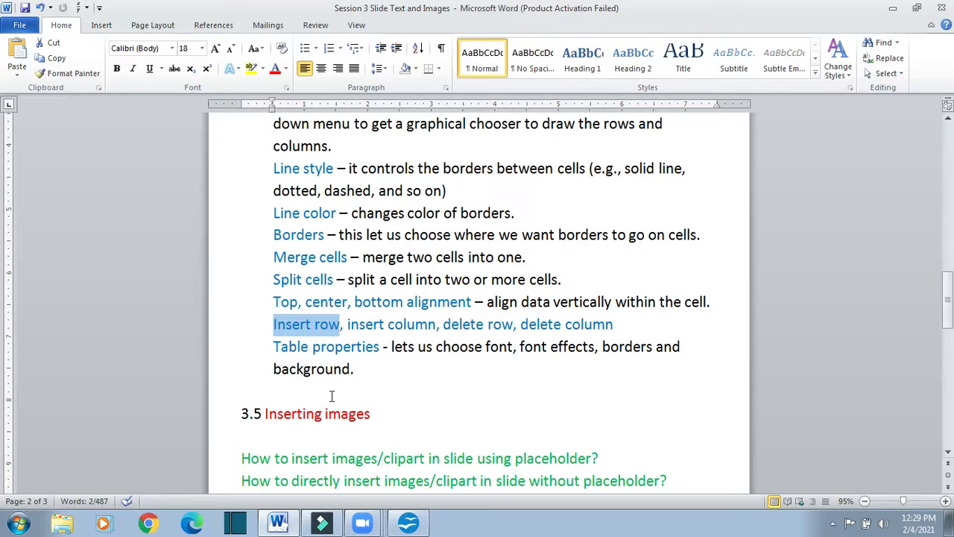
left_click_drag(276, 349, 340, 352)
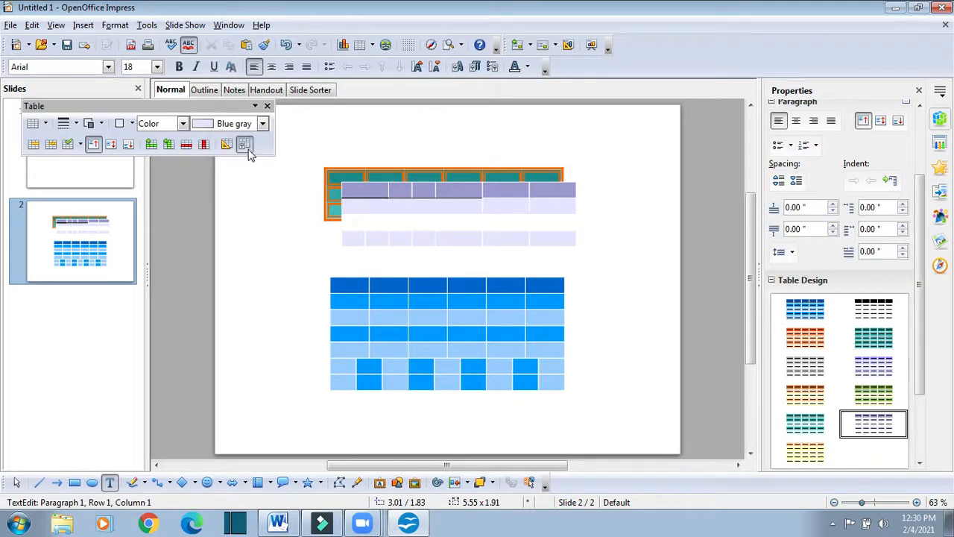
Open the lavender table's cell formatting and set the font color to Pink with Shadow on and Outline off
left_click(245, 144)
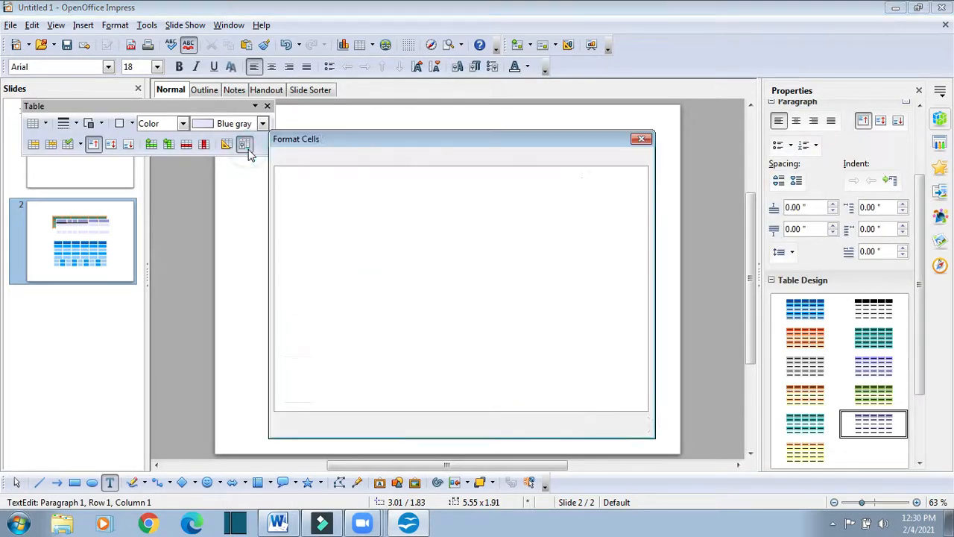
left_click(286, 161)
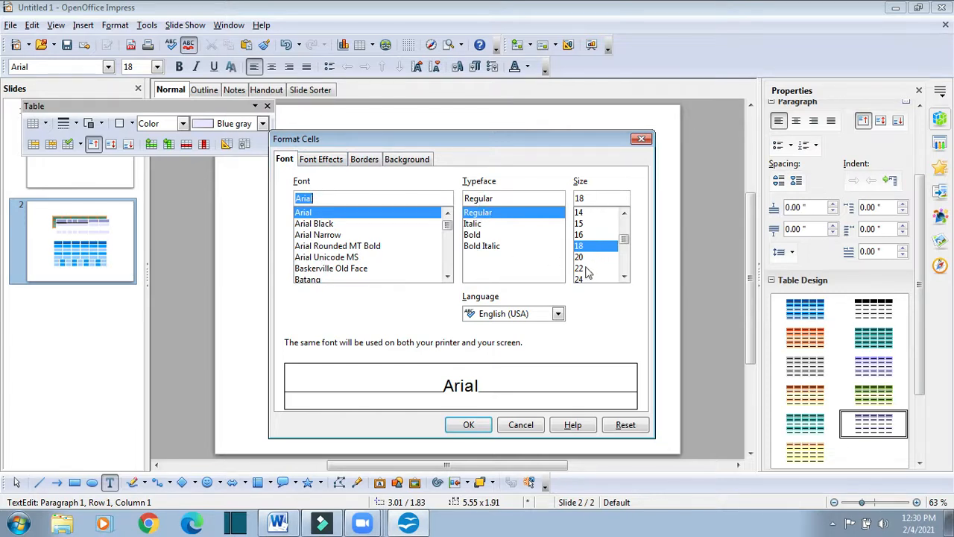
left_click(334, 160)
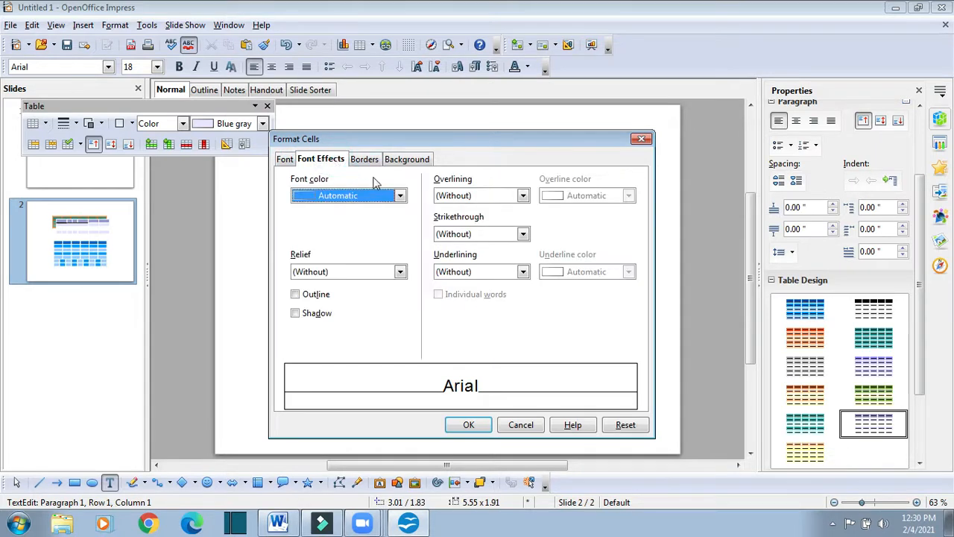
left_click(400, 195)
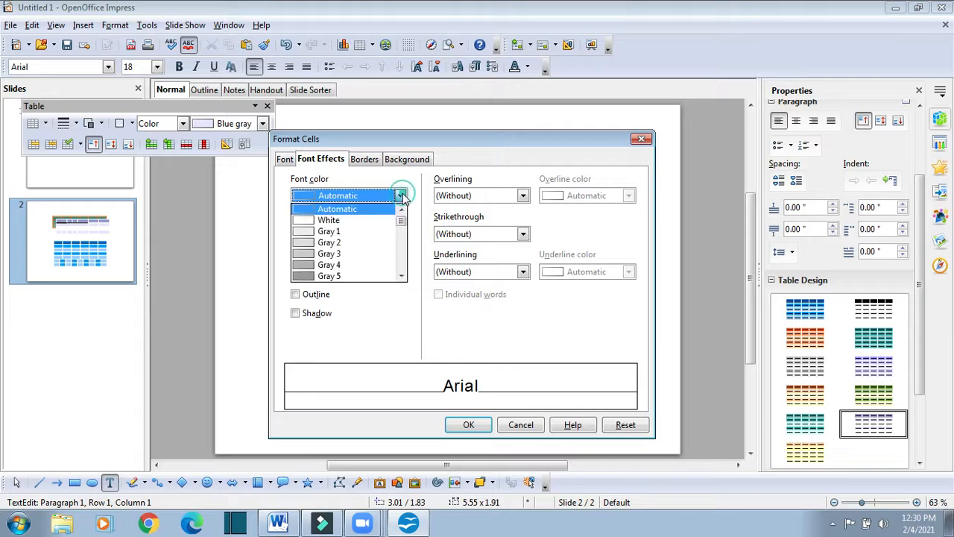
scroll(375, 252, "down", 6)
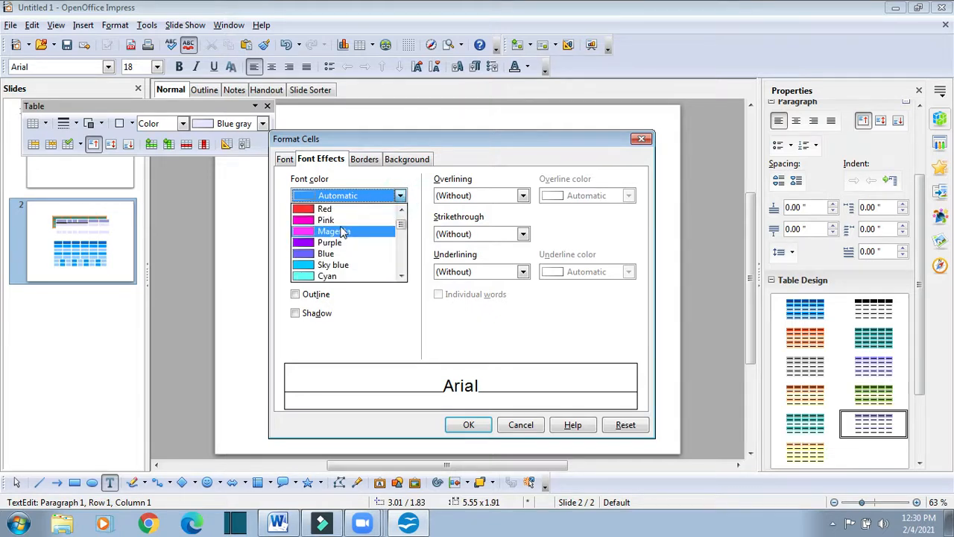
left_click(332, 221)
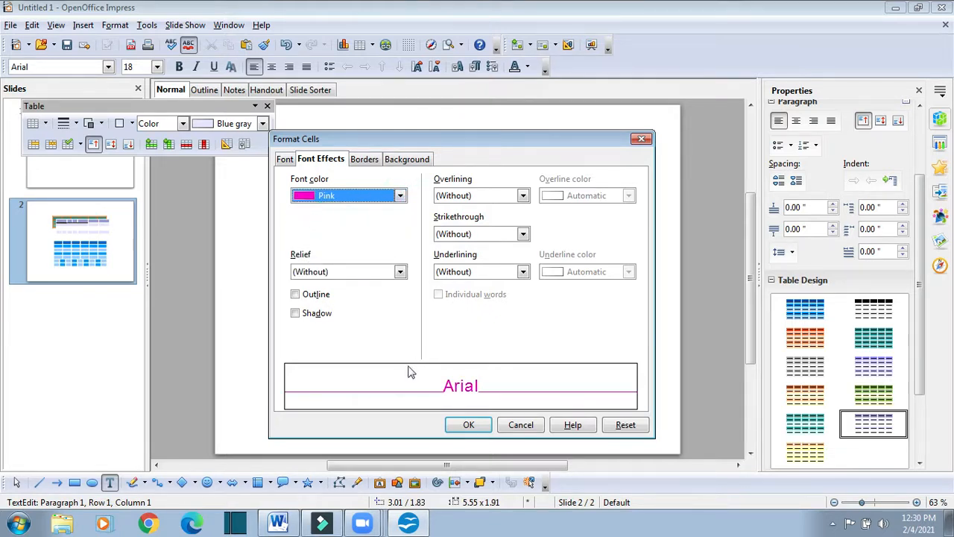
left_click(296, 297)
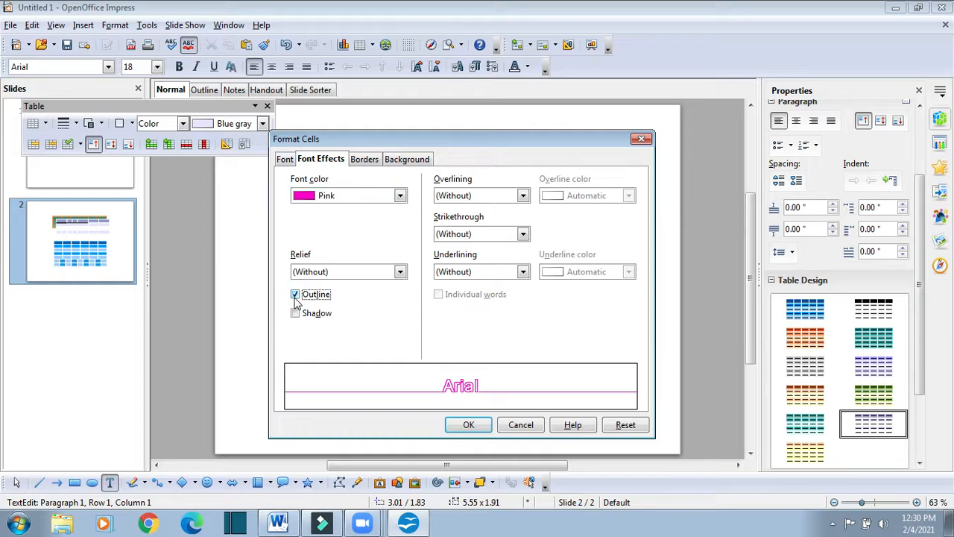
left_click(296, 314)
left_click(295, 295)
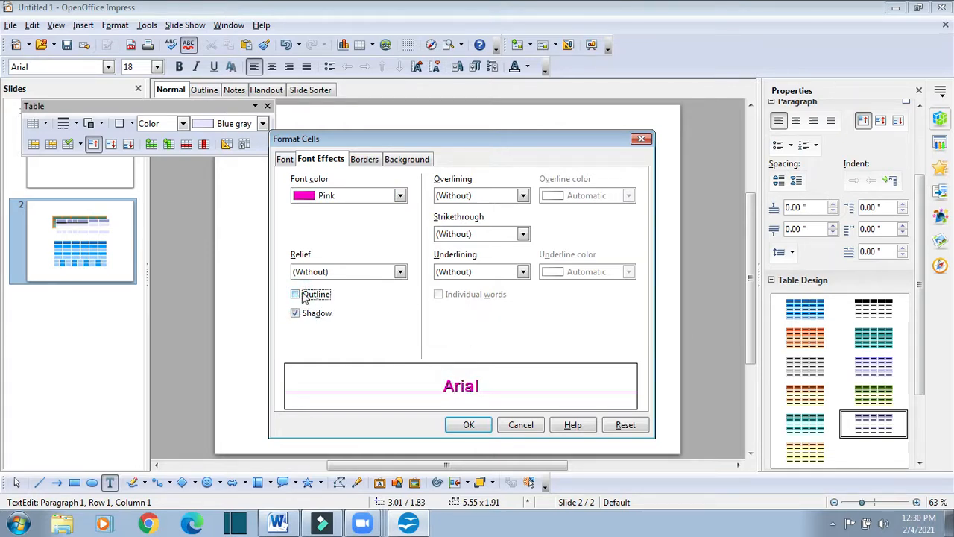
Preview Single overlining on the cell text, and set the overlining back to (Without)
left_click(522, 196)
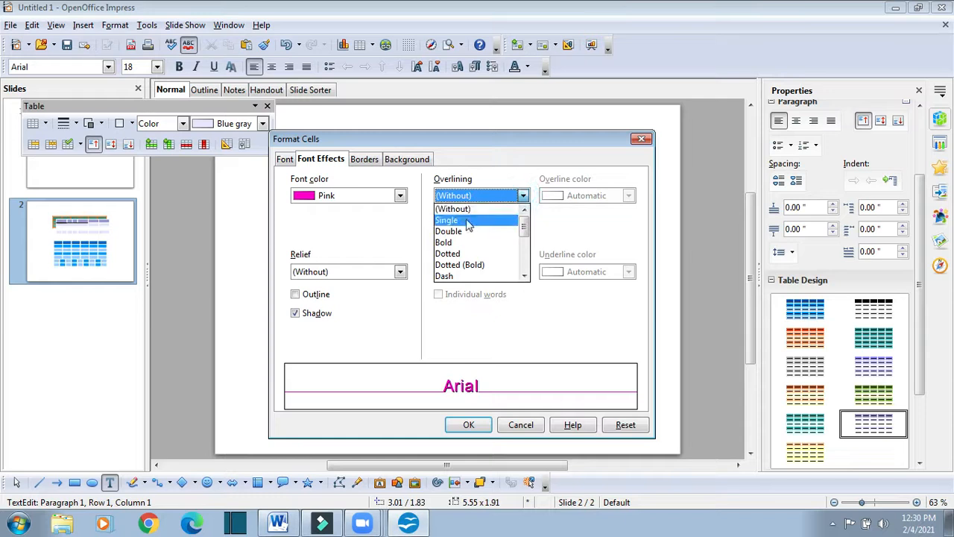
left_click(503, 217)
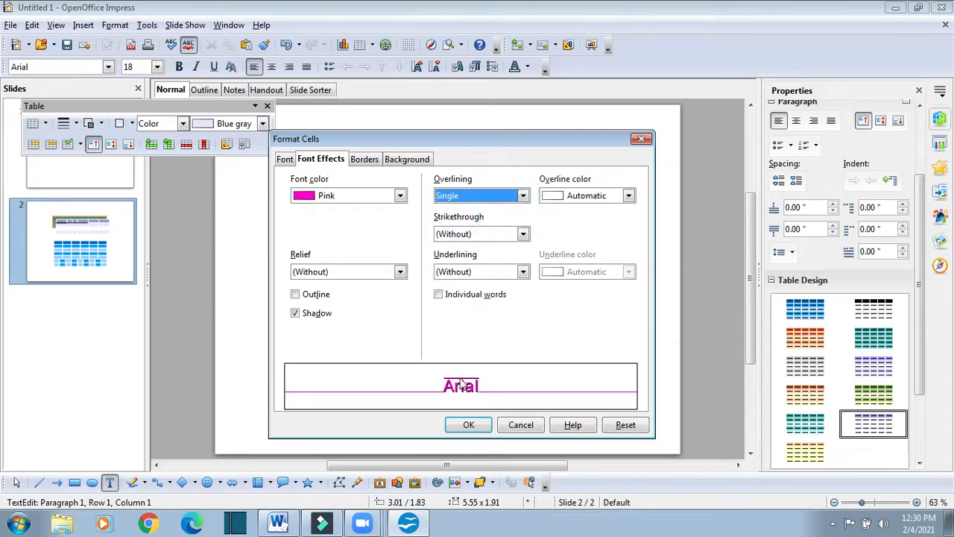
left_click(524, 196)
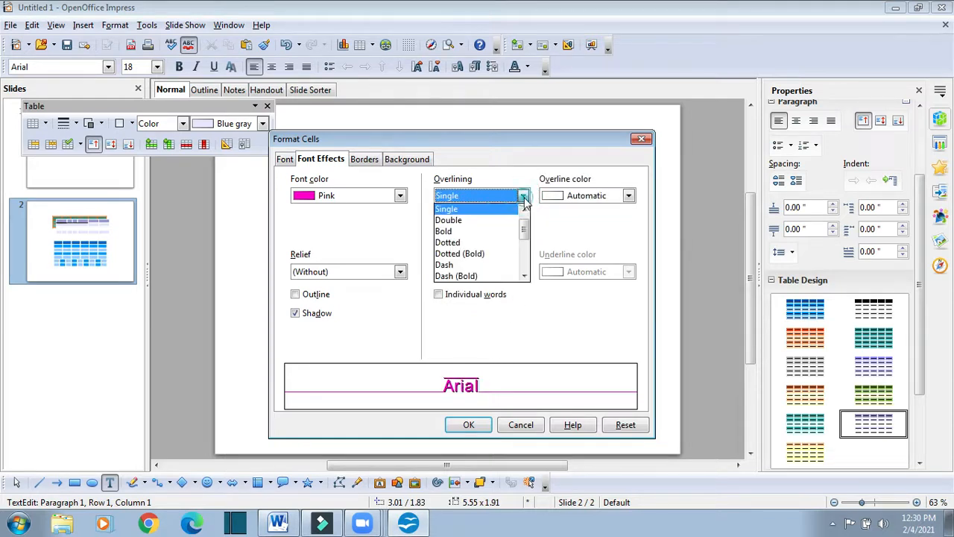
left_click(524, 211)
left_click(476, 208)
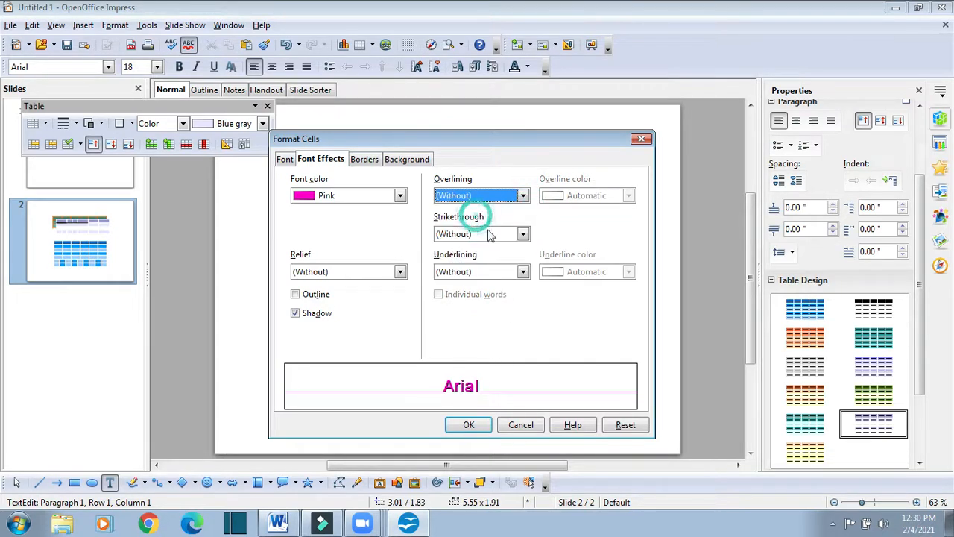
Set both strikethrough and underlining of the cell text to Double, and apply the formatting
left_click(524, 234)
left_click(450, 269)
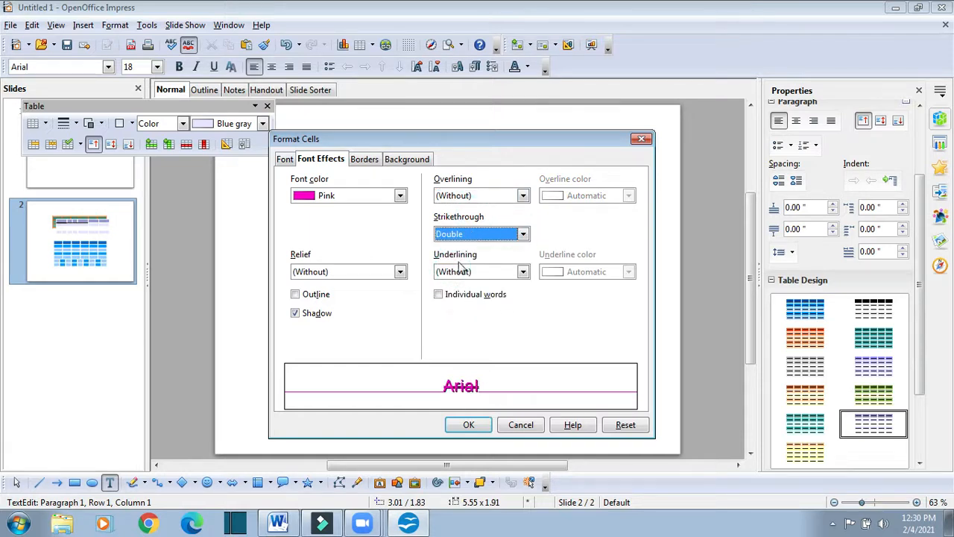
left_click(523, 272)
left_click(462, 307)
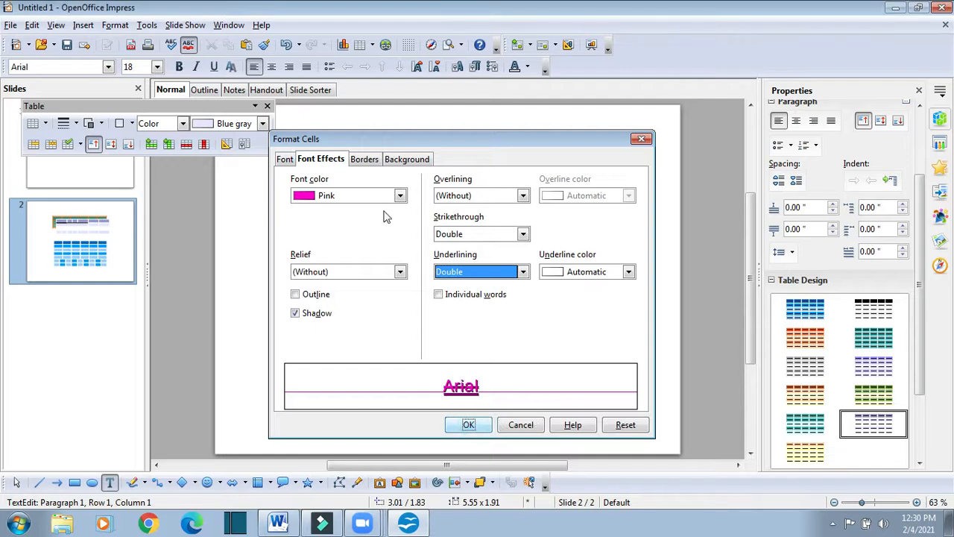
key("Return")
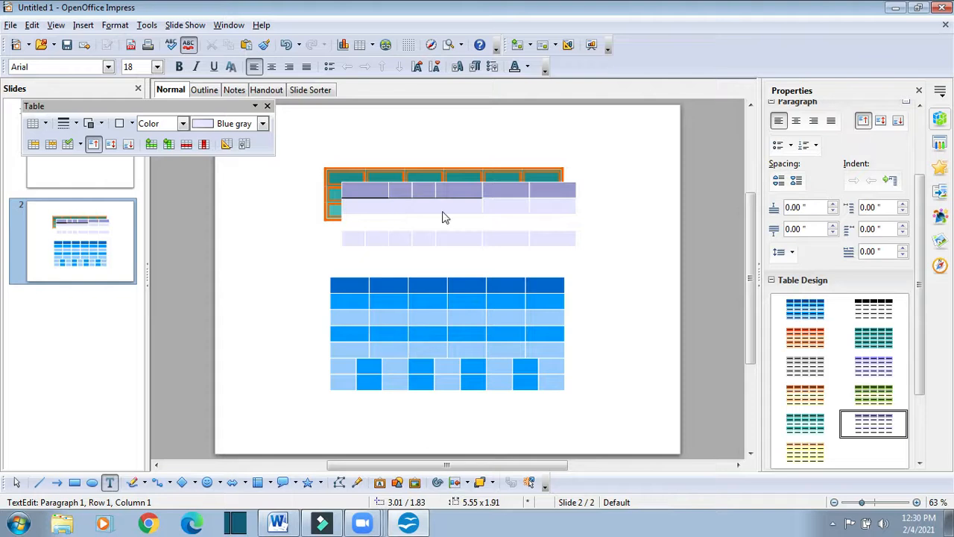
Reapply the Pink font color to the first cell of the lavender table's second row, and deselect the table
left_click(366, 190)
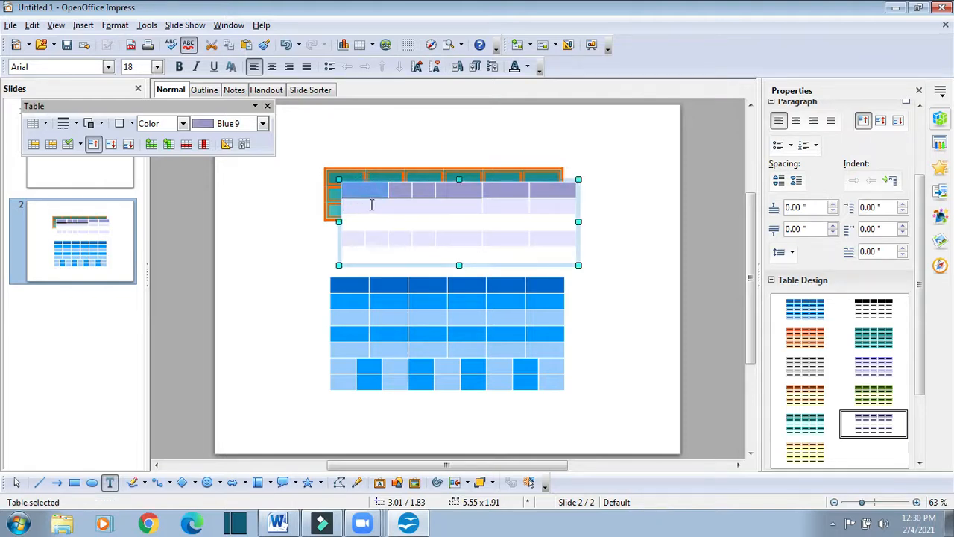
left_click(371, 205)
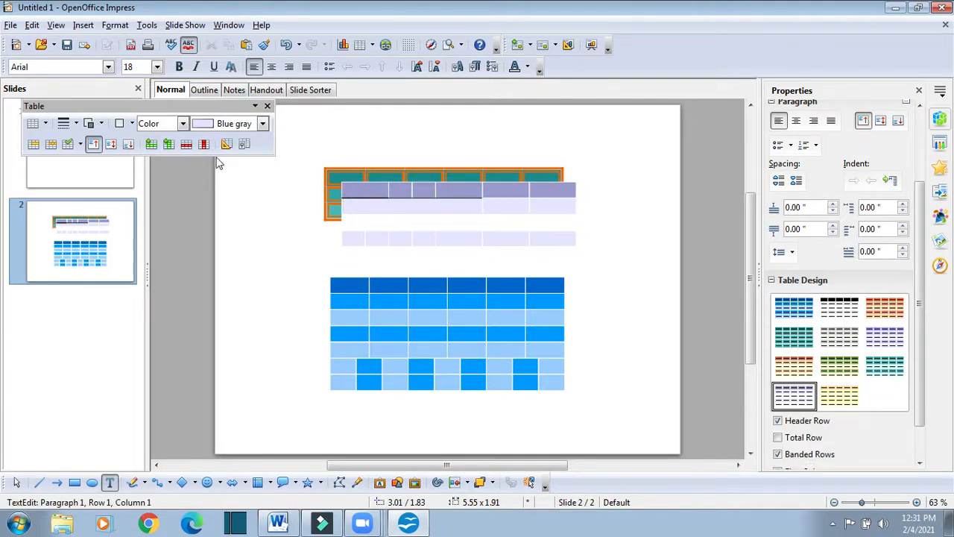
left_click(246, 148)
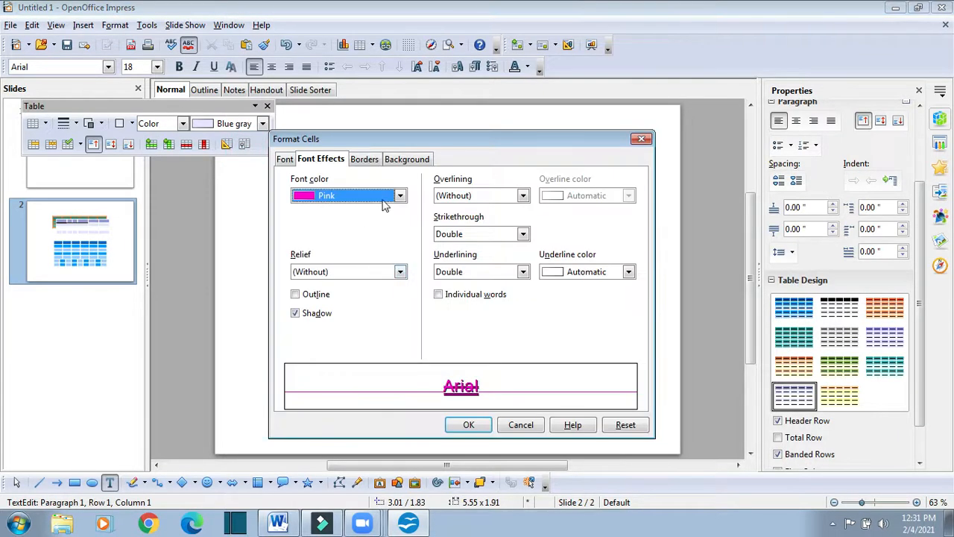
left_click(400, 196)
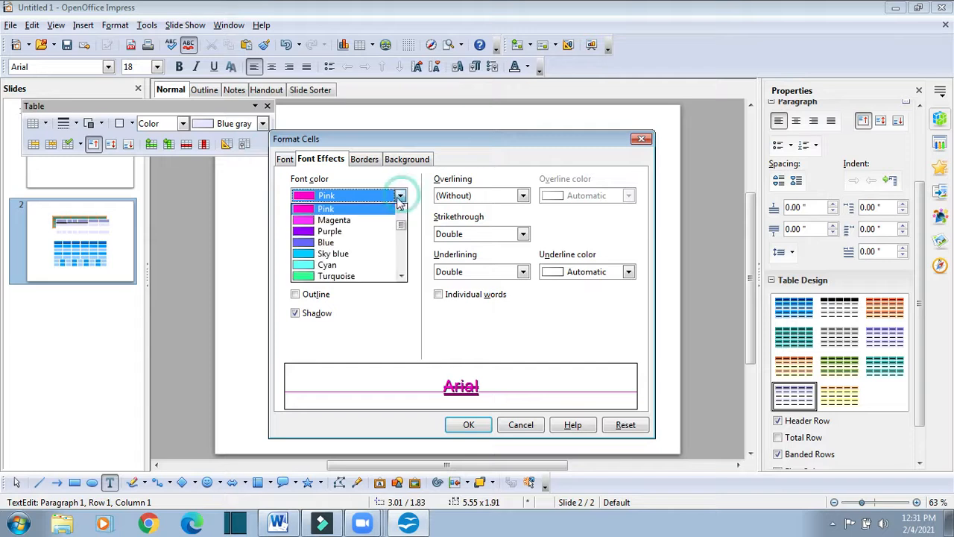
left_click(350, 209)
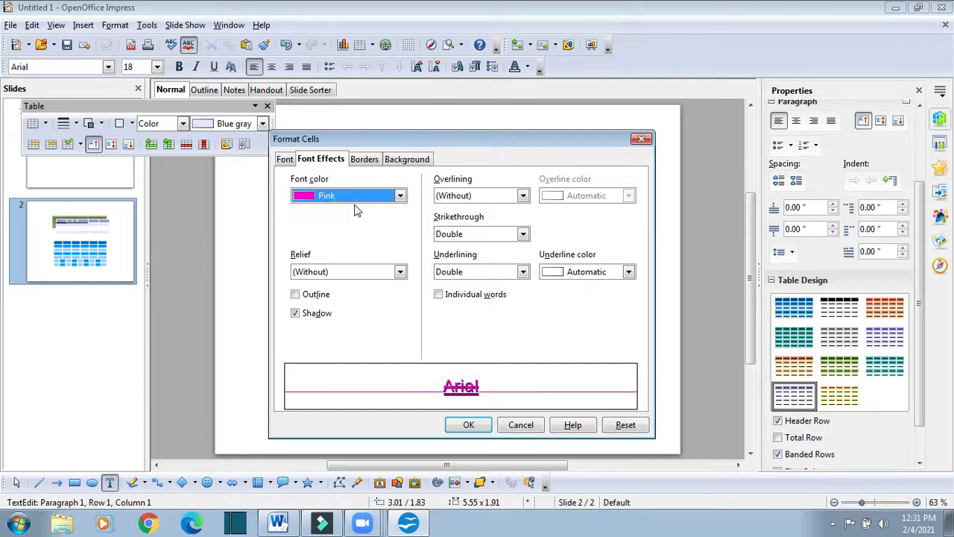
left_click(460, 423)
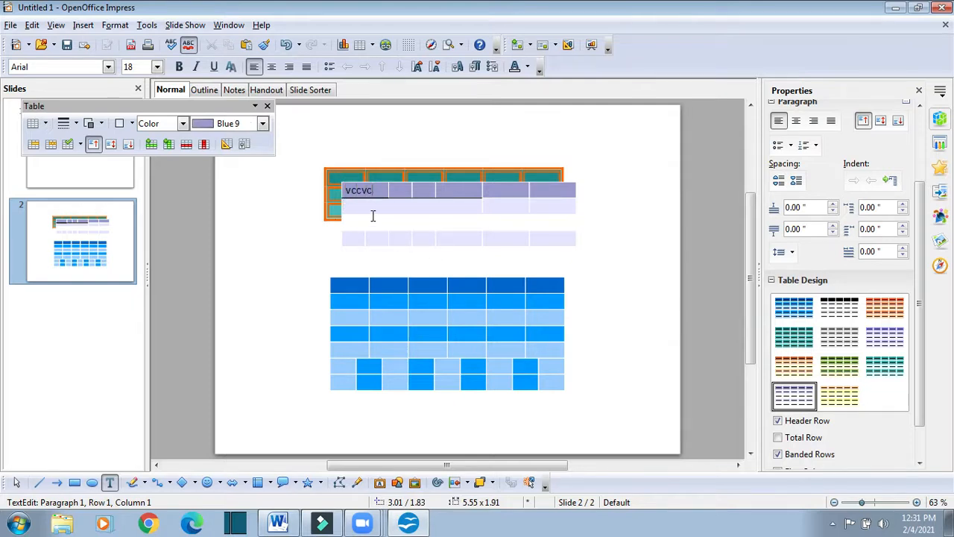
left_click(412, 218)
left_click(647, 164)
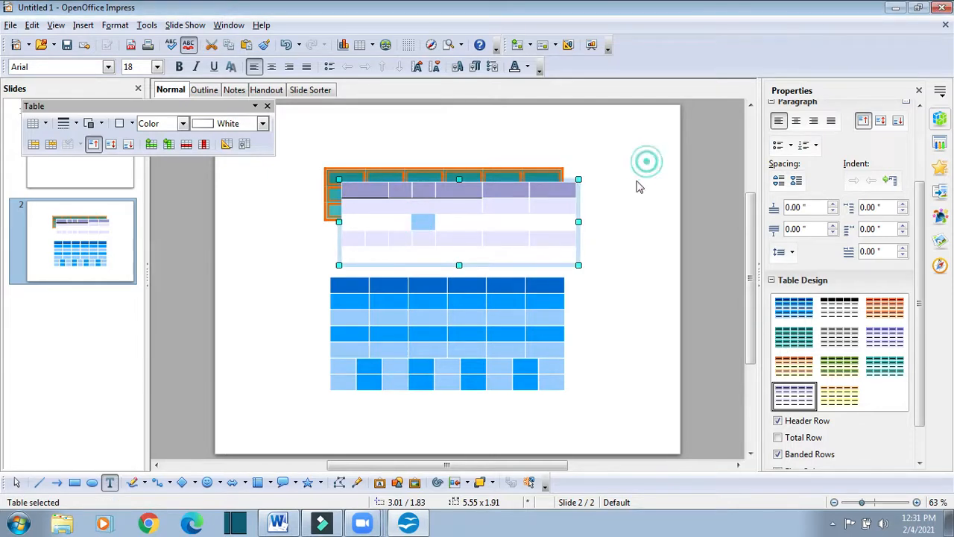
Set the font color of the first cell in the lavender table's fourth row to Pink, and enter "text" there
left_click(359, 240)
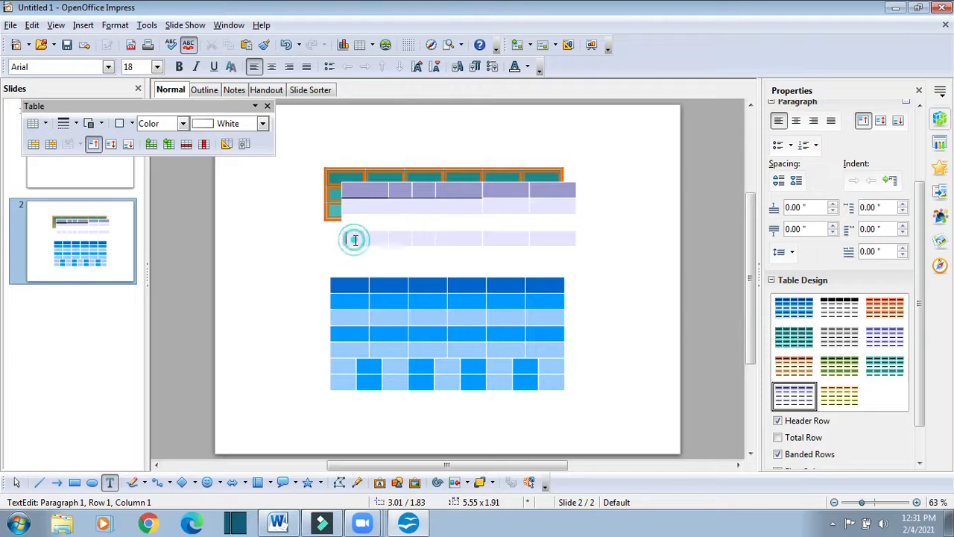
left_click(245, 145)
left_click(401, 196)
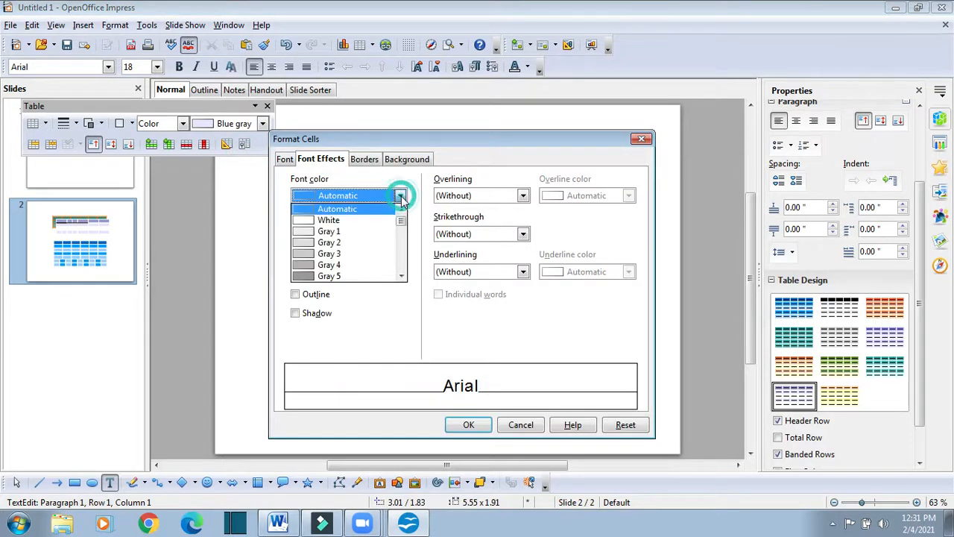
scroll(362, 240, "down", 4)
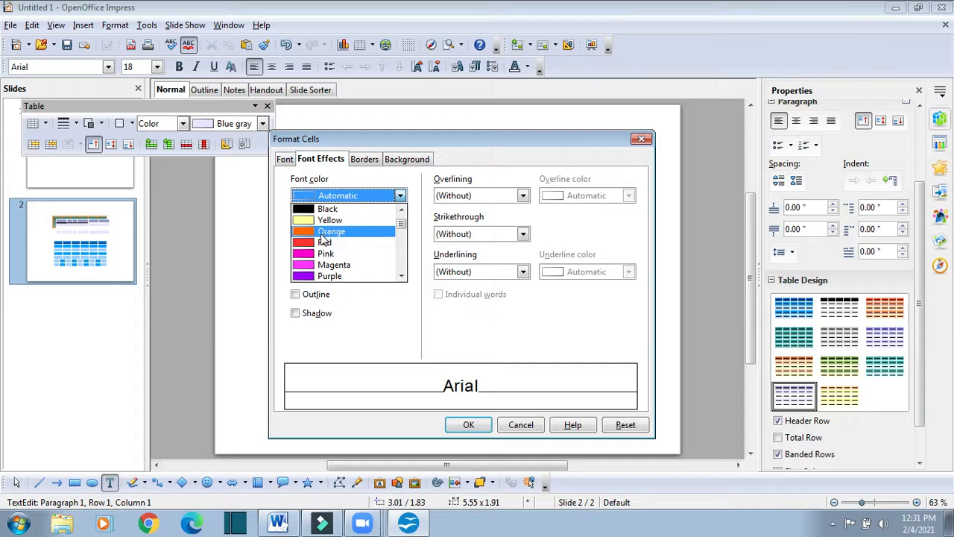
left_click(325, 254)
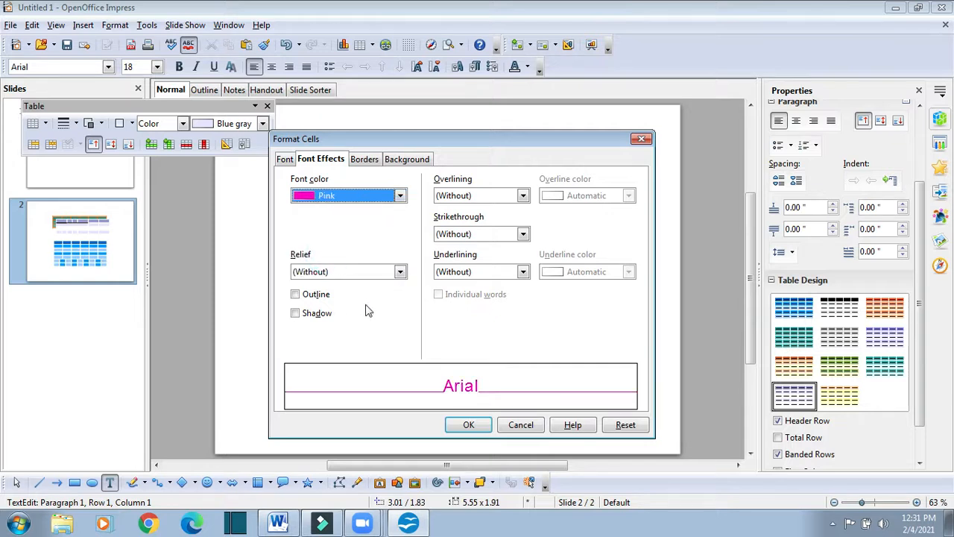
left_click(469, 424)
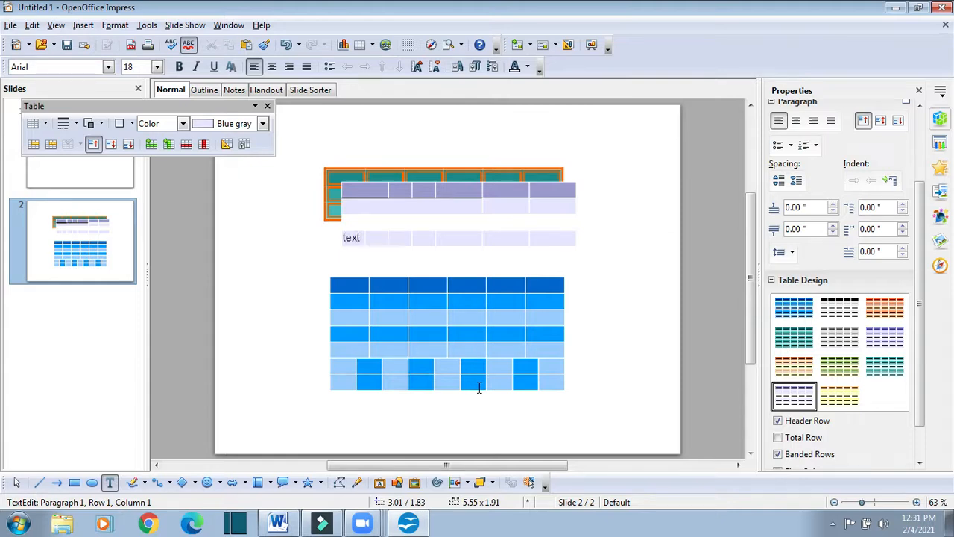
left_click(649, 294)
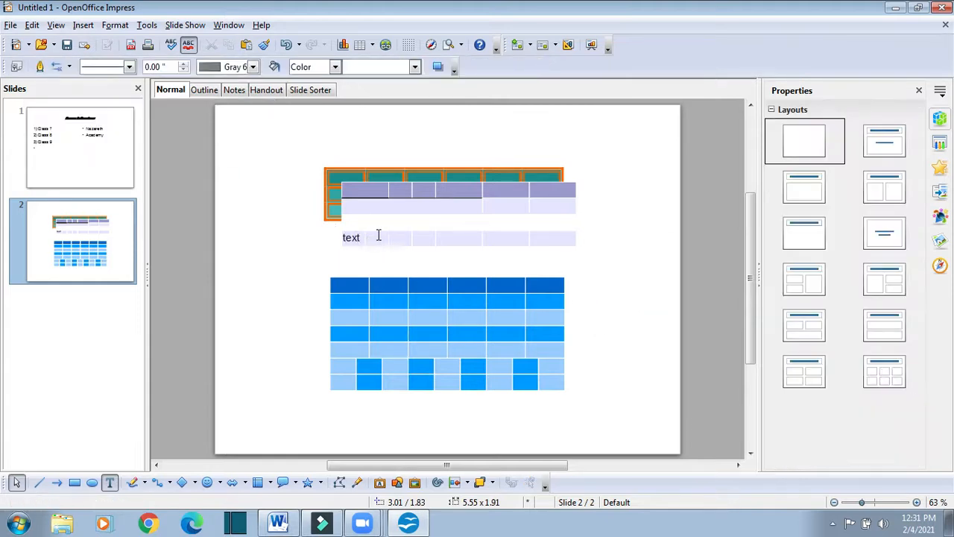
Set the font color of the lavender table's first header cell to Red, and enter "red" in the fourth row's second cell
left_click(395, 225)
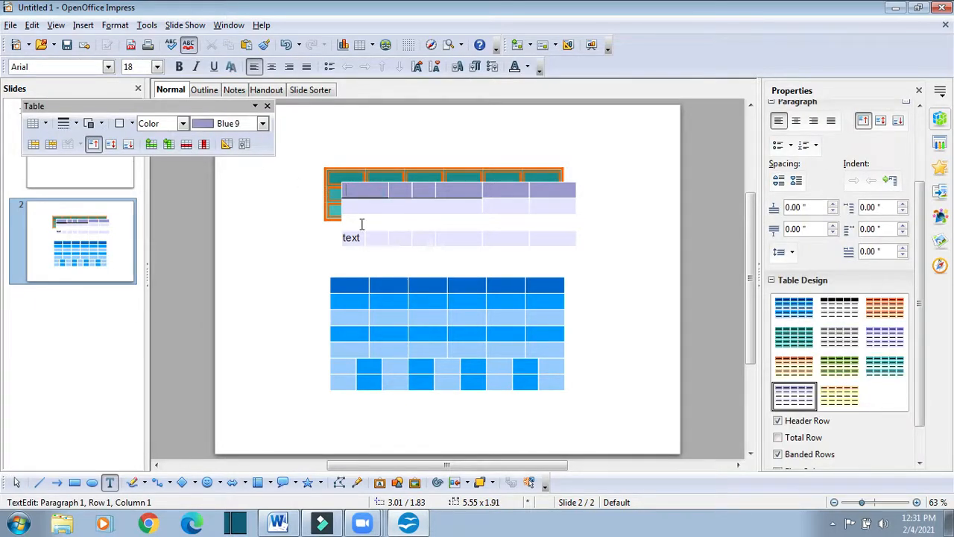
left_click(245, 144)
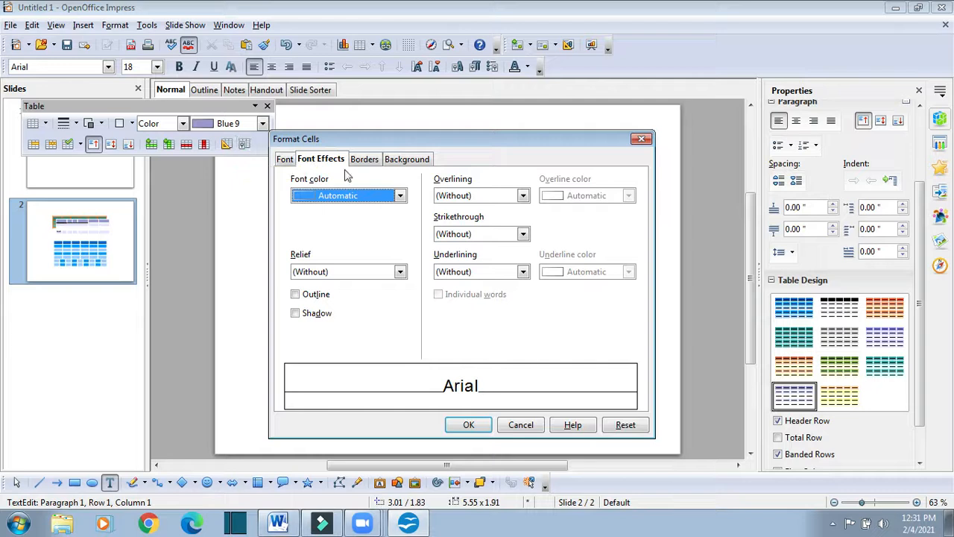
left_click(401, 196)
scroll(336, 242, "down", 4)
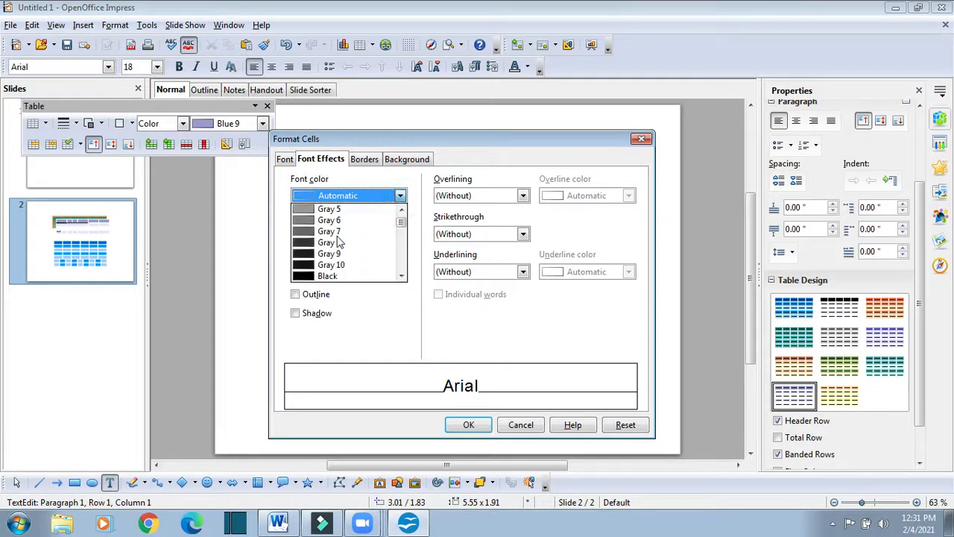
left_click(336, 242)
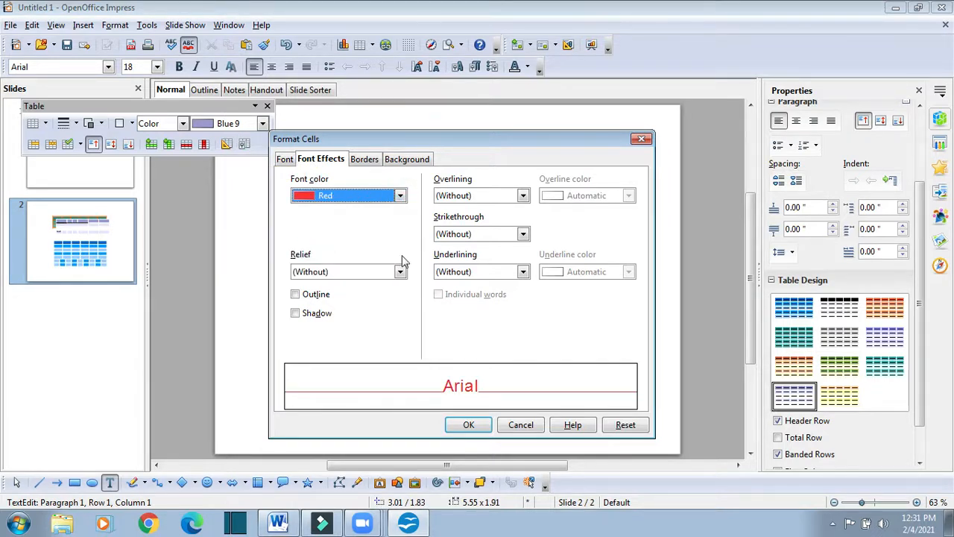
left_click(468, 425)
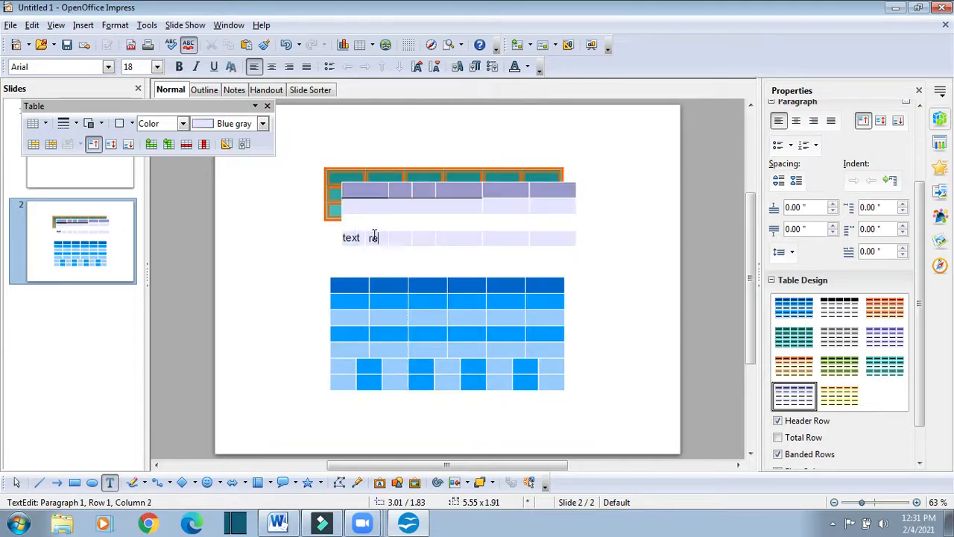
type("d")
left_click(606, 270)
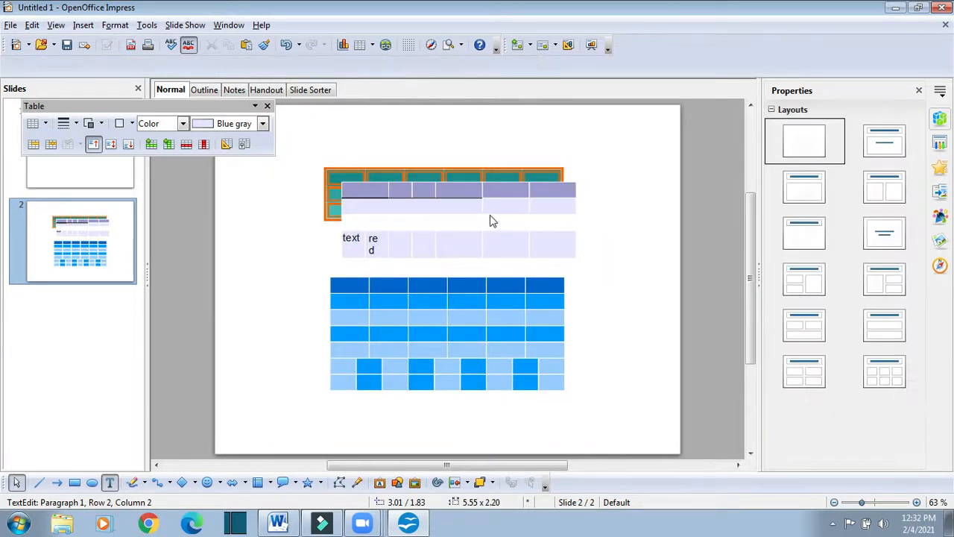
Move the lavender table below the blue table so it no longer overlaps the teal table
left_click(406, 186)
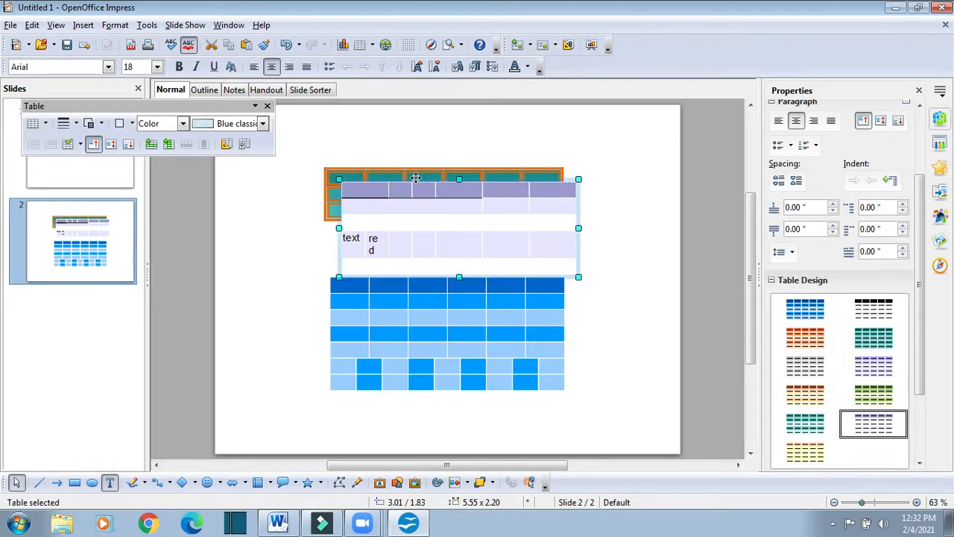
left_click_drag(415, 178, 315, 400)
Set the font color of the blue table's second-row, second-column cell to Red through the table properties
left_click(372, 300)
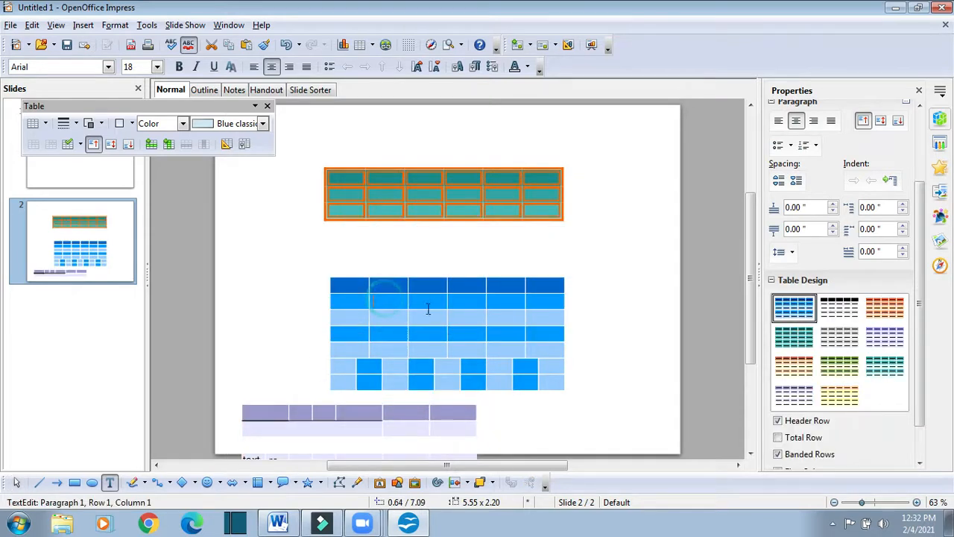
left_click(244, 144)
left_click(400, 196)
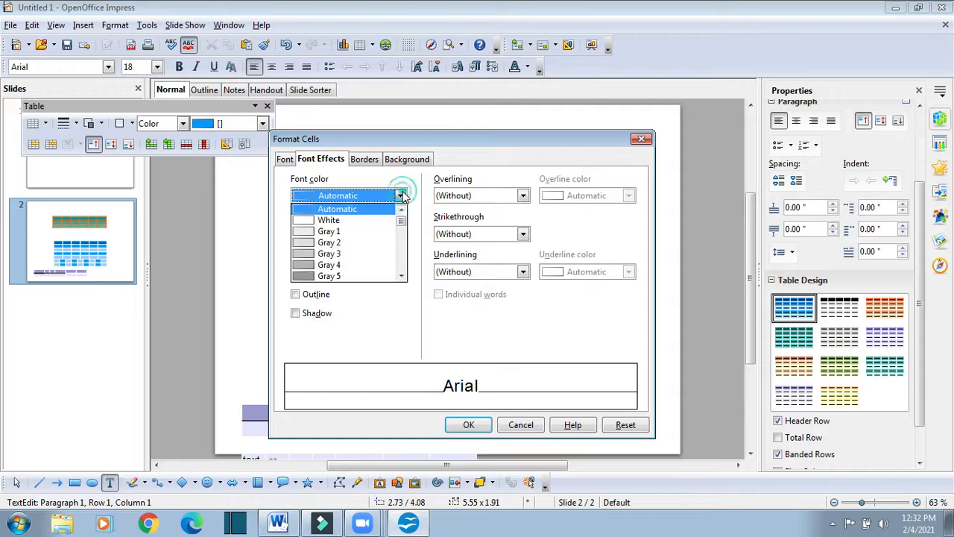
scroll(358, 249, "down", 2)
scroll(356, 252, "down", 2)
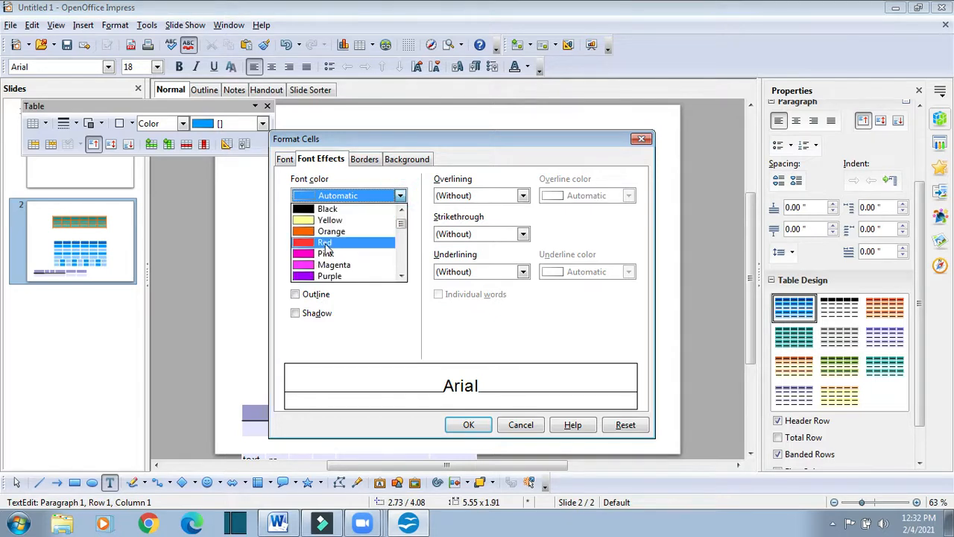
left_click(344, 244)
left_click(460, 425)
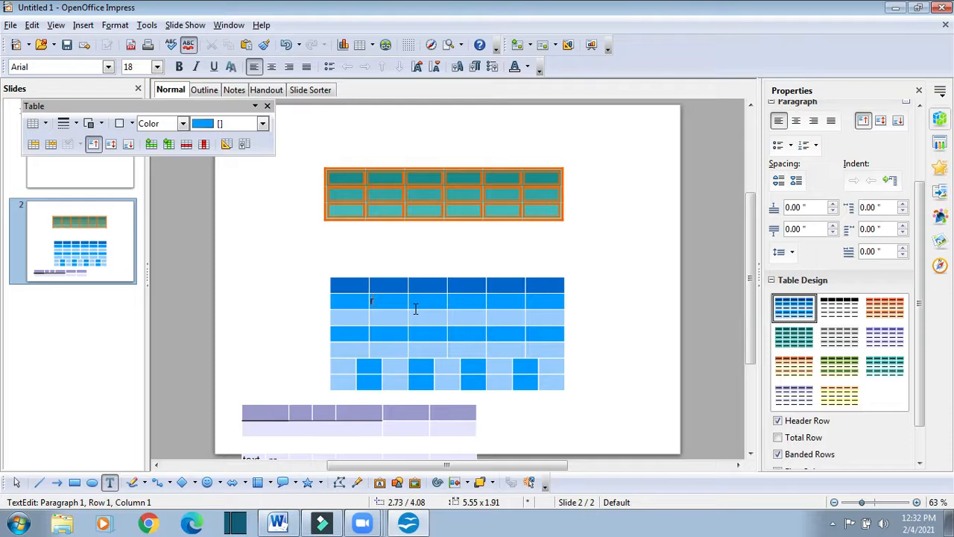
left_click(592, 279)
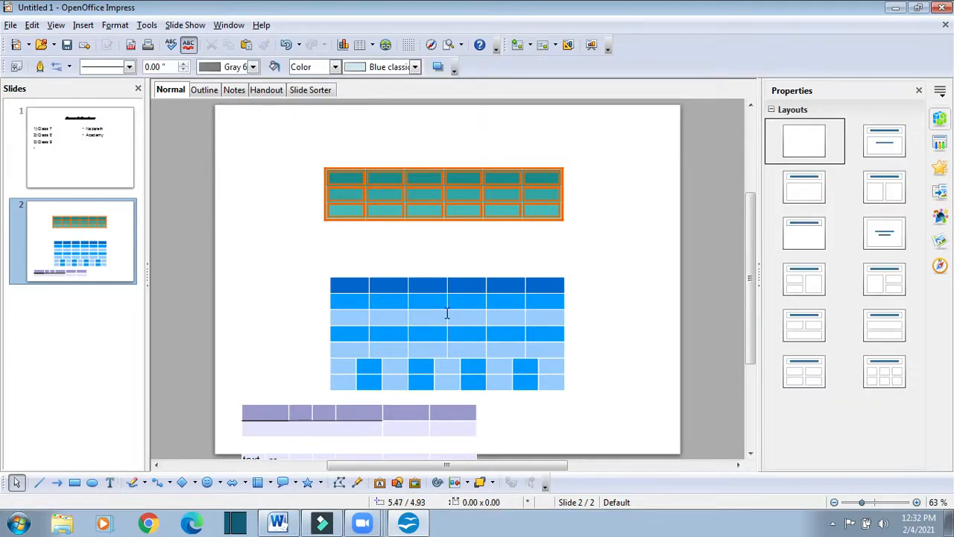
left_click(439, 319)
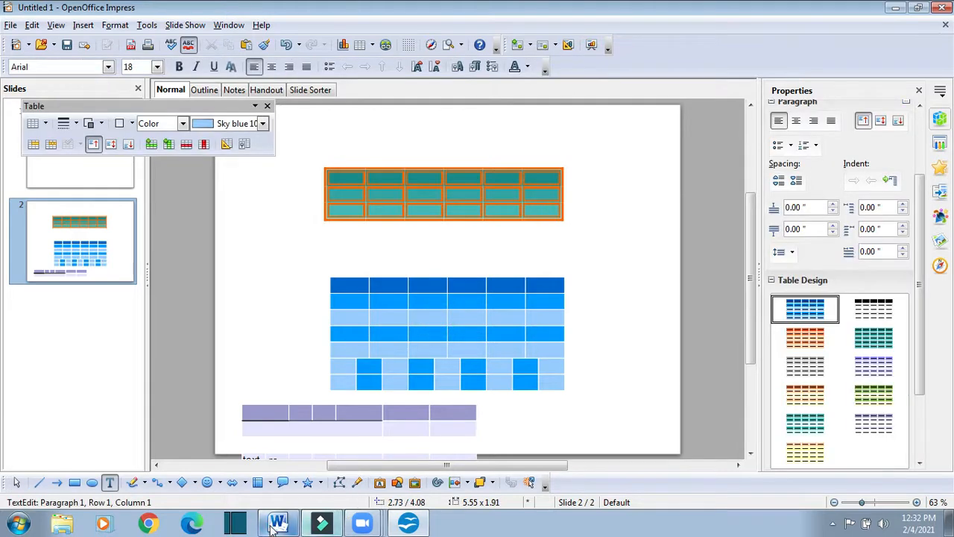
Switch to the Word notes and highlight the "Inserting images" heading, followed by the question on inserting images using a placeholder
left_click(278, 522)
scroll(435, 392, "down", 2)
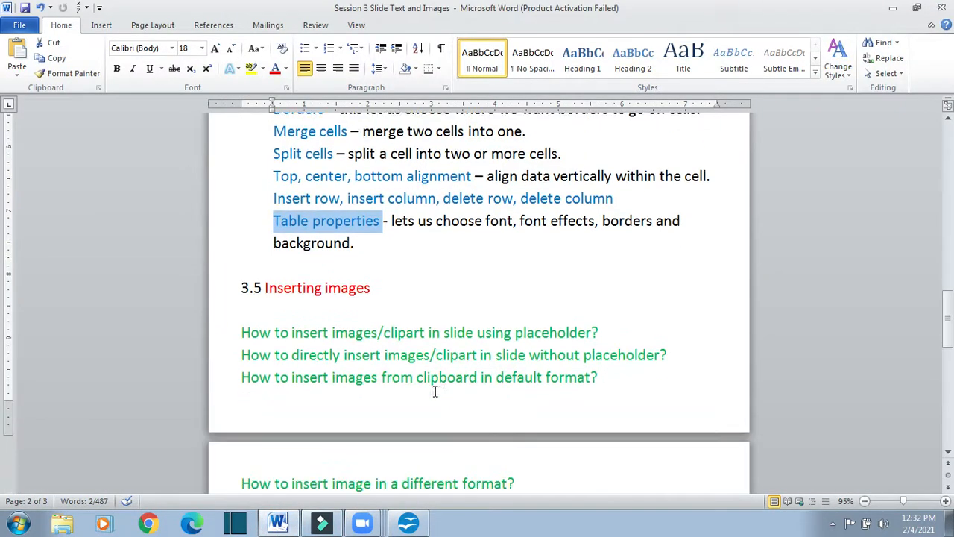
left_click_drag(376, 289, 266, 291)
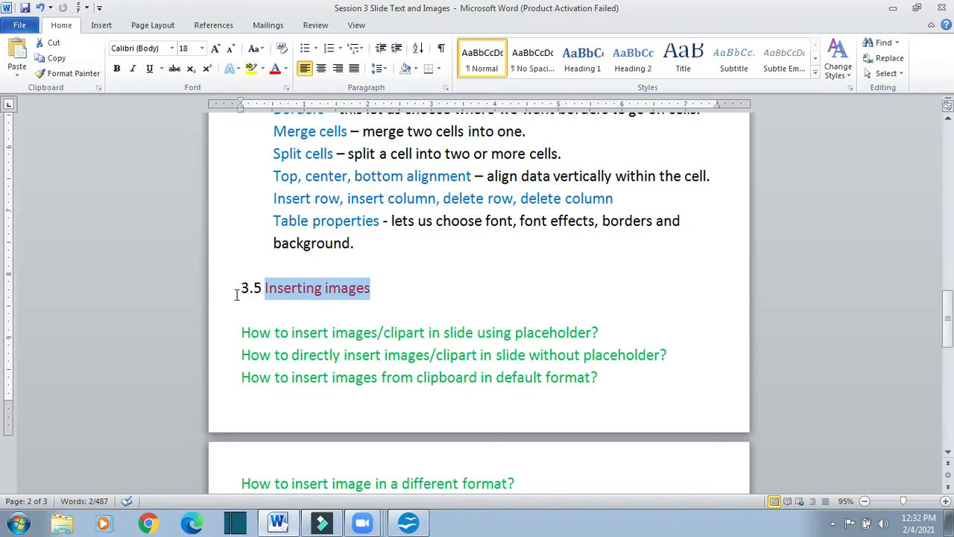
left_click(385, 290)
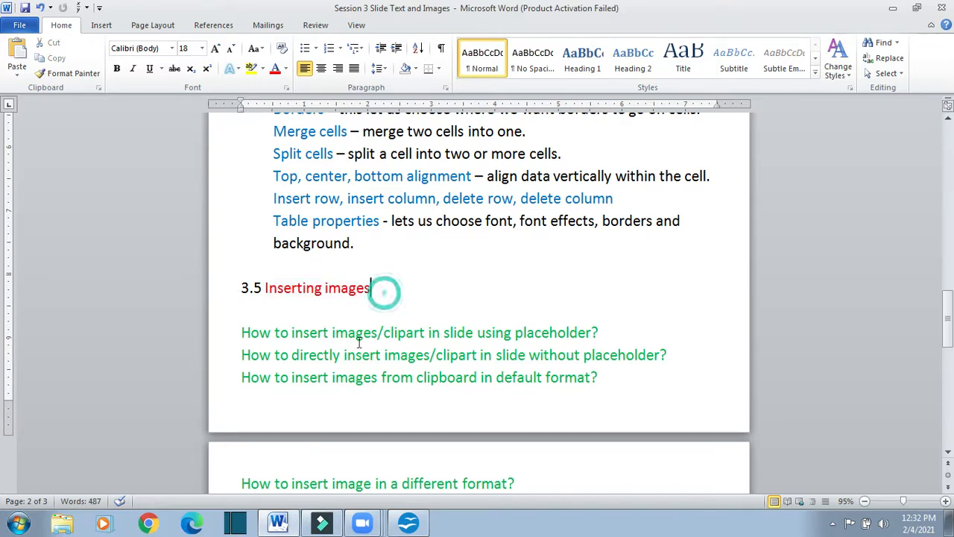
left_click_drag(239, 333, 603, 336)
Return to Impress and add a new slide with a title and two side-by-side content placeholders
left_click(409, 524)
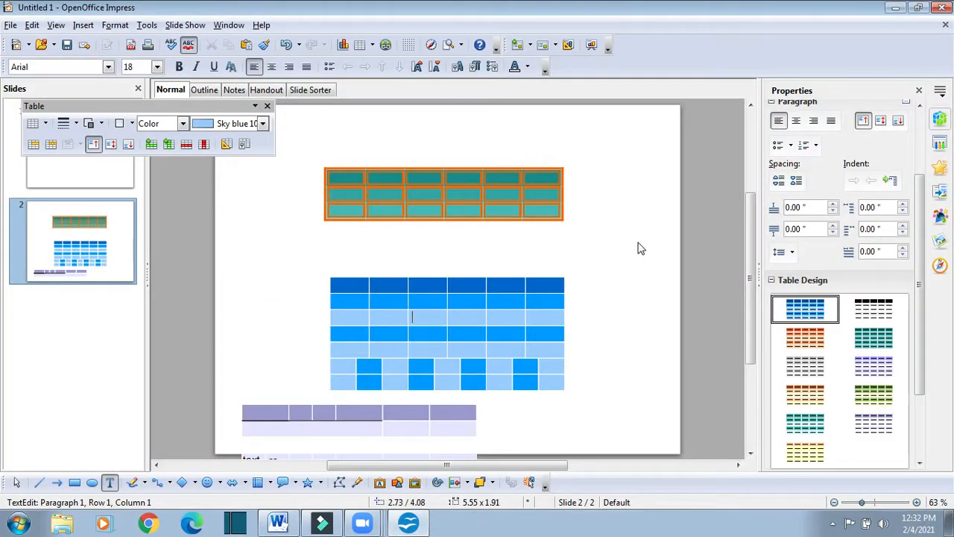
left_click(83, 26)
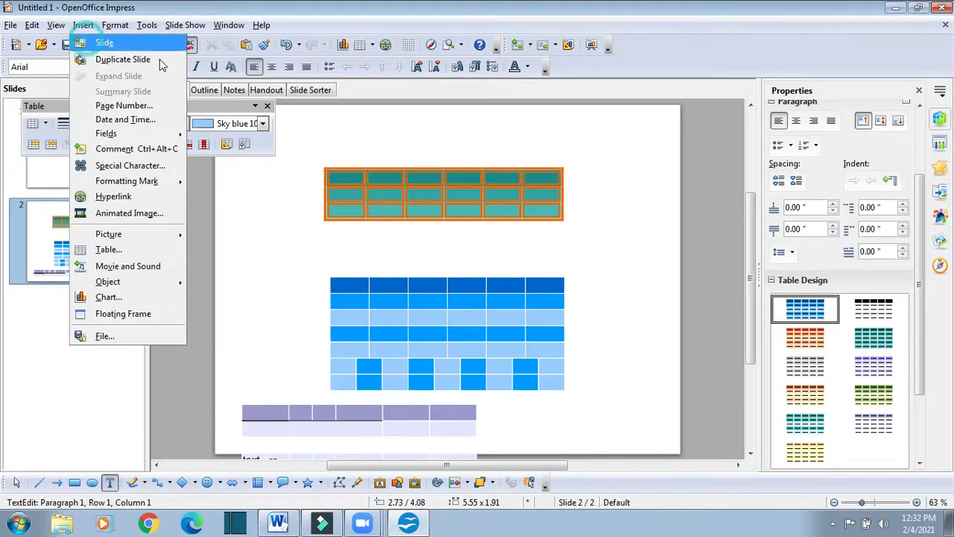
key("Return")
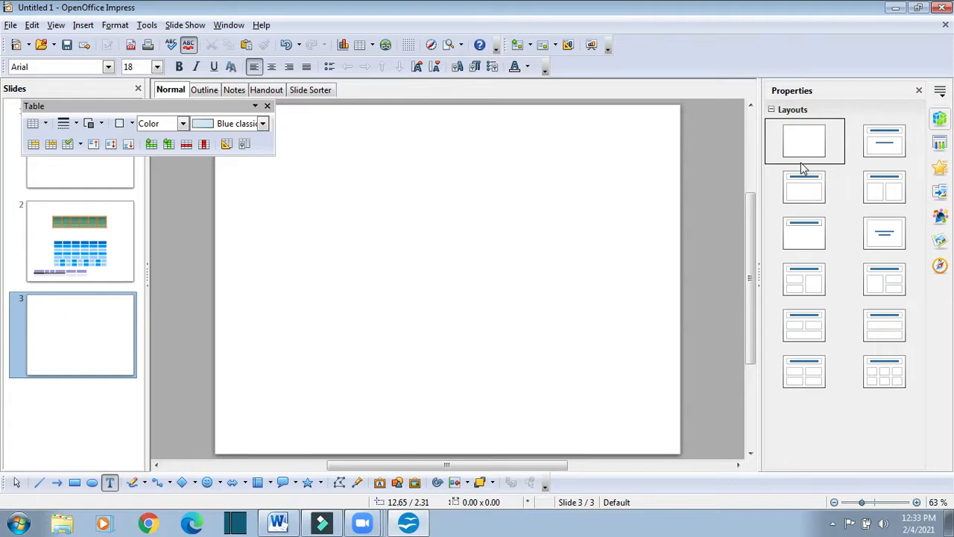
left_click(877, 188)
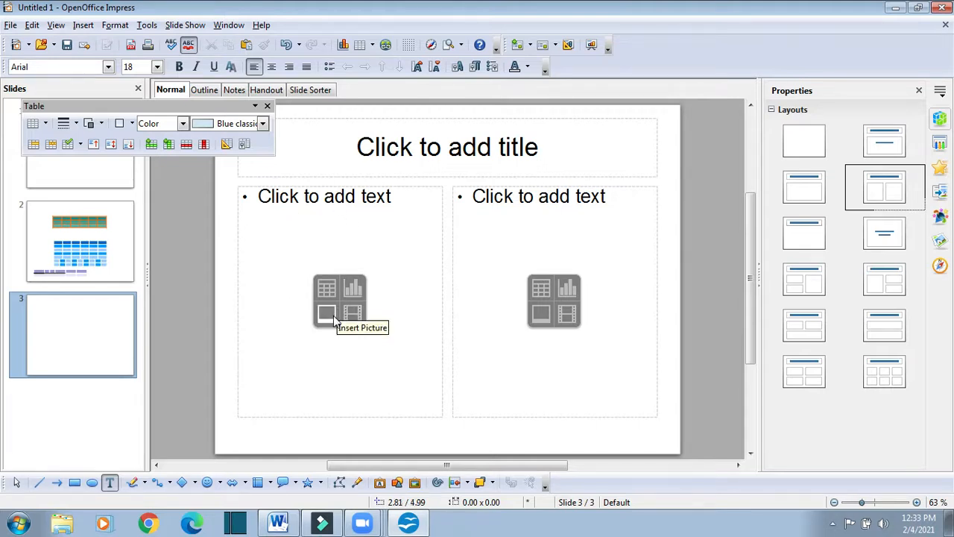
Insert the picture "New Picture (46)" through the first content placeholder of slide 3
left_click(327, 313)
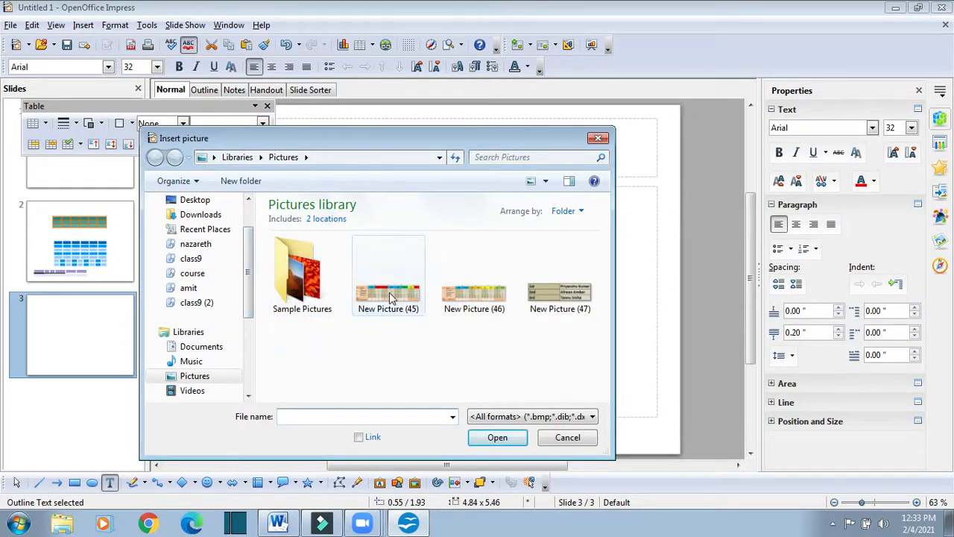
left_click(481, 305)
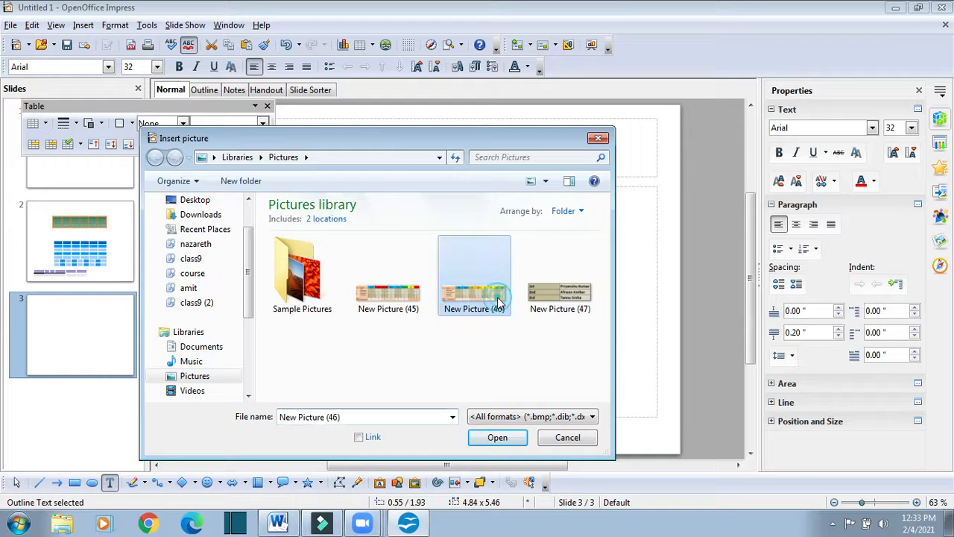
left_click(511, 434)
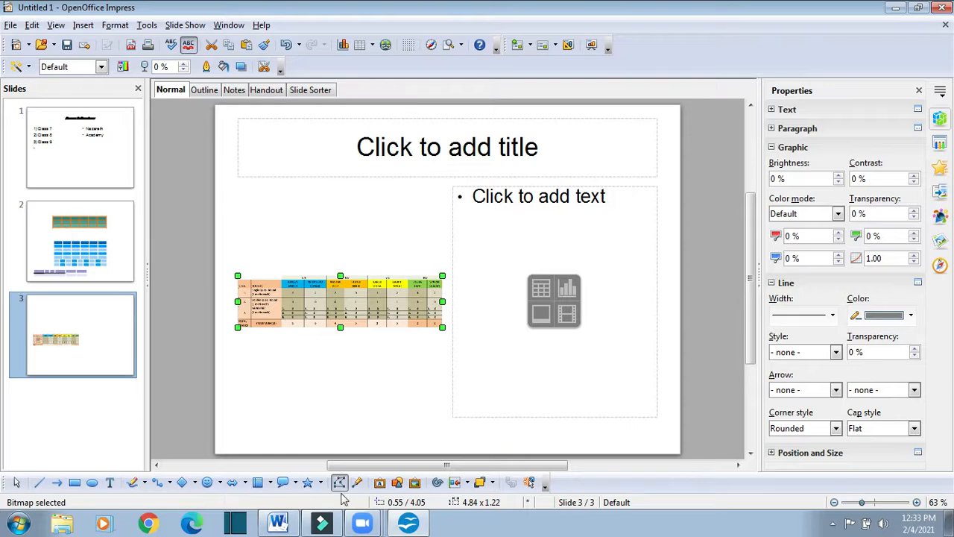
Highlight the question on directly inserting images without a placeholder in the Word notes, and return to Impress
left_click(277, 523)
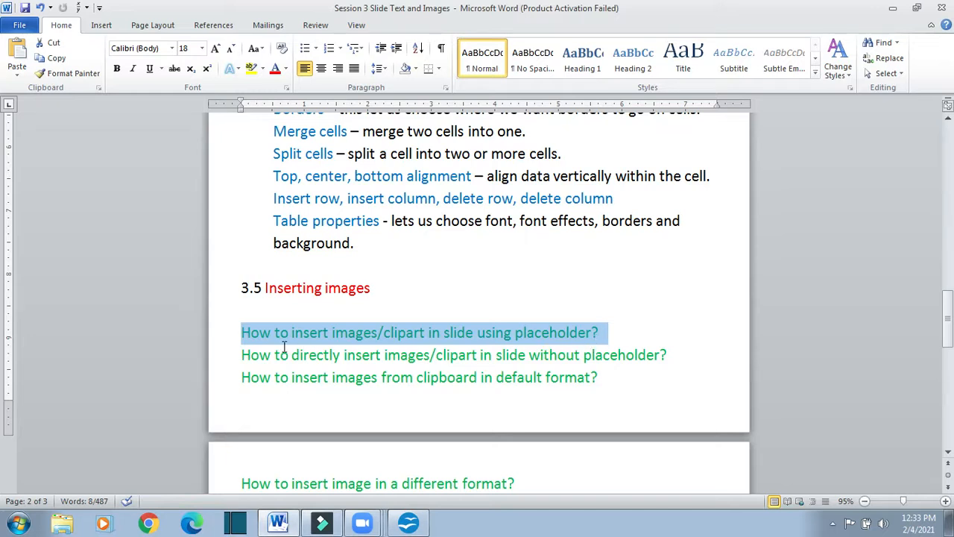
left_click_drag(240, 355, 341, 356)
left_click(411, 524)
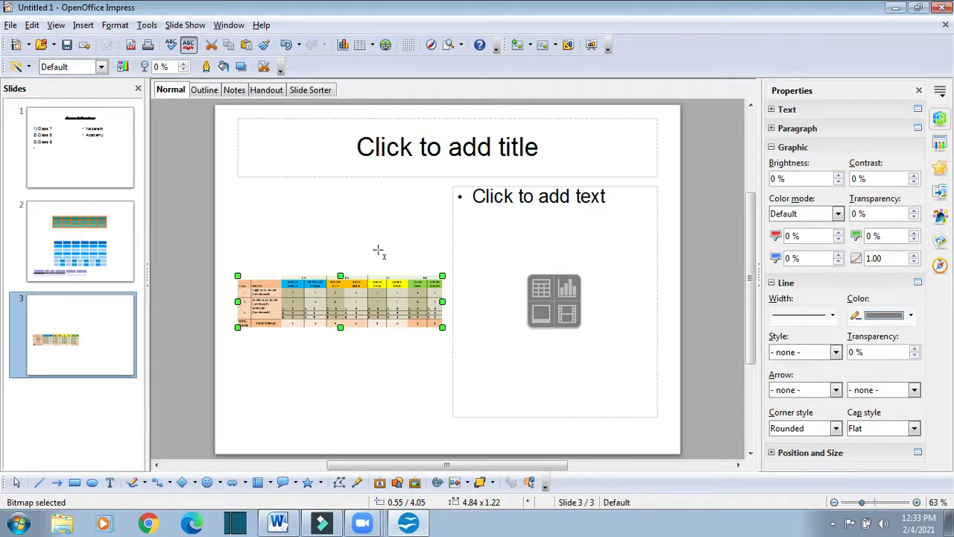
left_click(280, 522)
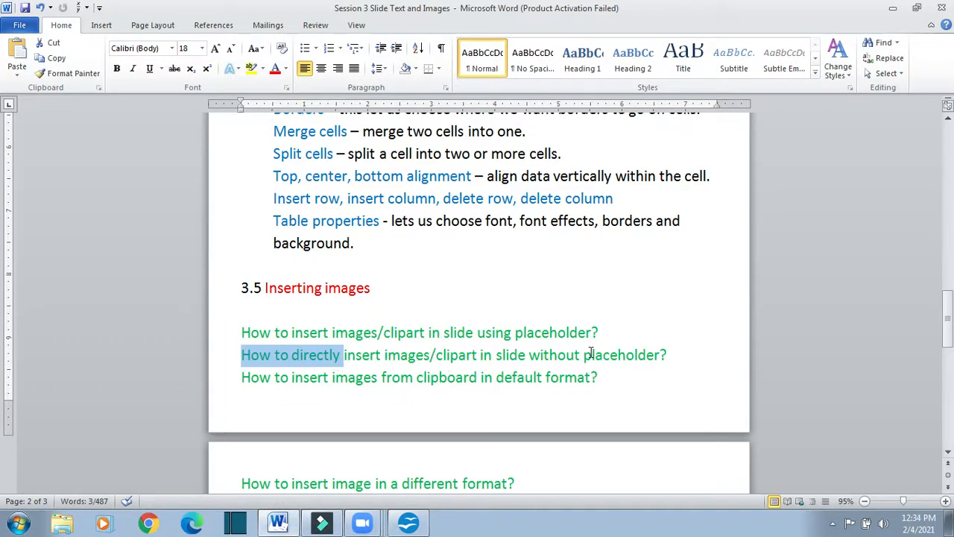
left_click_drag(678, 352, 245, 356)
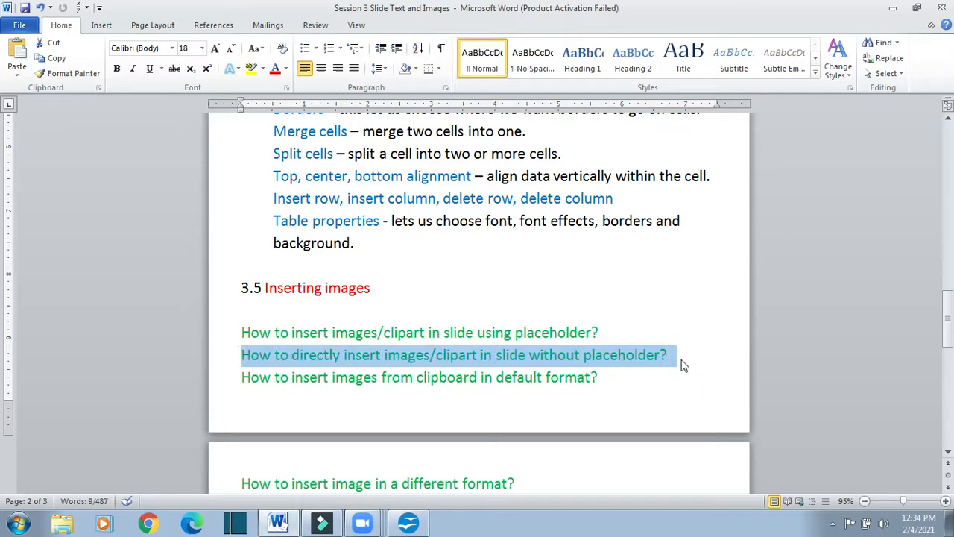
left_click(408, 522)
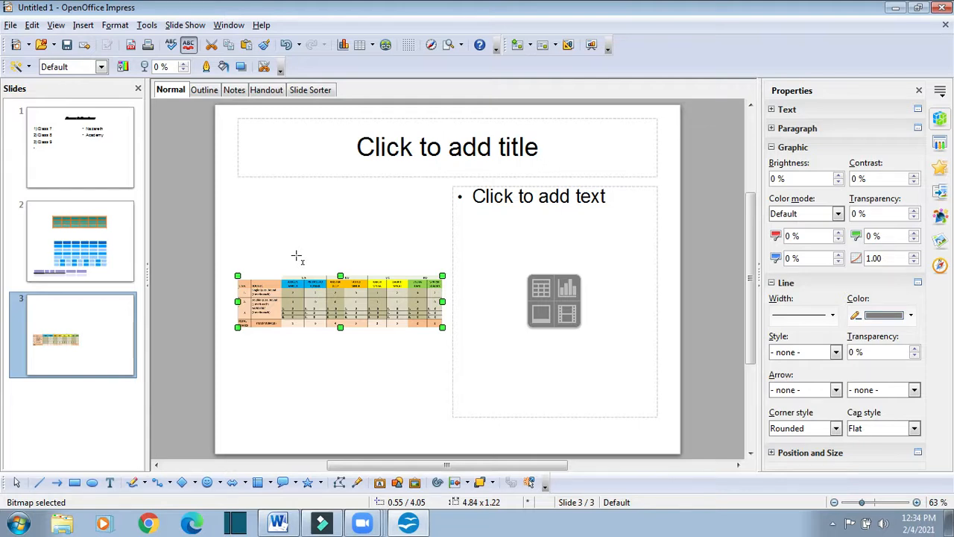
Insert the Desert image from the Sample Pictures folder directly into slide 3 without using a placeholder icon, and deselect it
left_click(199, 212)
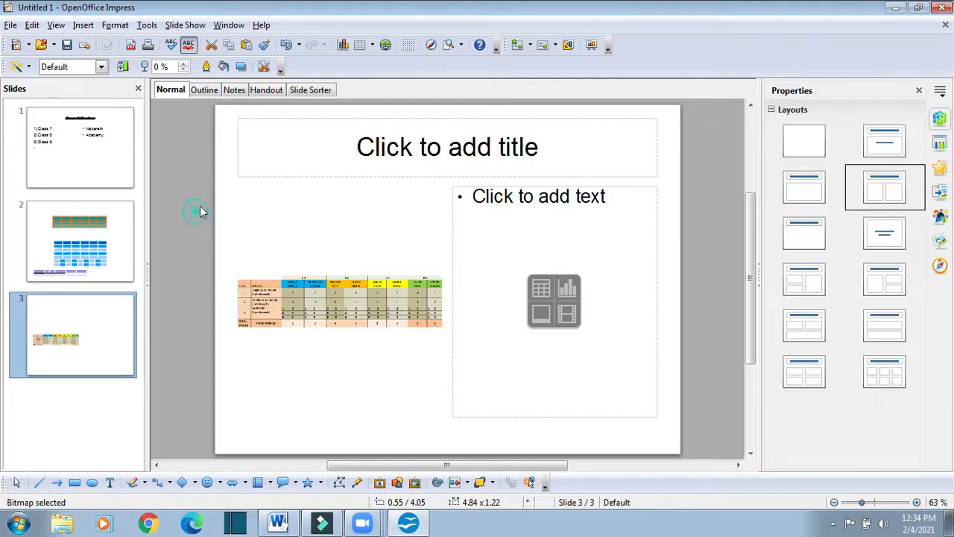
left_click(84, 25)
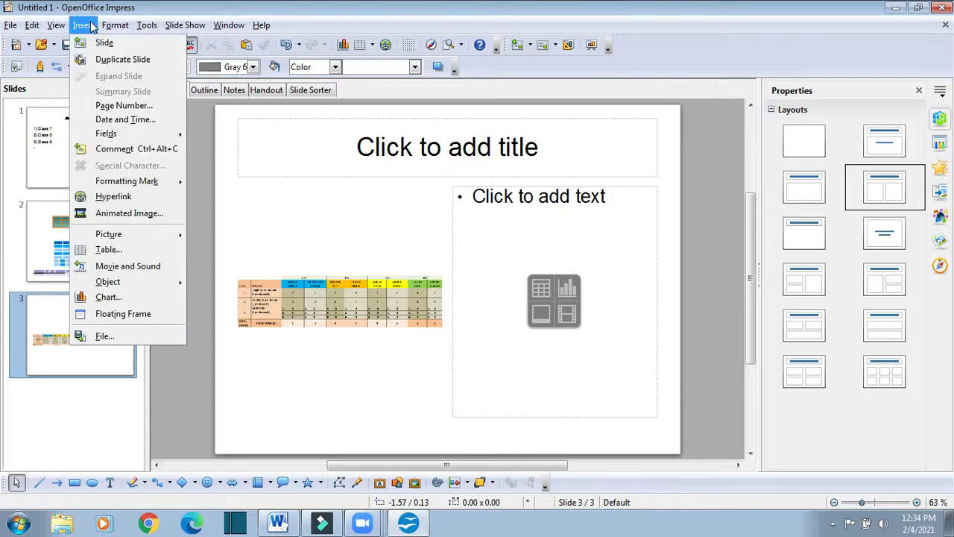
mouse_move(138, 237)
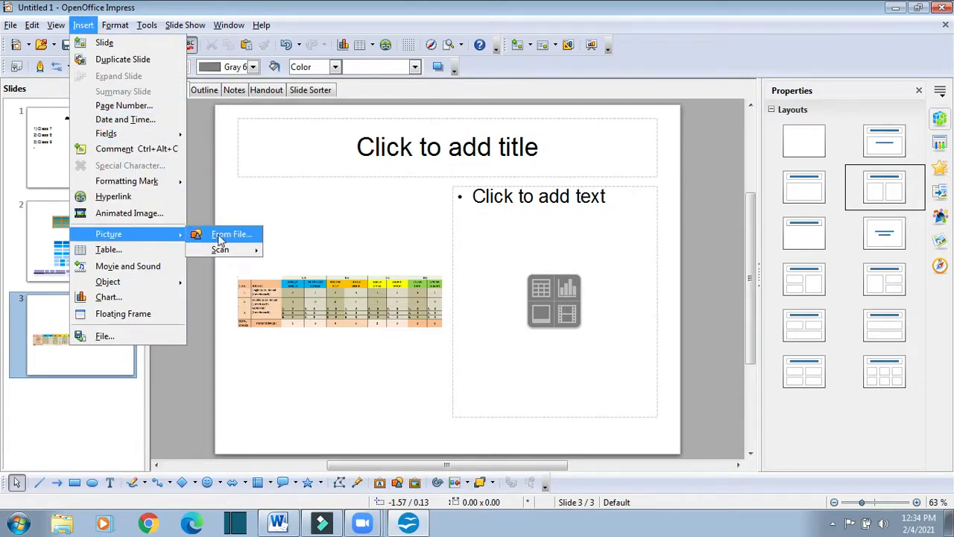
left_click(220, 237)
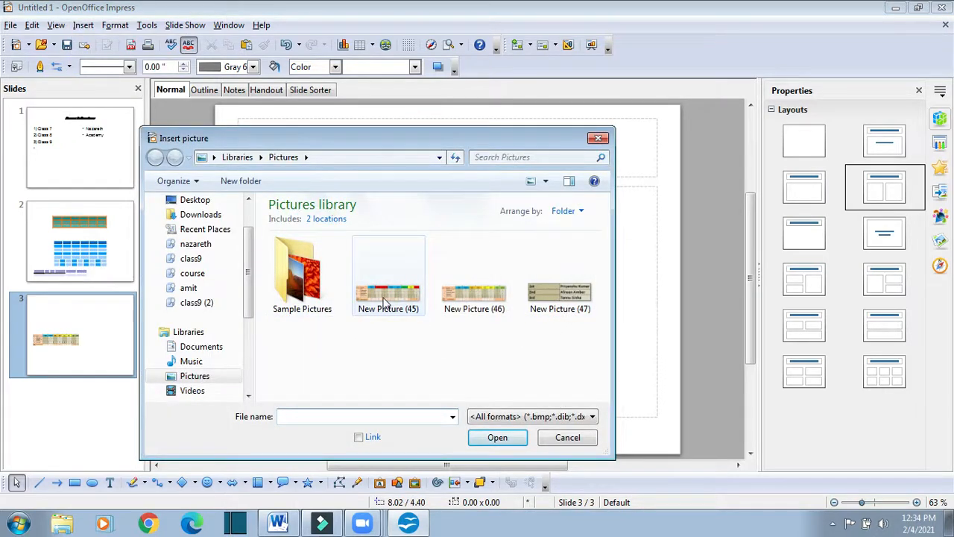
double_click(319, 295)
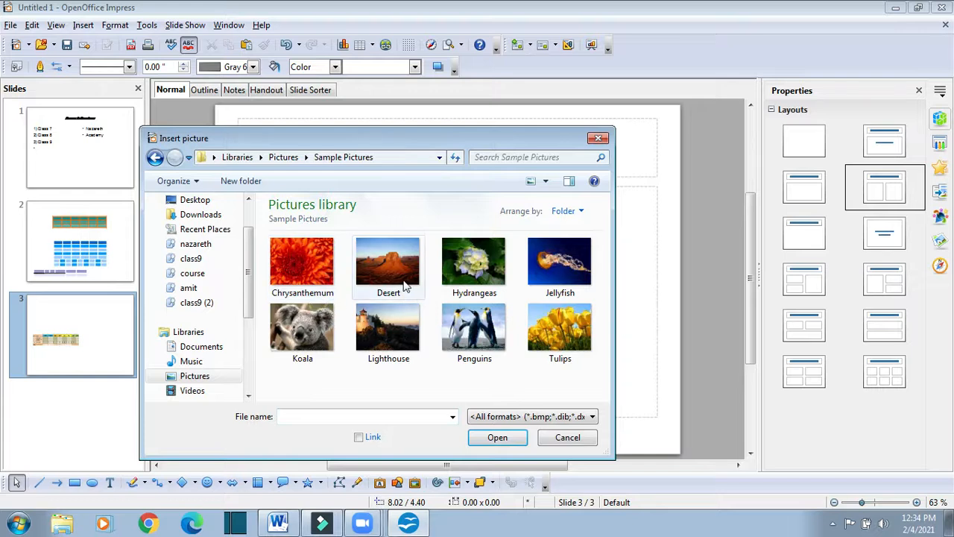
left_click(389, 261)
left_click(496, 438)
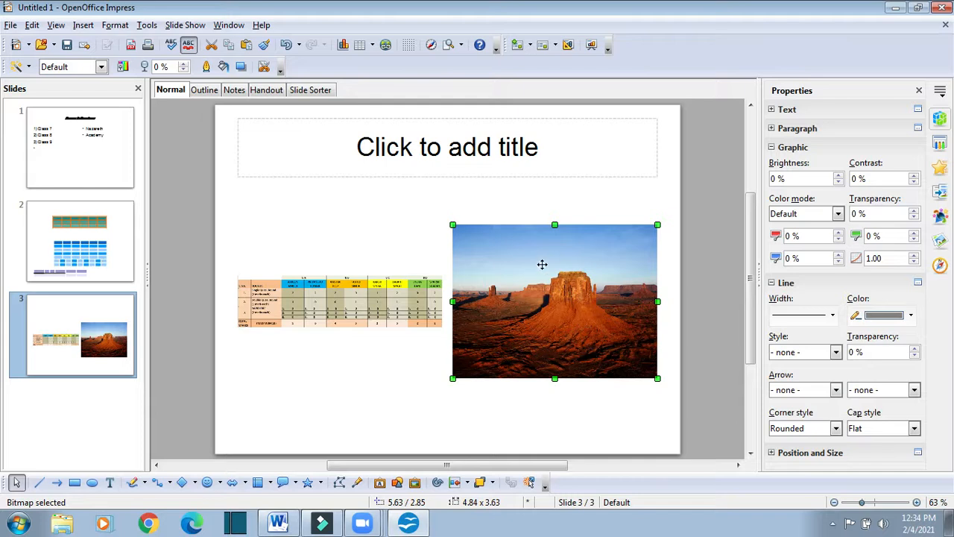
left_click(336, 228)
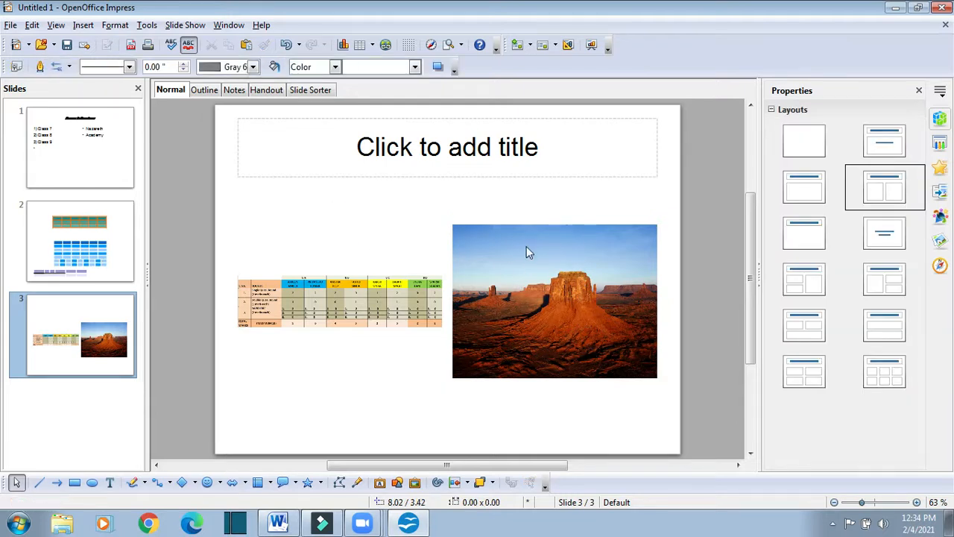
Switch to the Word notes and highlight the question on inserting images from the clipboard in default format
left_click(278, 522)
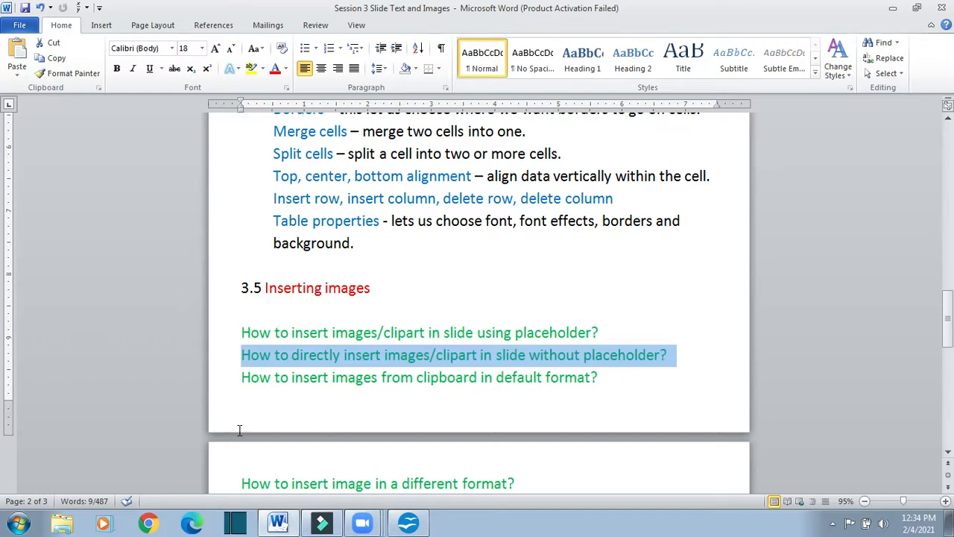
left_click_drag(241, 378, 607, 389)
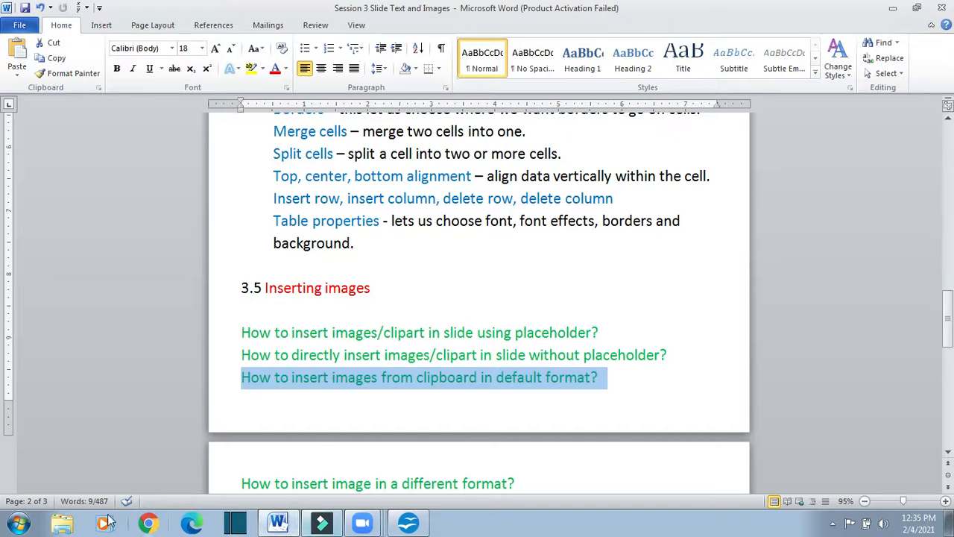
Open Windows Explorer, maximize its window, and go to the Sample Pictures folder in the Pictures library
left_click(62, 524)
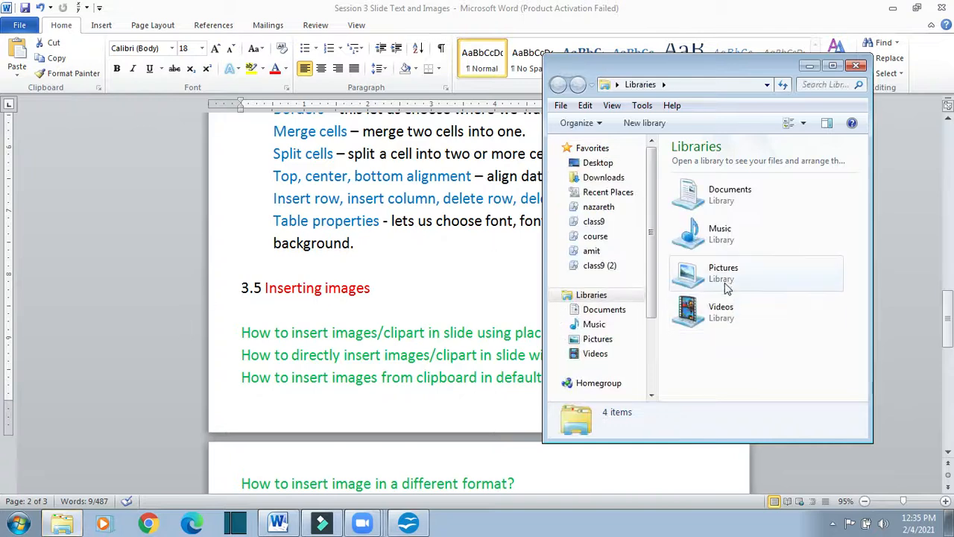
double_click(723, 277)
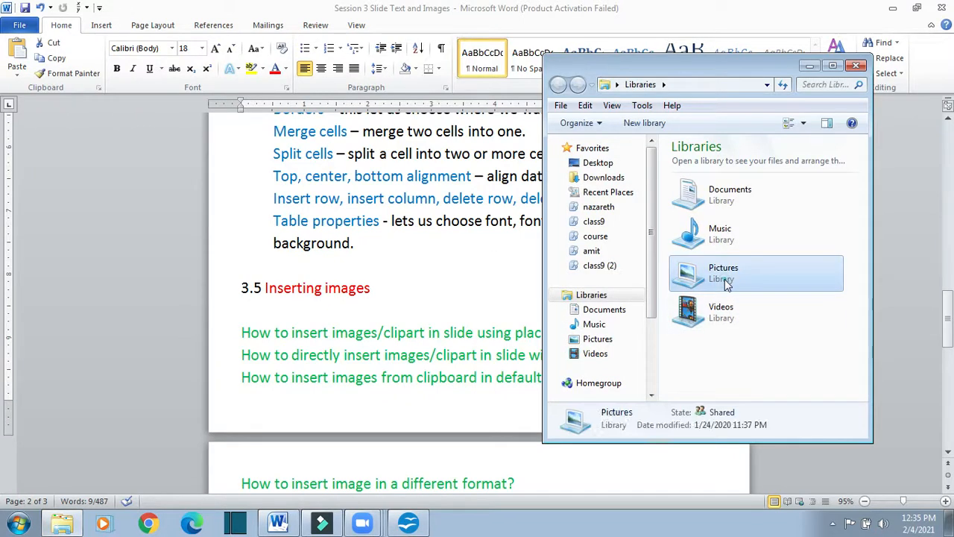
left_click(833, 66)
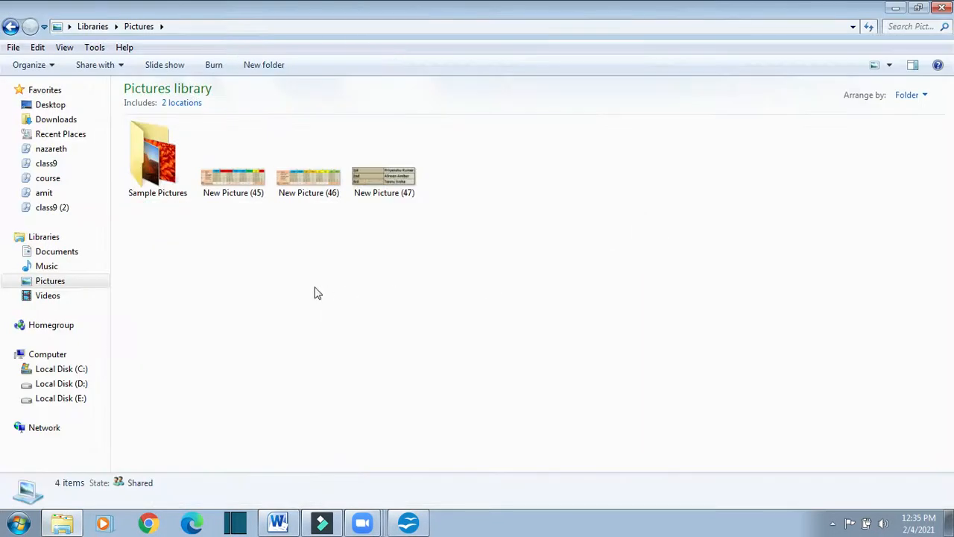
left_click(222, 170)
left_click(184, 173)
double_click(184, 173)
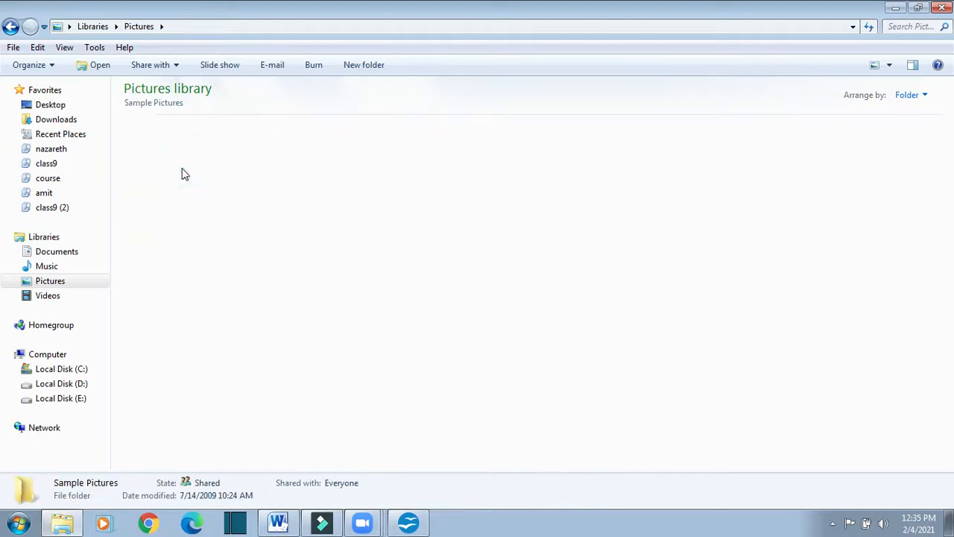
Copy the Lighthouse image file from the Sample Pictures folder to the clipboard
left_click(524, 164)
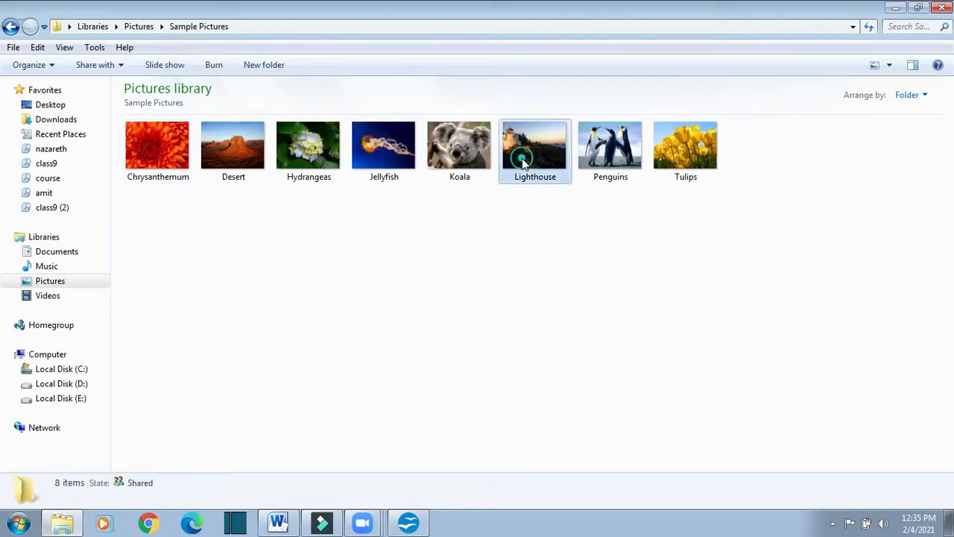
right_click(524, 164)
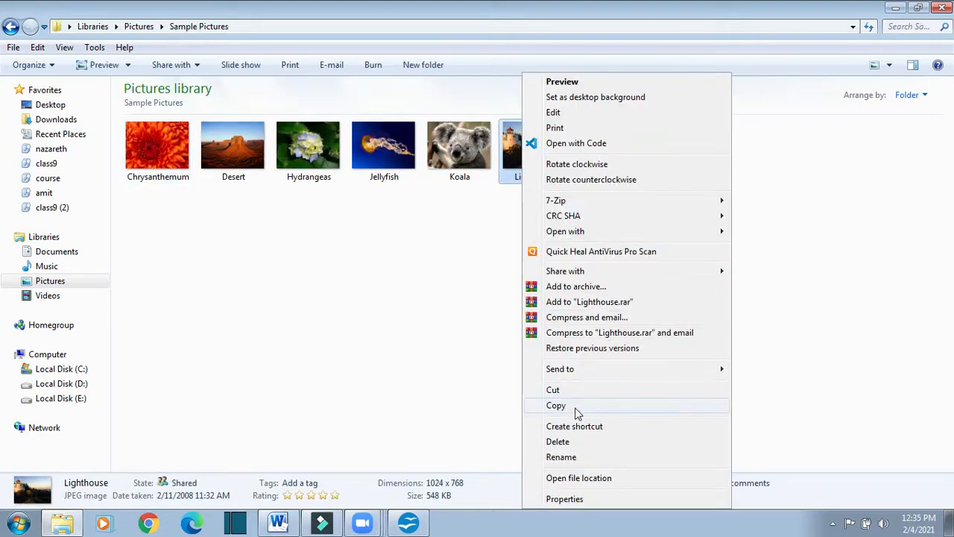
left_click(433, 351)
left_click(550, 163)
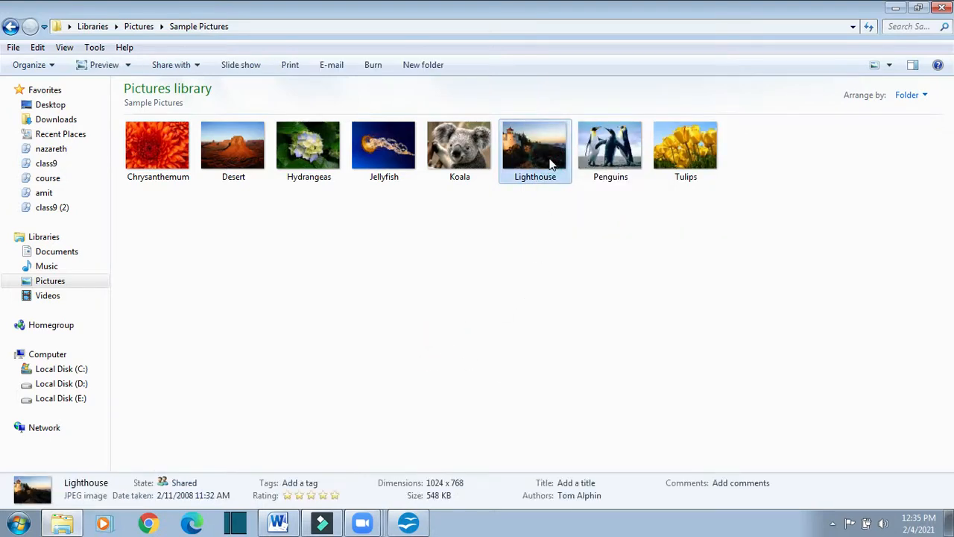
key("ctrl+x")
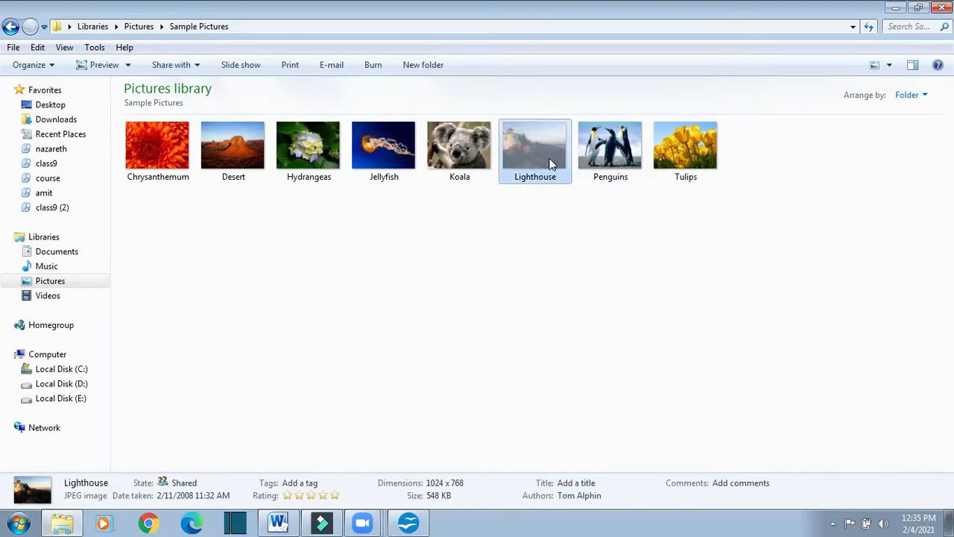
key("ctrl+c")
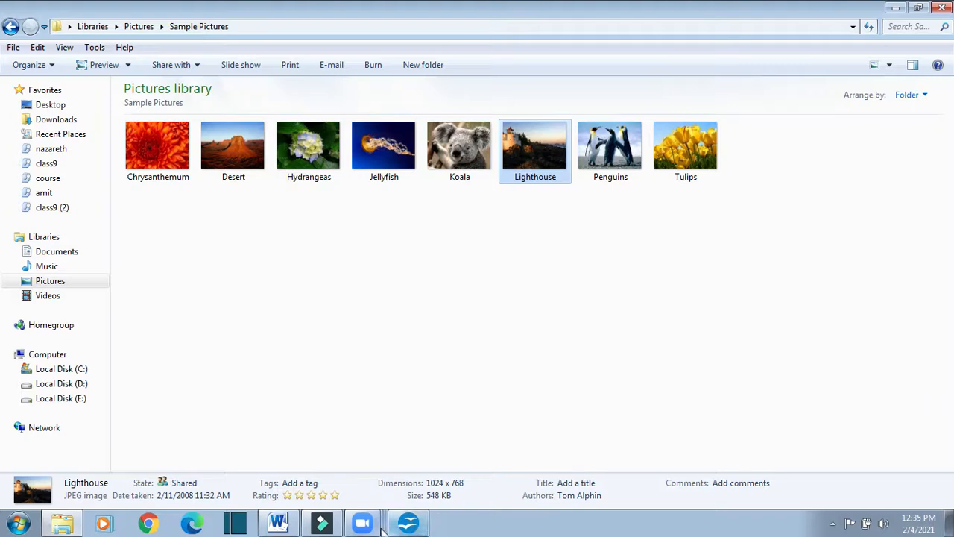
Switch to Impress, paste the copied Lighthouse image onto slide 3, and fit it smaller into the slide's upper-left area
left_click(407, 525)
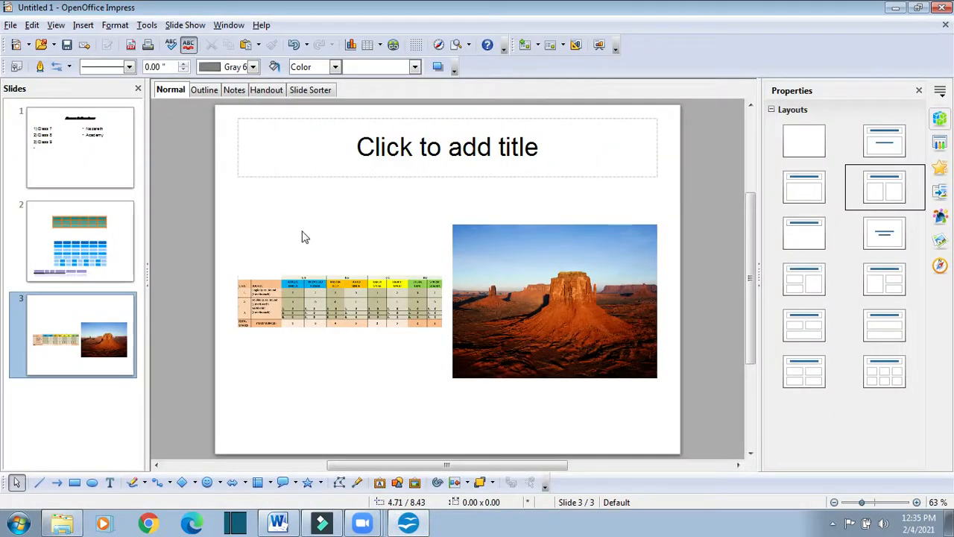
right_click(272, 218)
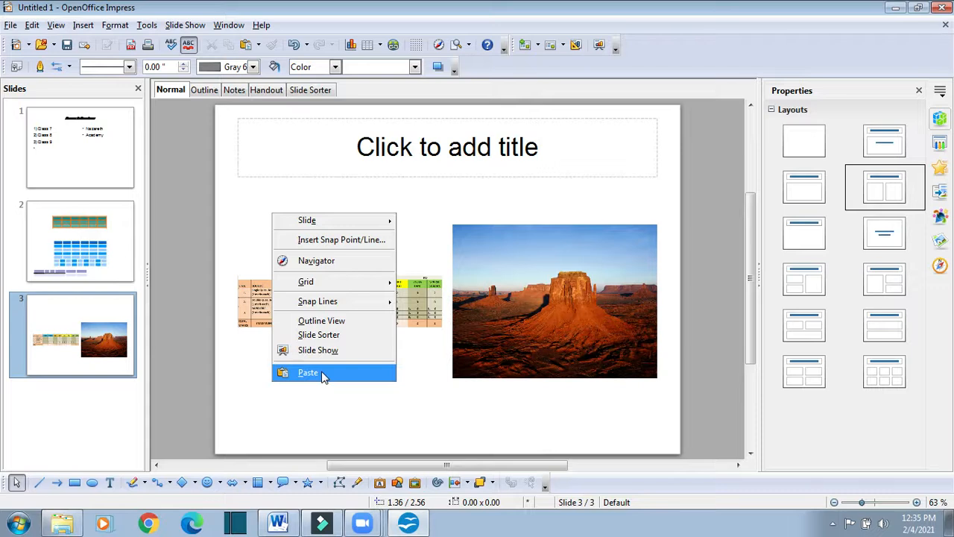
left_click(428, 226)
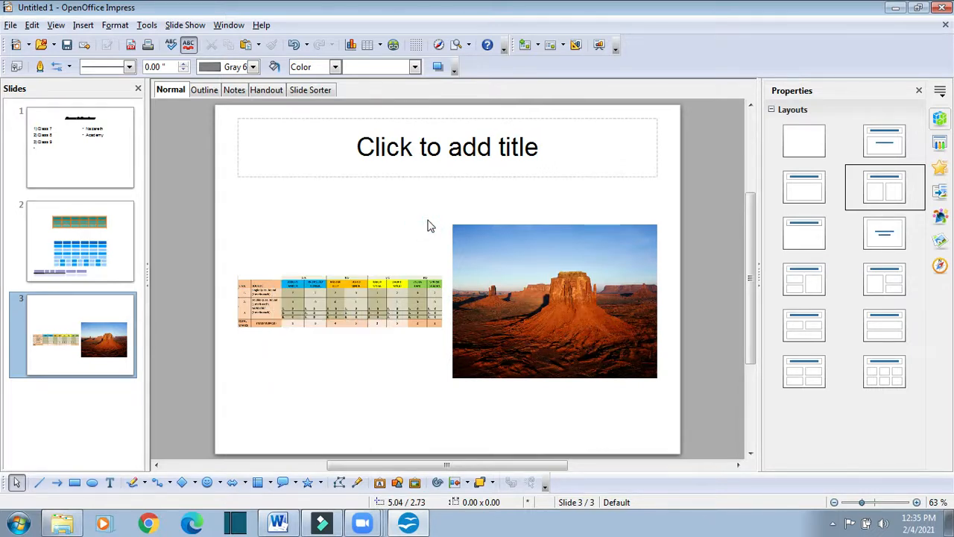
key("ctrl+v")
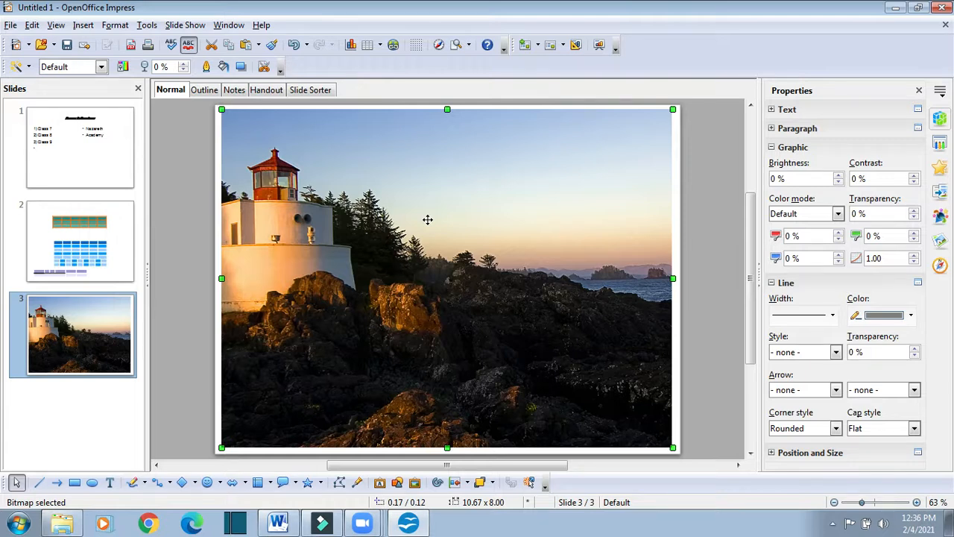
left_click_drag(221, 110, 497, 287)
left_click_drag(528, 355, 295, 223)
Switch to the Word notes, highlight the question on inserting an image in a different format, and clear the highlight
left_click(279, 523)
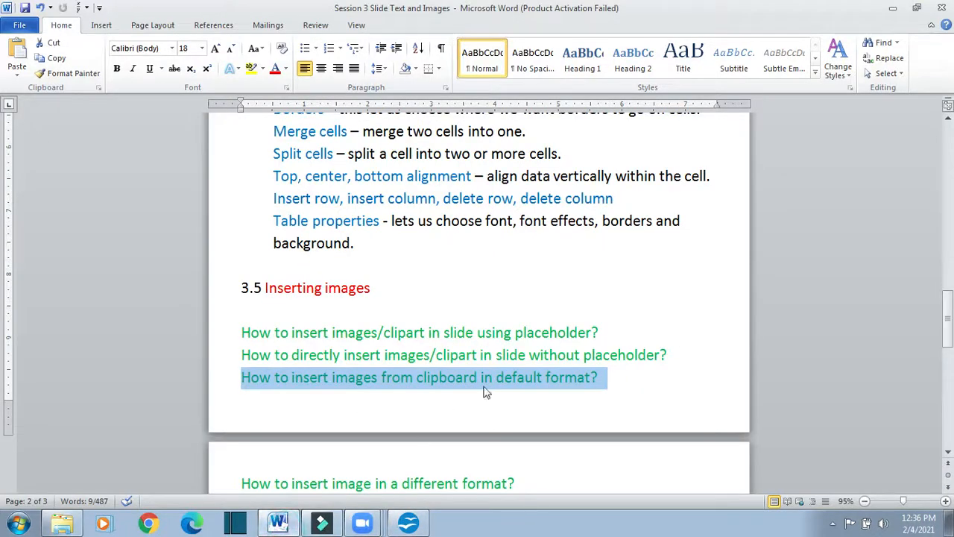
left_click(663, 377)
scroll(663, 377, "down", 2)
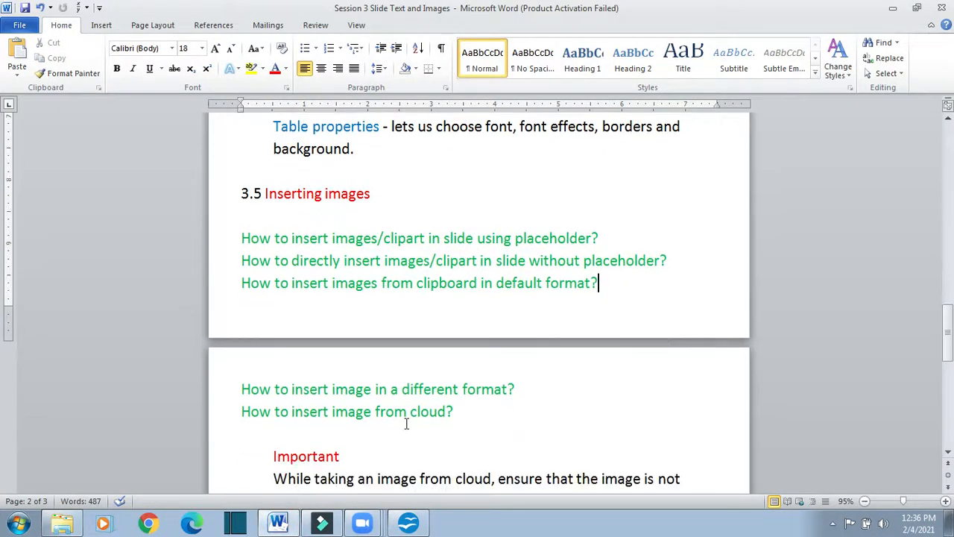
left_click_drag(240, 388, 550, 402)
left_click(549, 399)
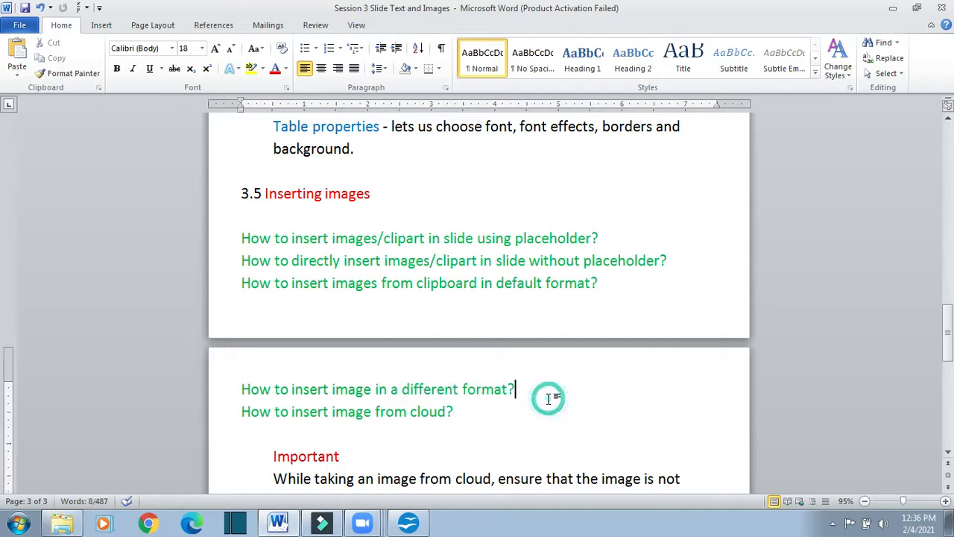